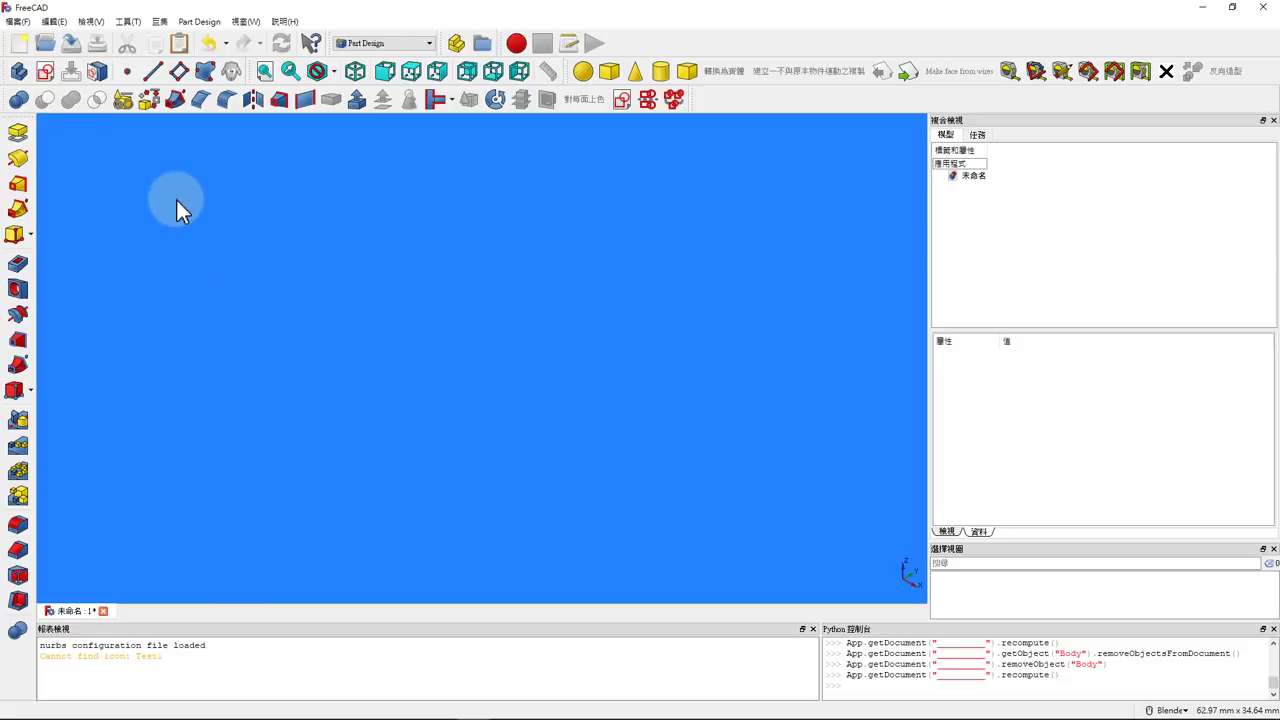
- Create a new document and close the extra 未命名1 tab
click(19, 44)
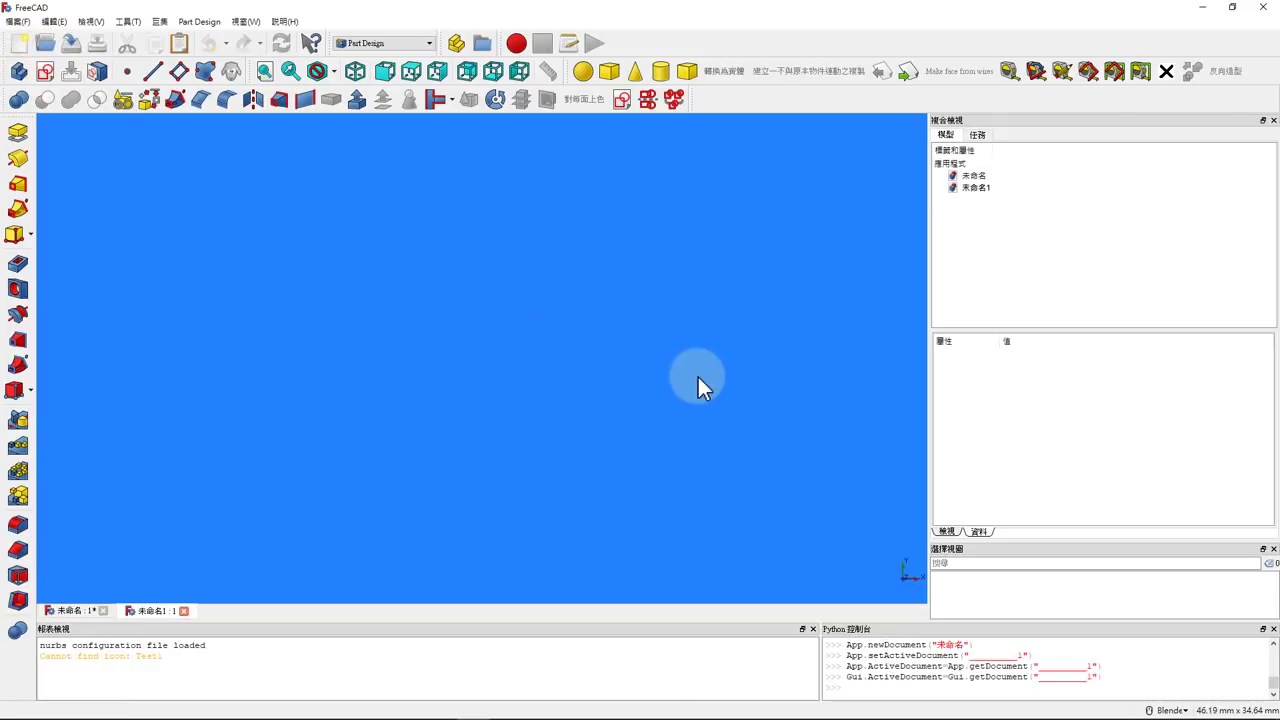
click(233, 592)
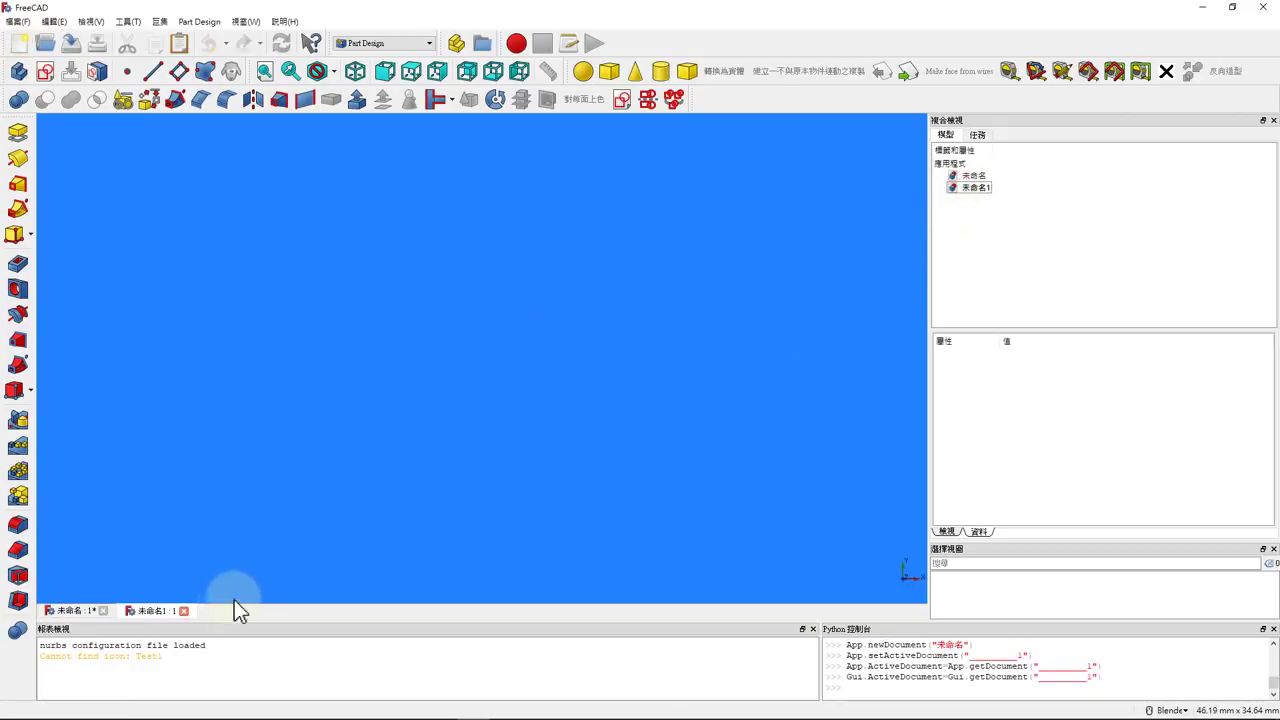
click(183, 610)
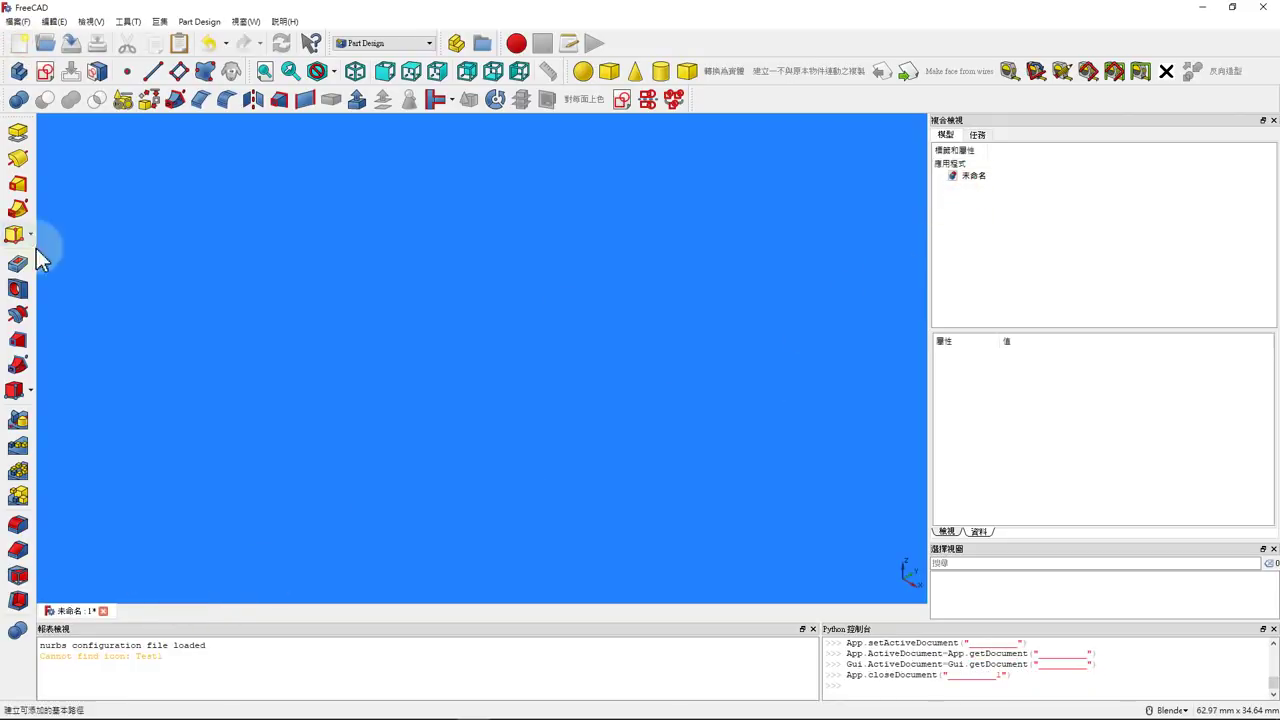
- Add a Body and start a sketch on its XZ_Plane
click(17, 74)
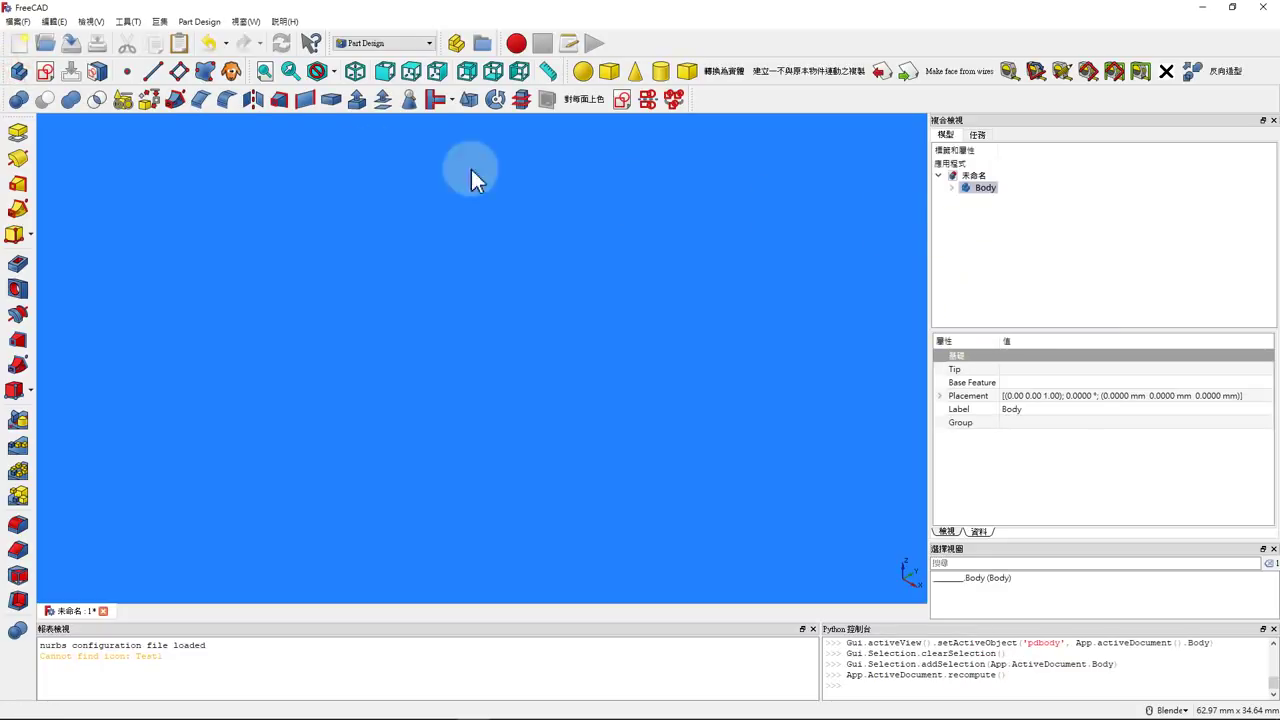
click(56, 80)
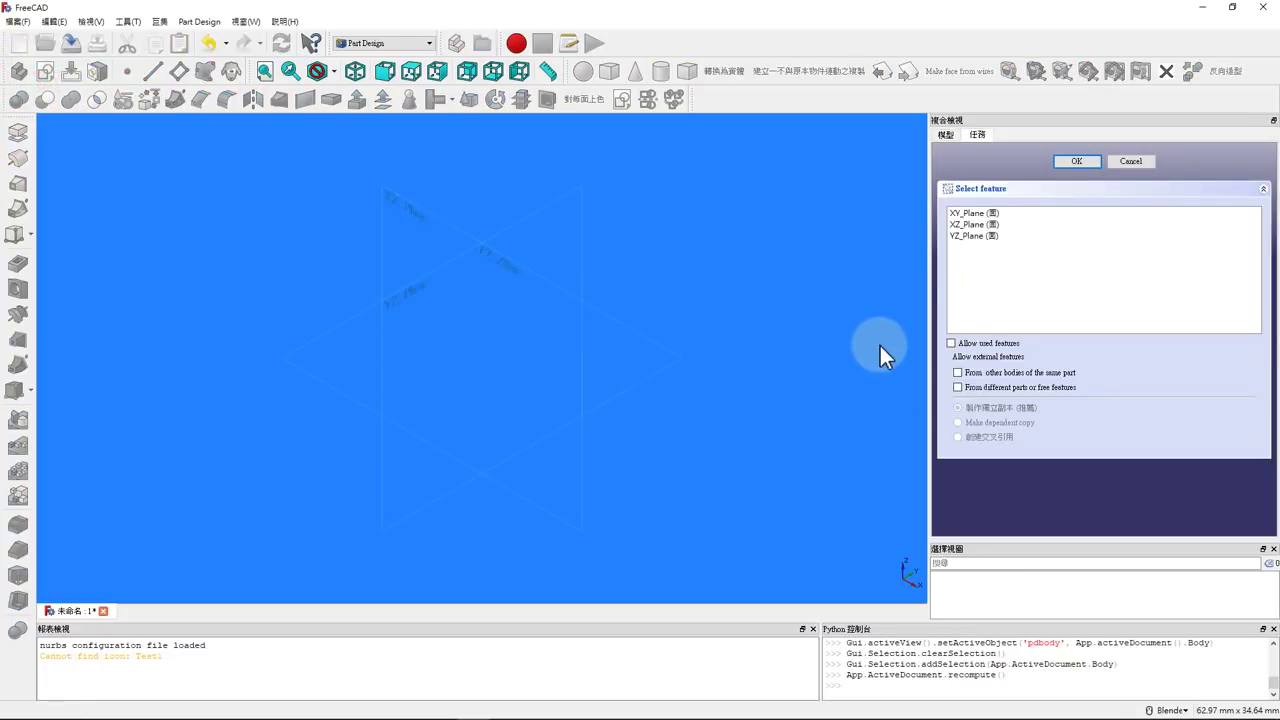
click(968, 224)
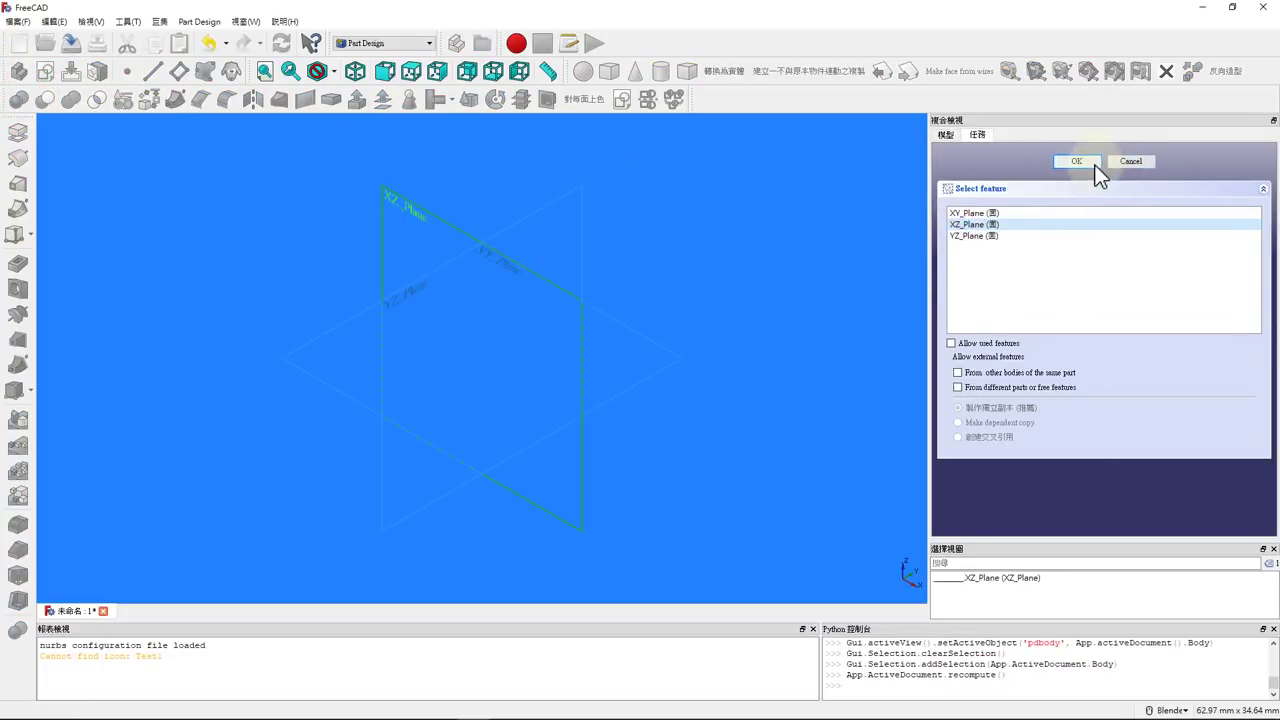
click(1094, 164)
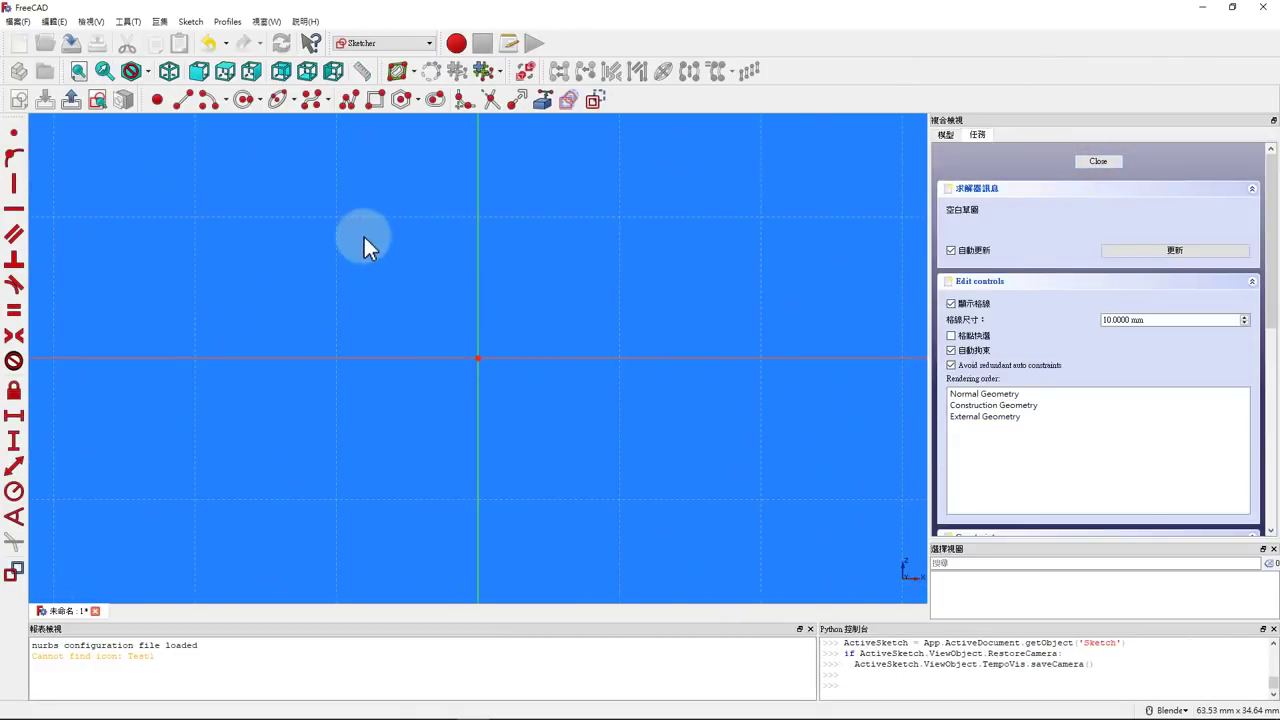
- Draw a U-shaped polyline down to the horizontal axis, through the origin, right and back up
click(345, 100)
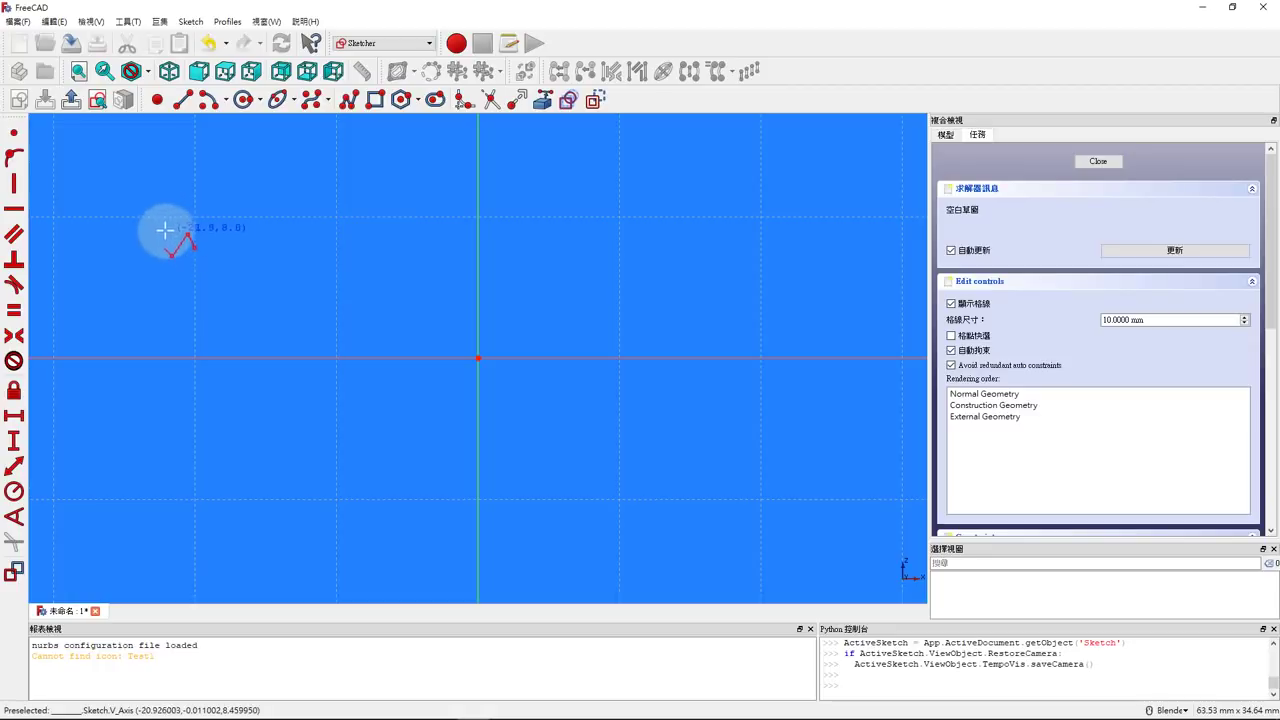
click(148, 155)
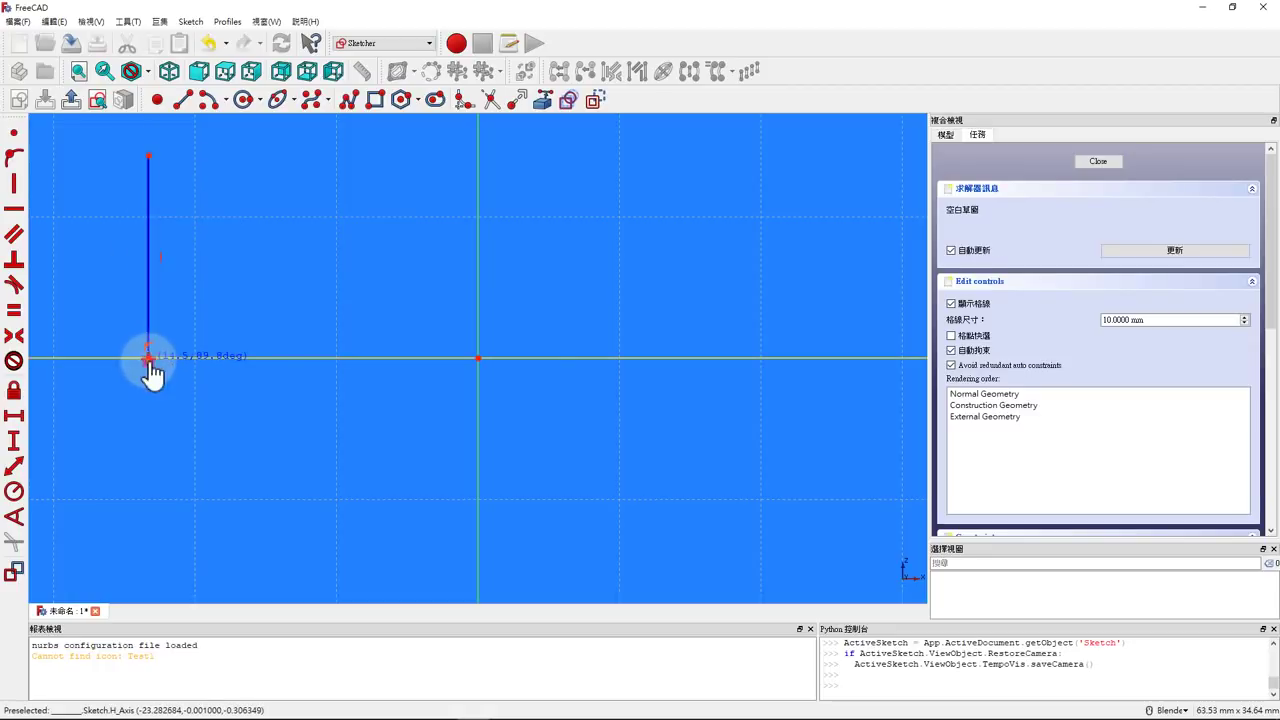
click(148, 357)
scroll(214, 357, down, 4)
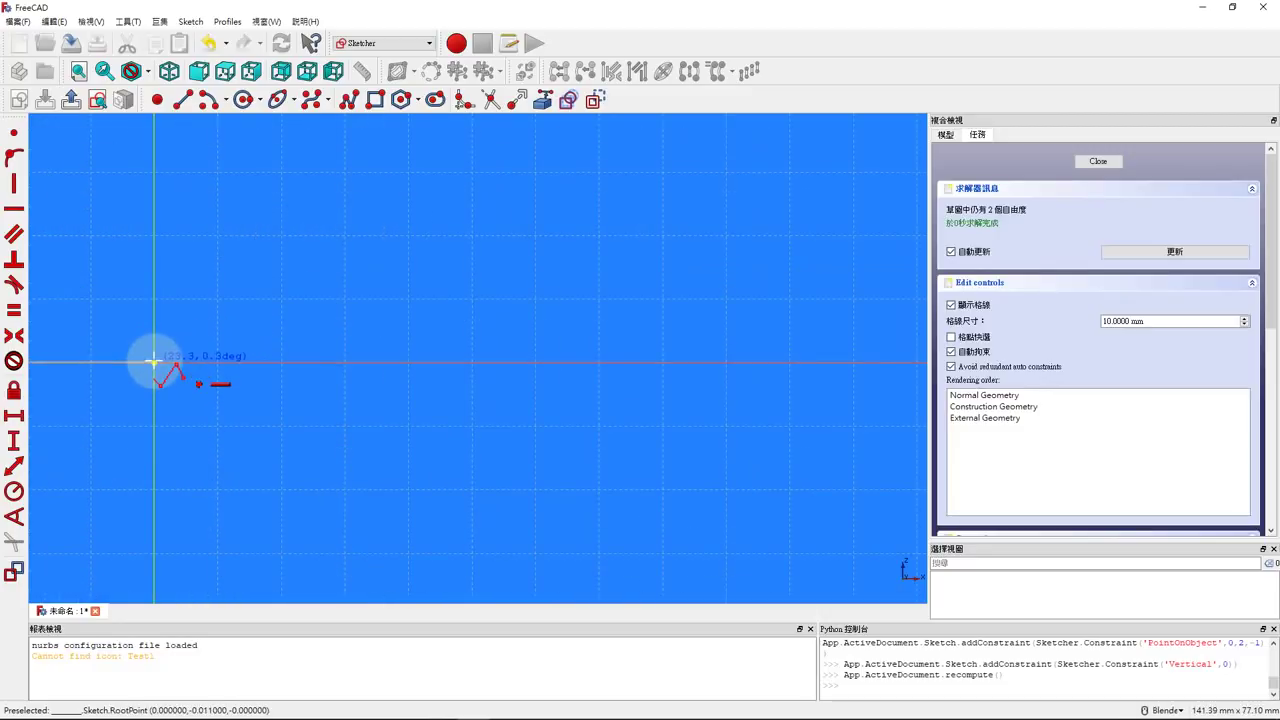
click(156, 362)
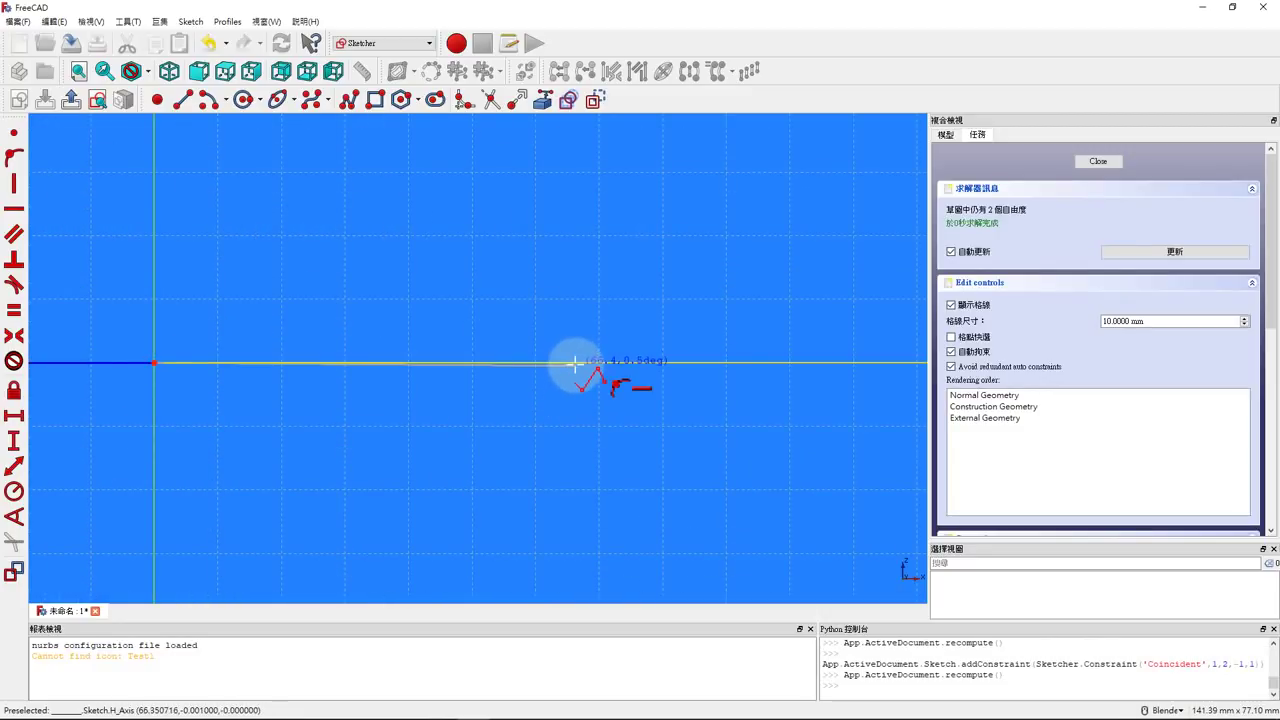
click(575, 362)
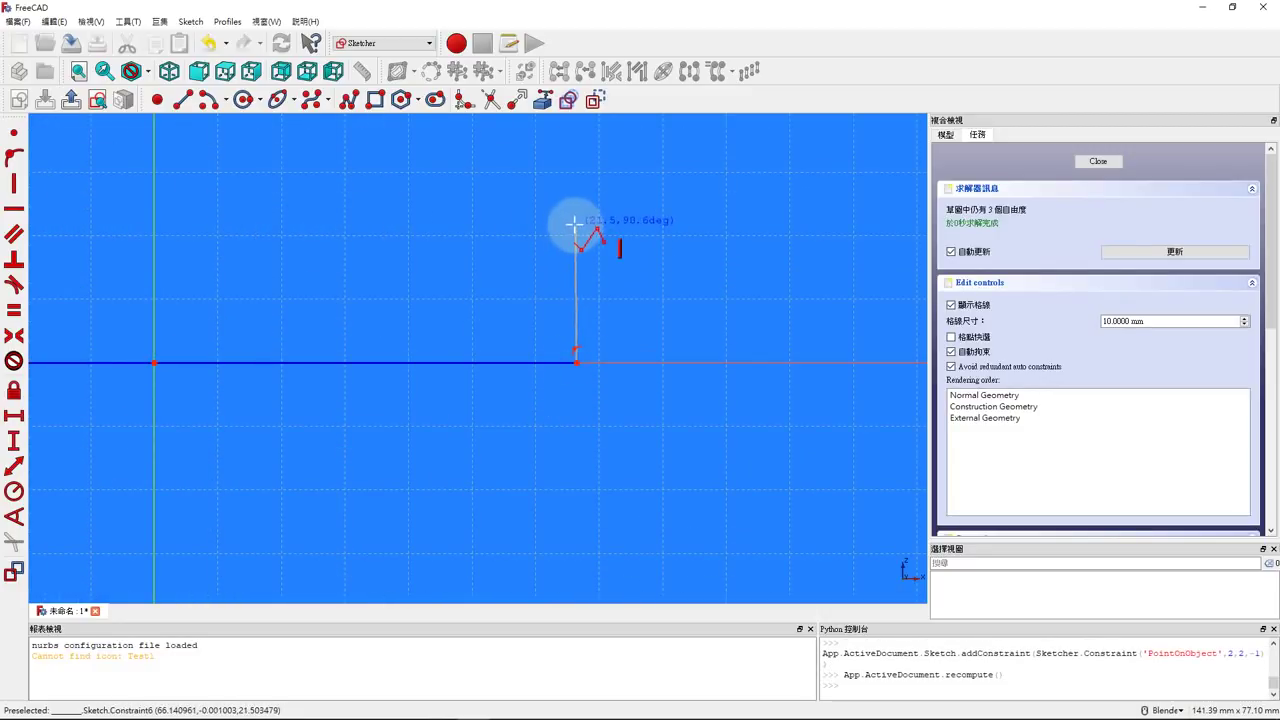
click(575, 225)
scroll(506, 251, down, 3)
scroll(506, 251, up, 3)
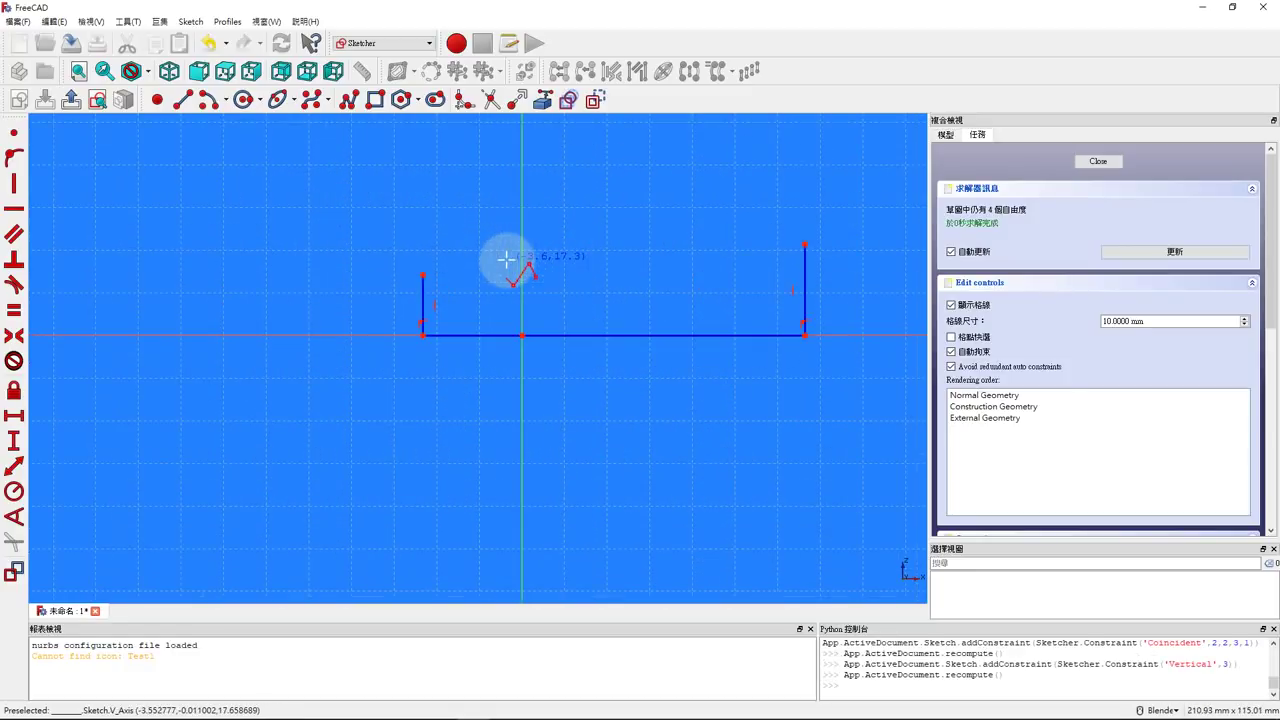
right_click(485, 260)
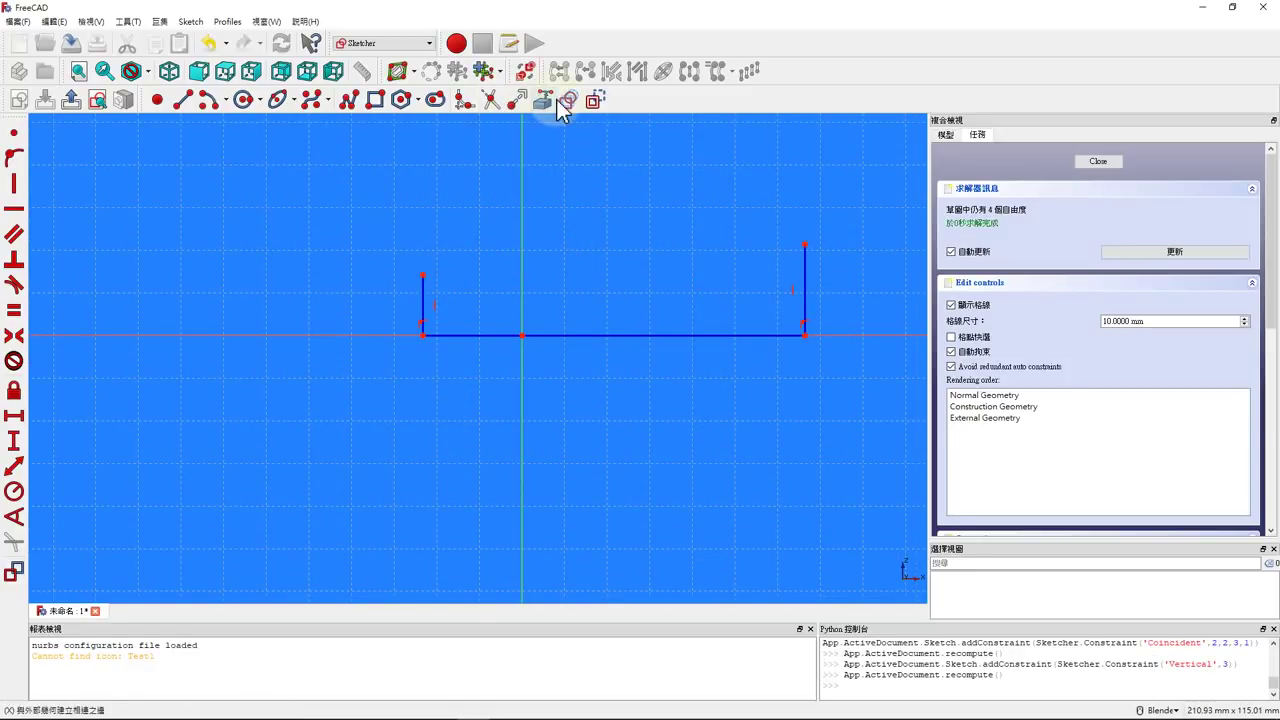
- Add a horizontal top line starting on the vertical axis, then select the left line's top end
click(183, 99)
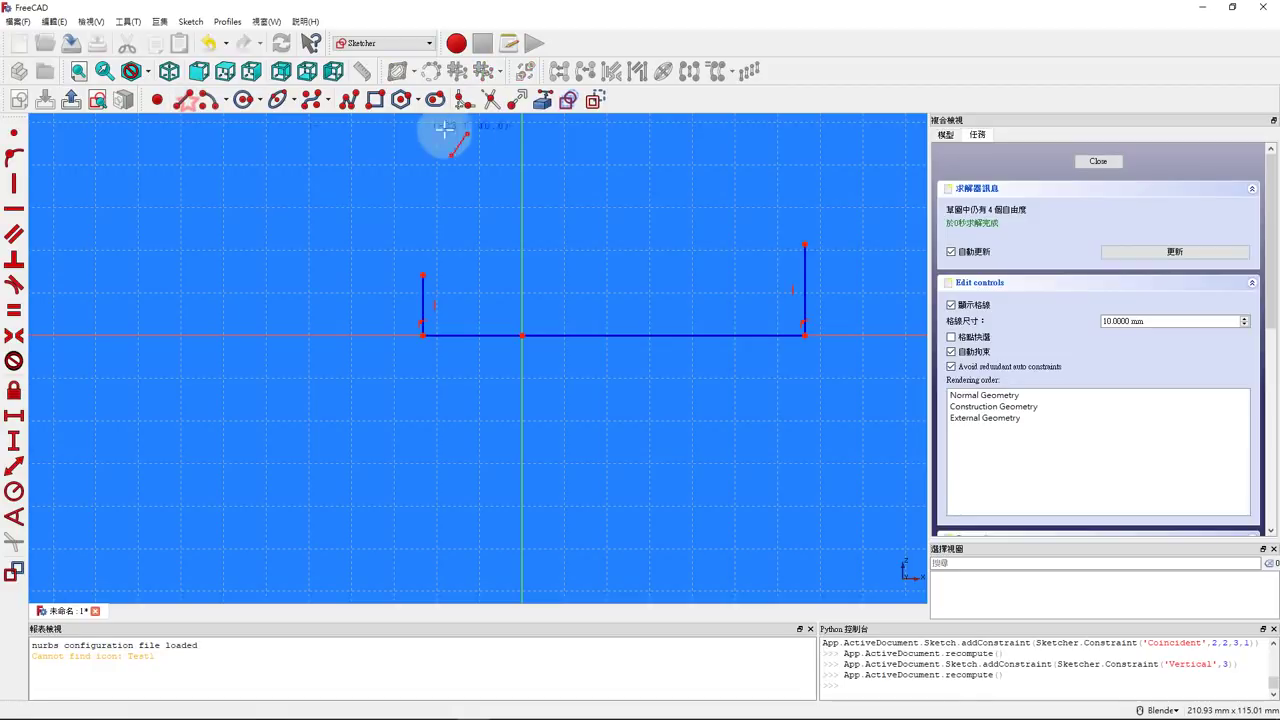
click(522, 165)
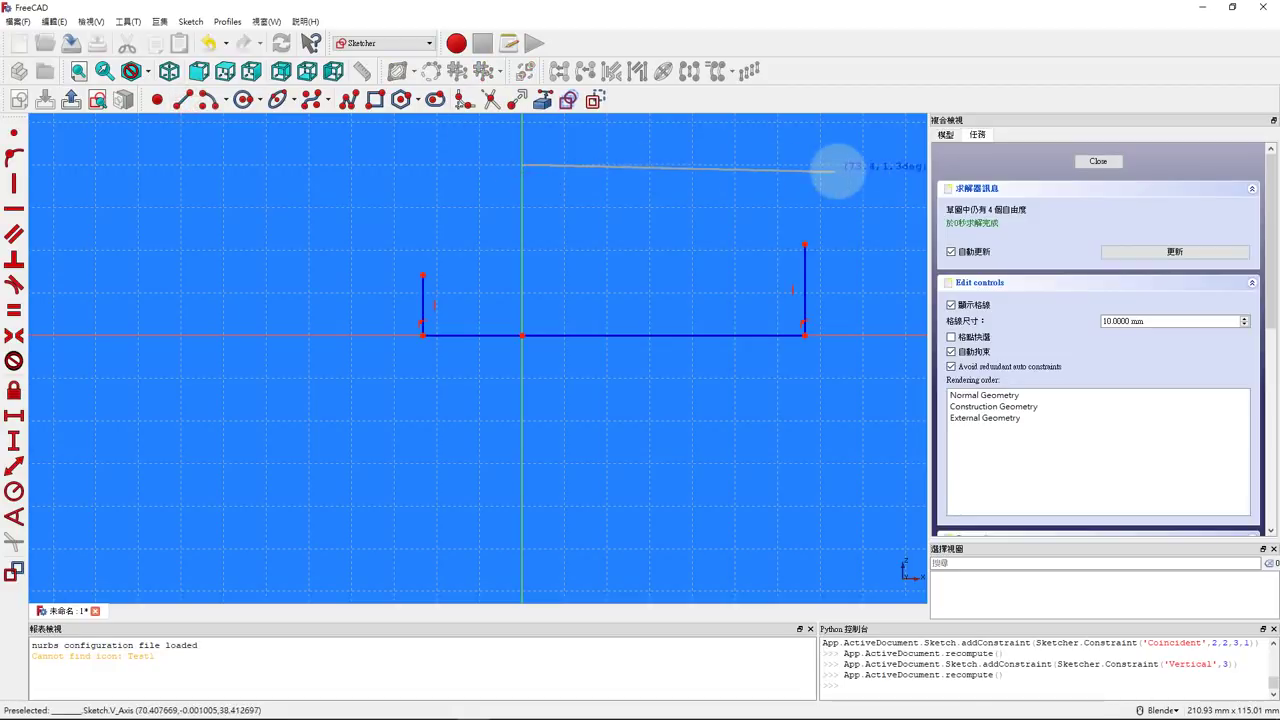
click(840, 164)
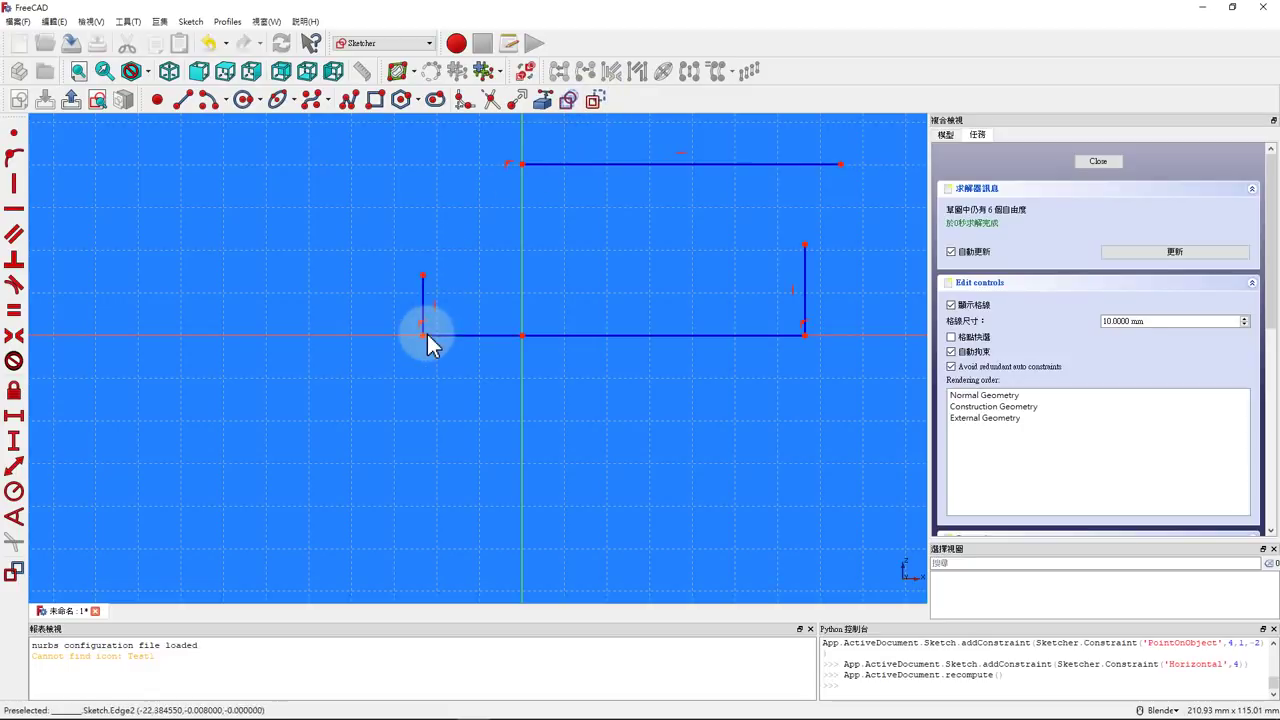
click(422, 275)
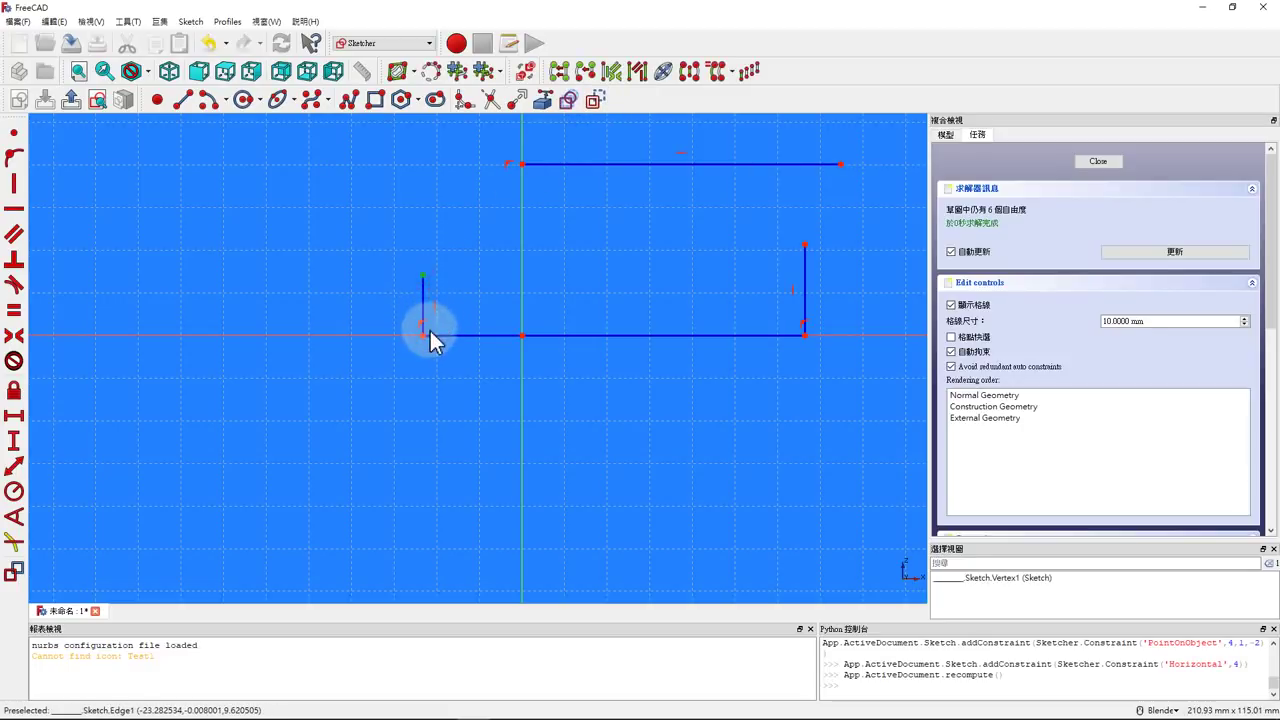
- Dimension the left line's height as 20 mm and the lower-left corner 26 mm from the origin
click(422, 335)
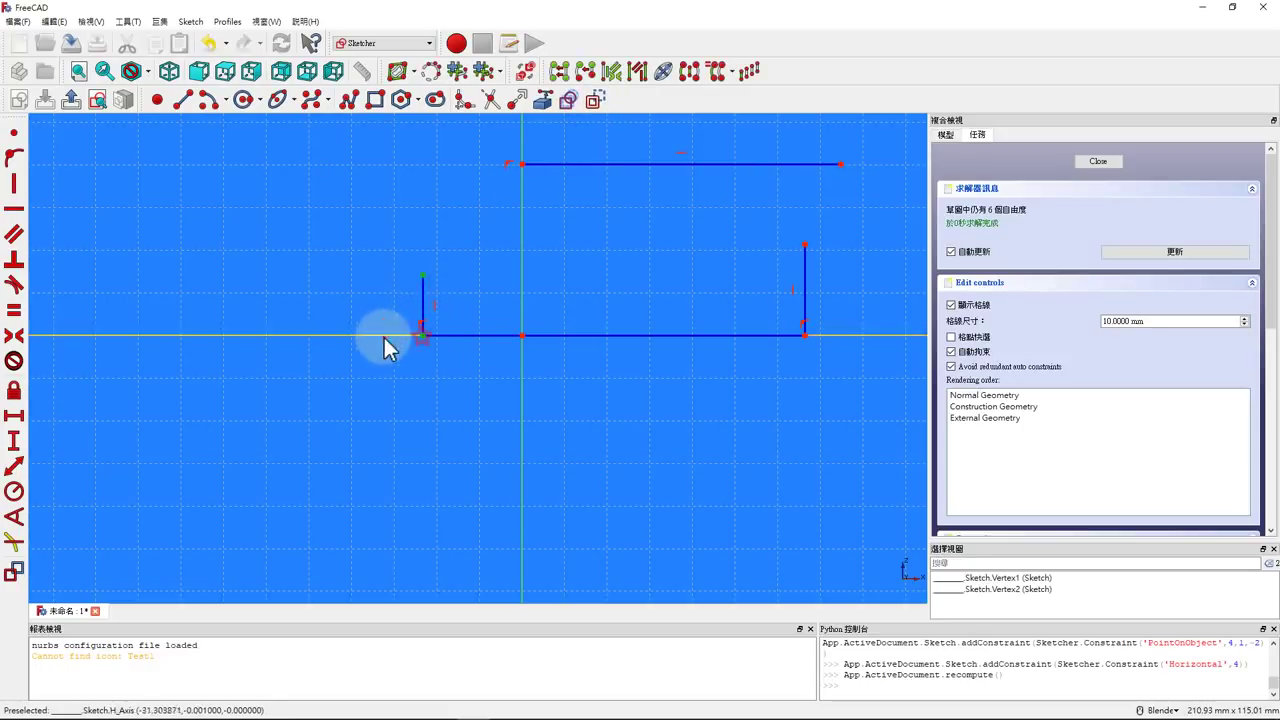
click(15, 441)
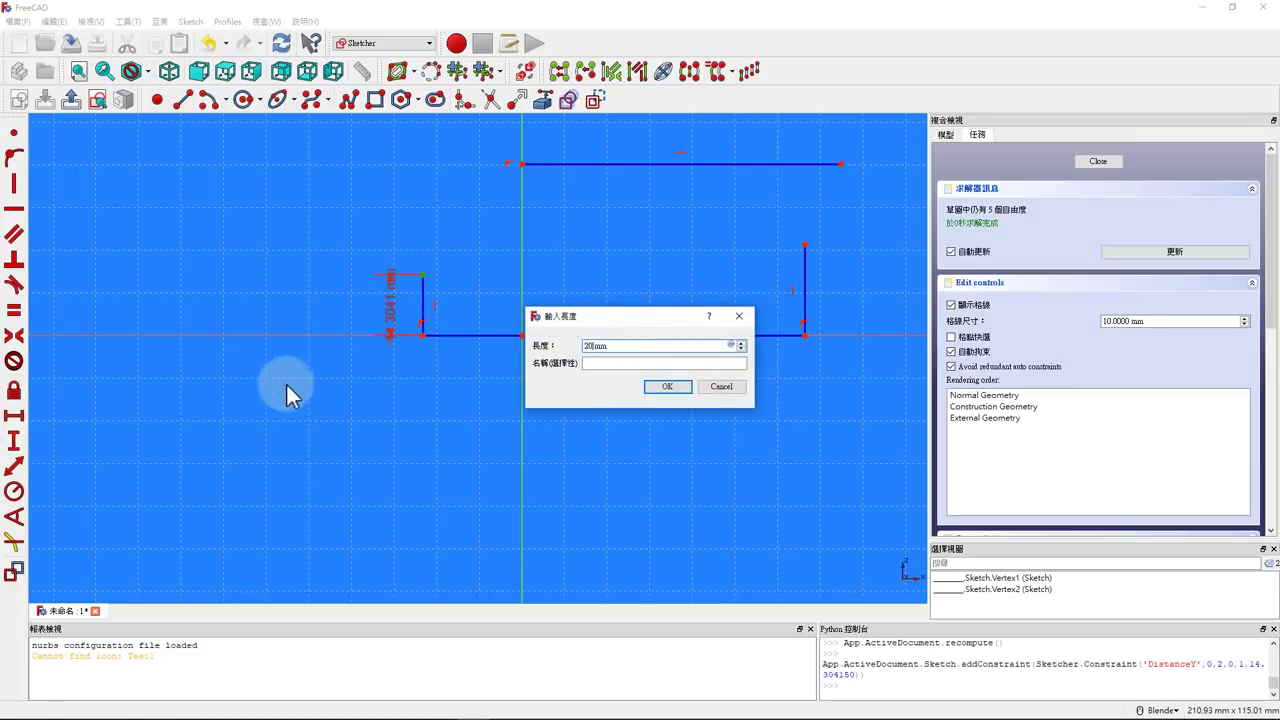
key(Return)
drag(389, 314, 281, 300)
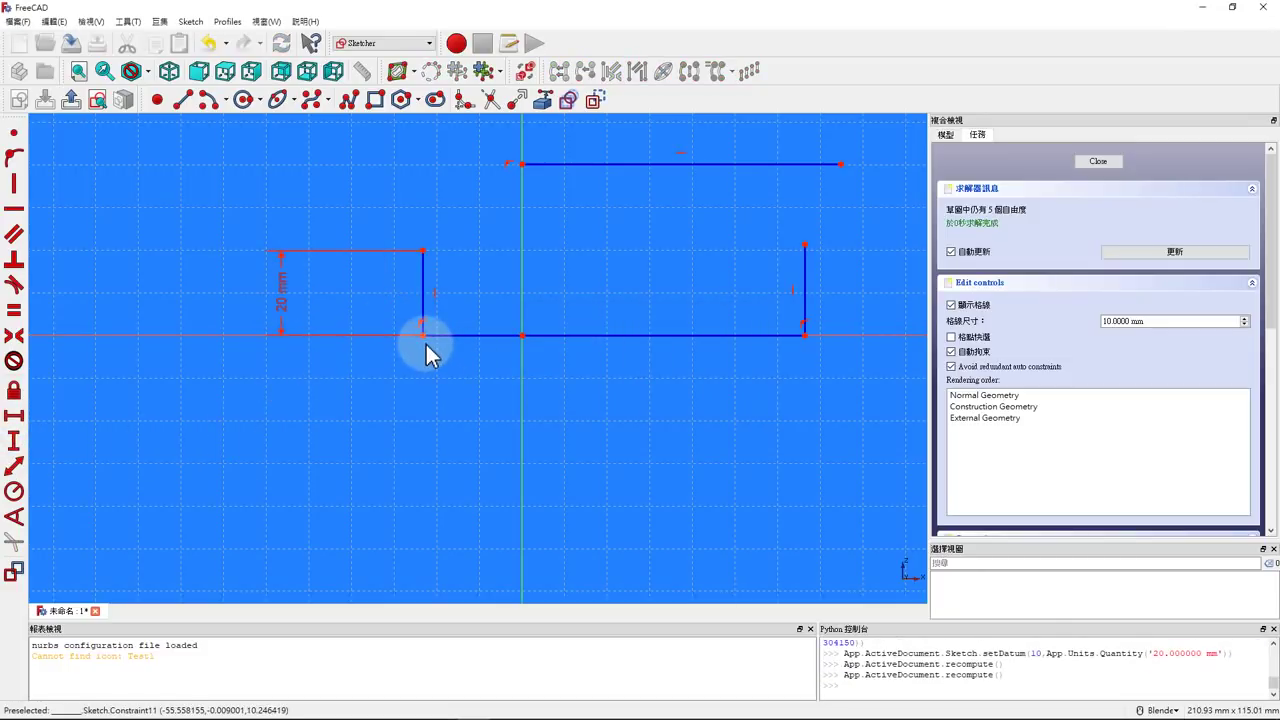
click(424, 336)
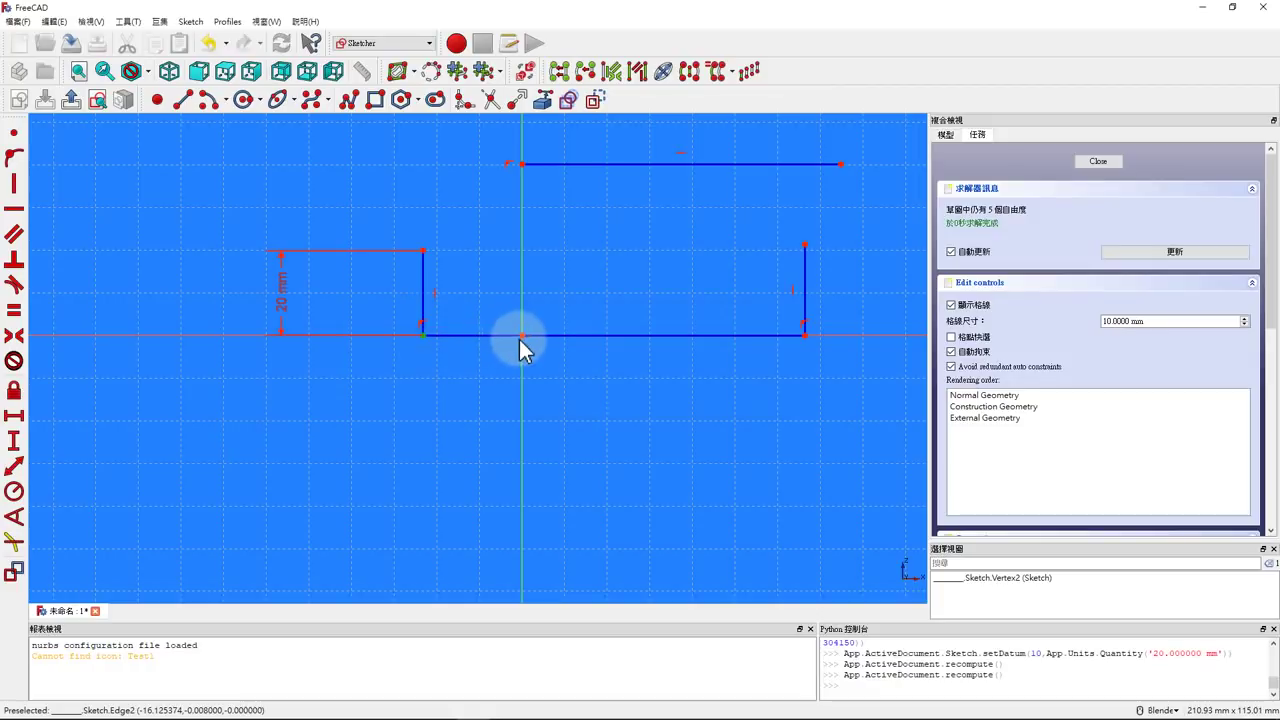
click(521, 337)
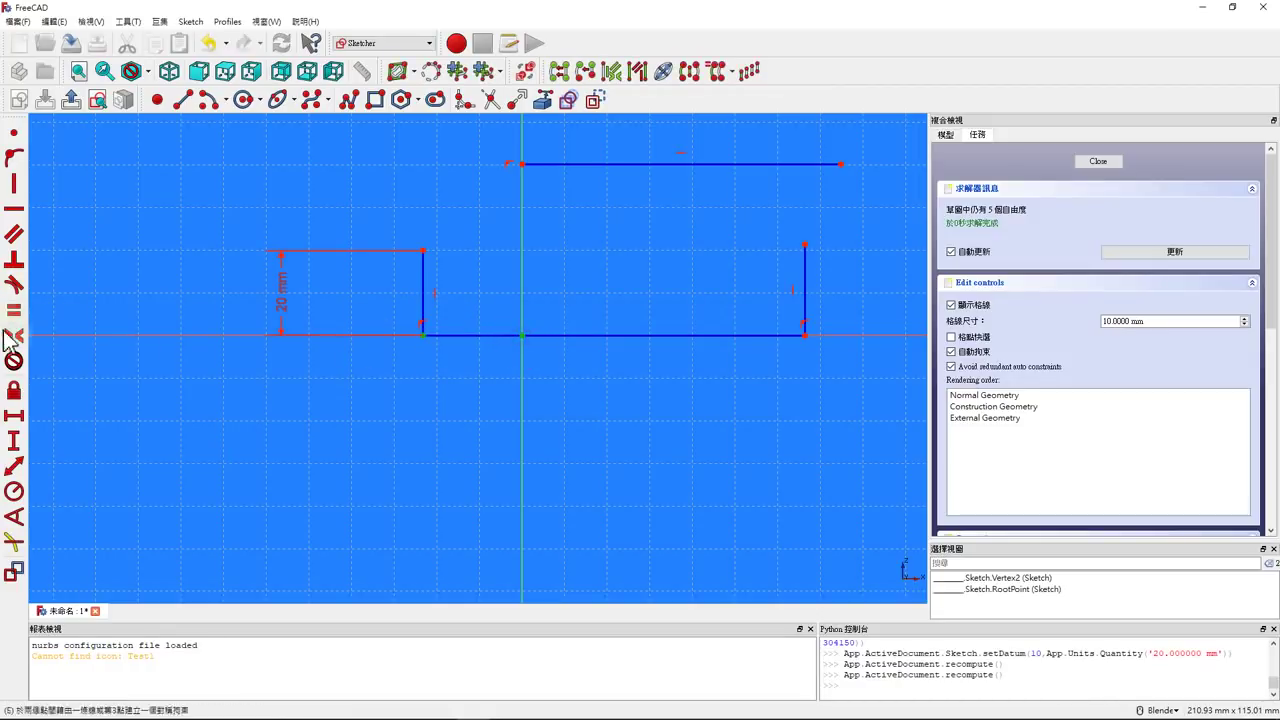
click(18, 420)
text(26)
key(Return)
drag(466, 311, 466, 390)
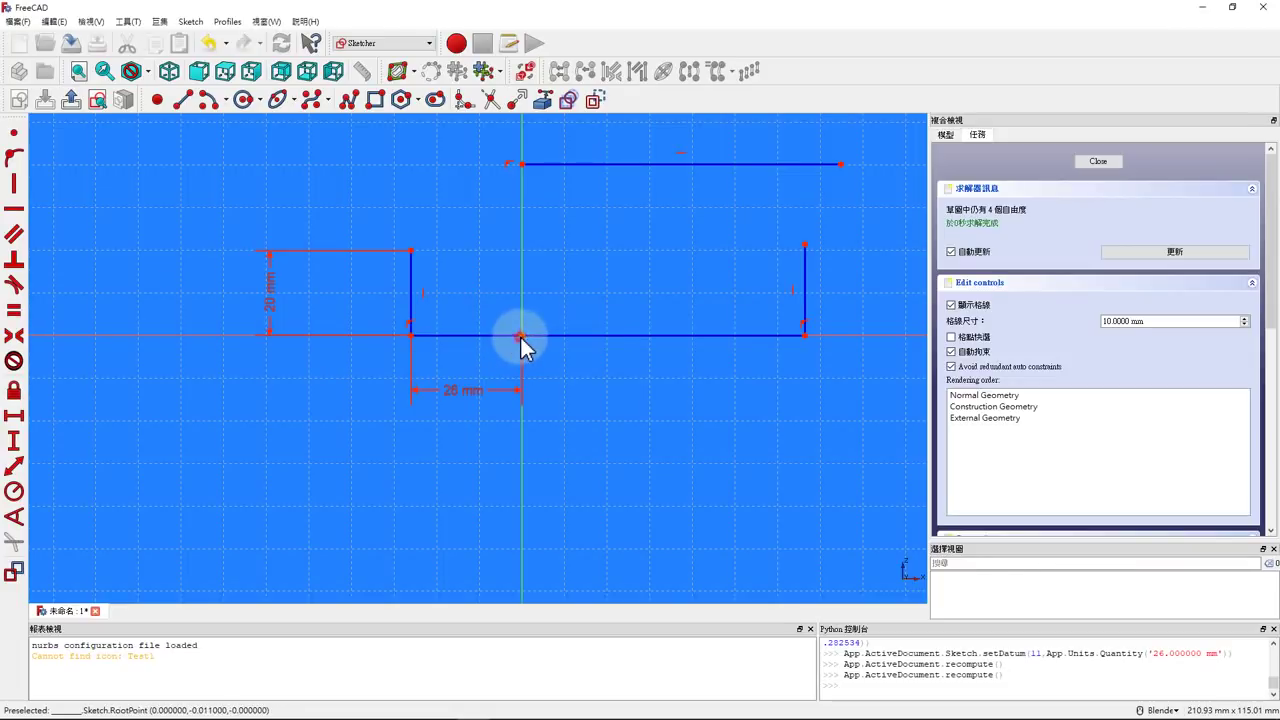
- Set a 90 mm horizontal distance from the origin to the bottom edge's right end
click(520, 336)
click(805, 336)
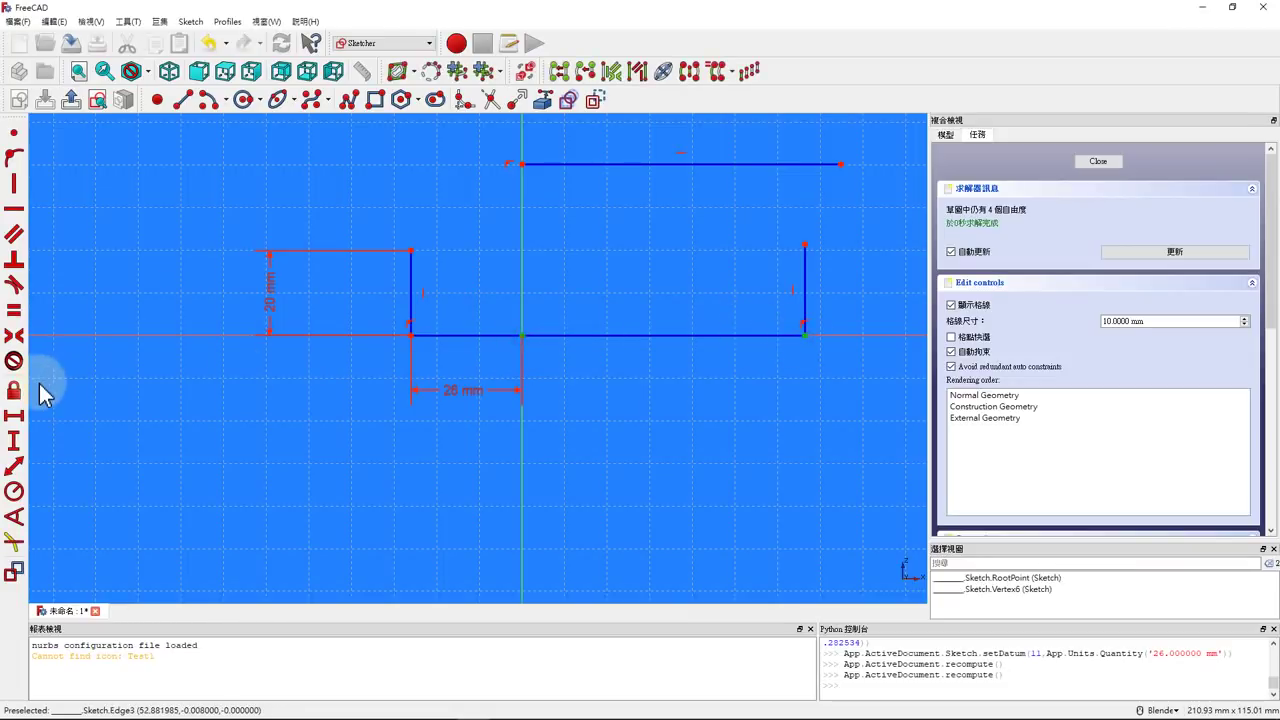
click(16, 418)
text(90)
key(Return)
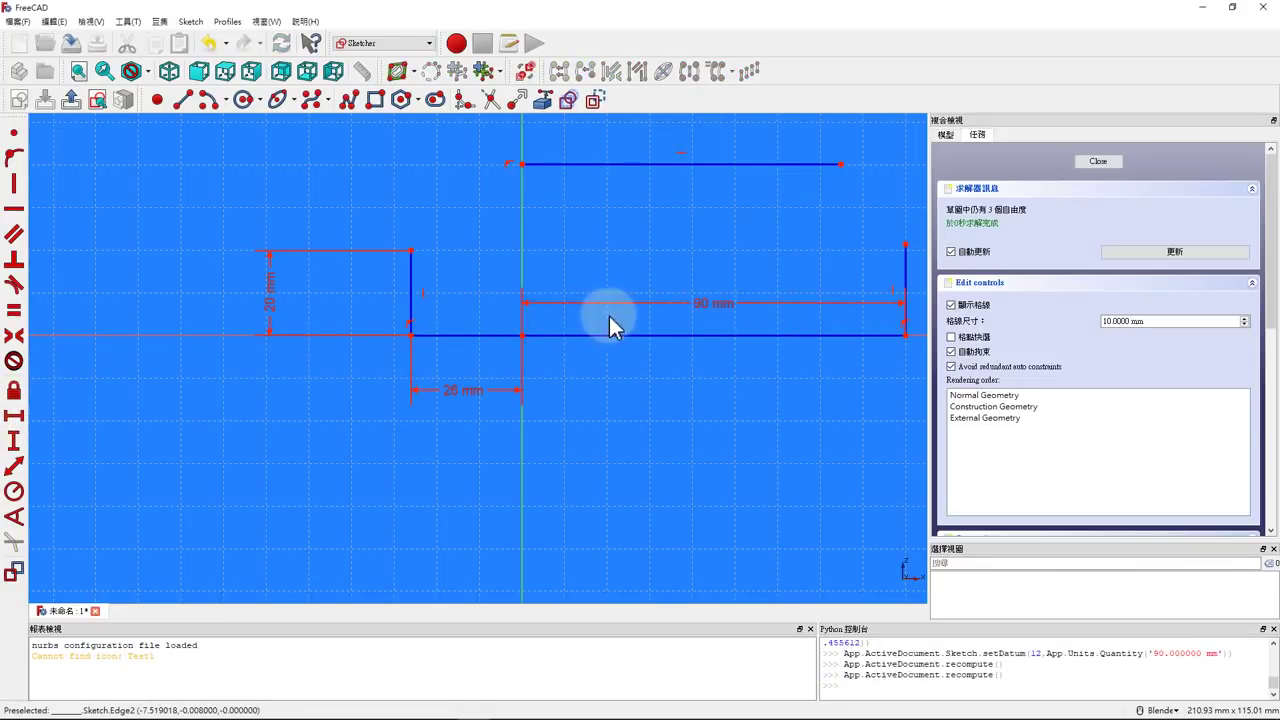
scroll(443, 337, down, 3)
scroll(481, 287, up, 3)
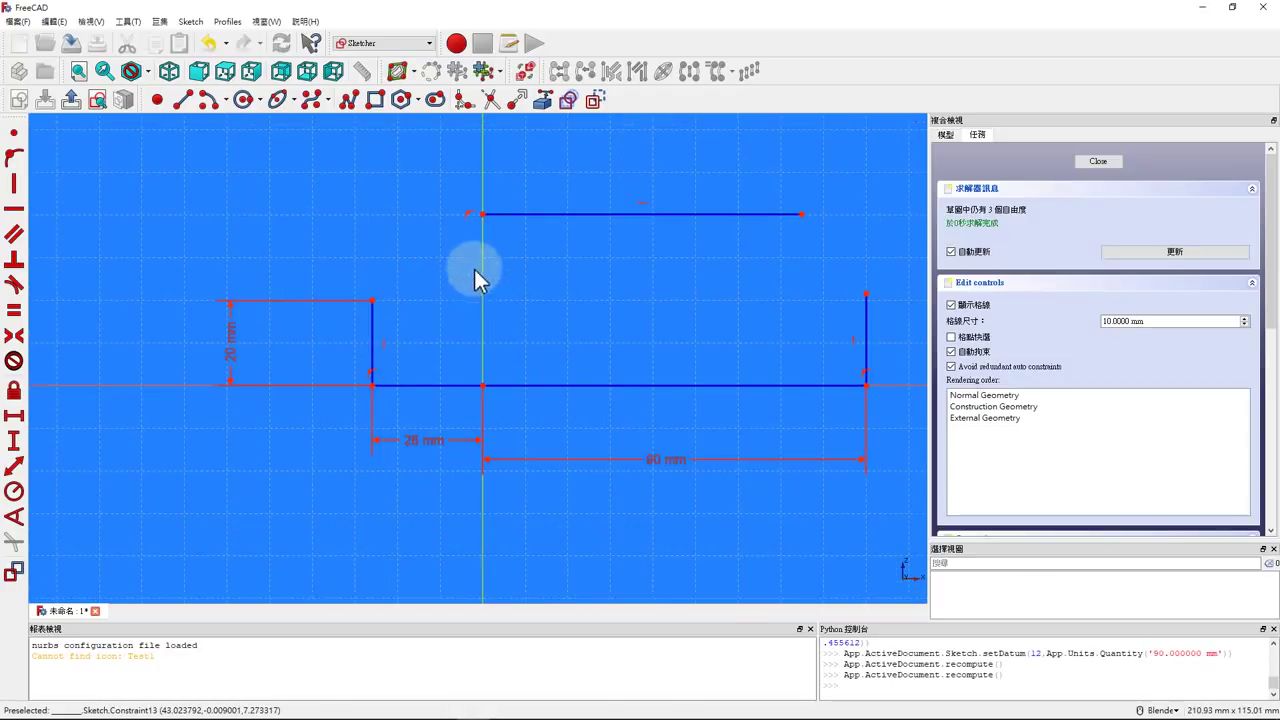
- Constrain the top line 46 mm above the origin and move that dimension left
click(484, 216)
click(483, 385)
click(15, 437)
text(46)
key(Return)
drag(456, 290, 124, 294)
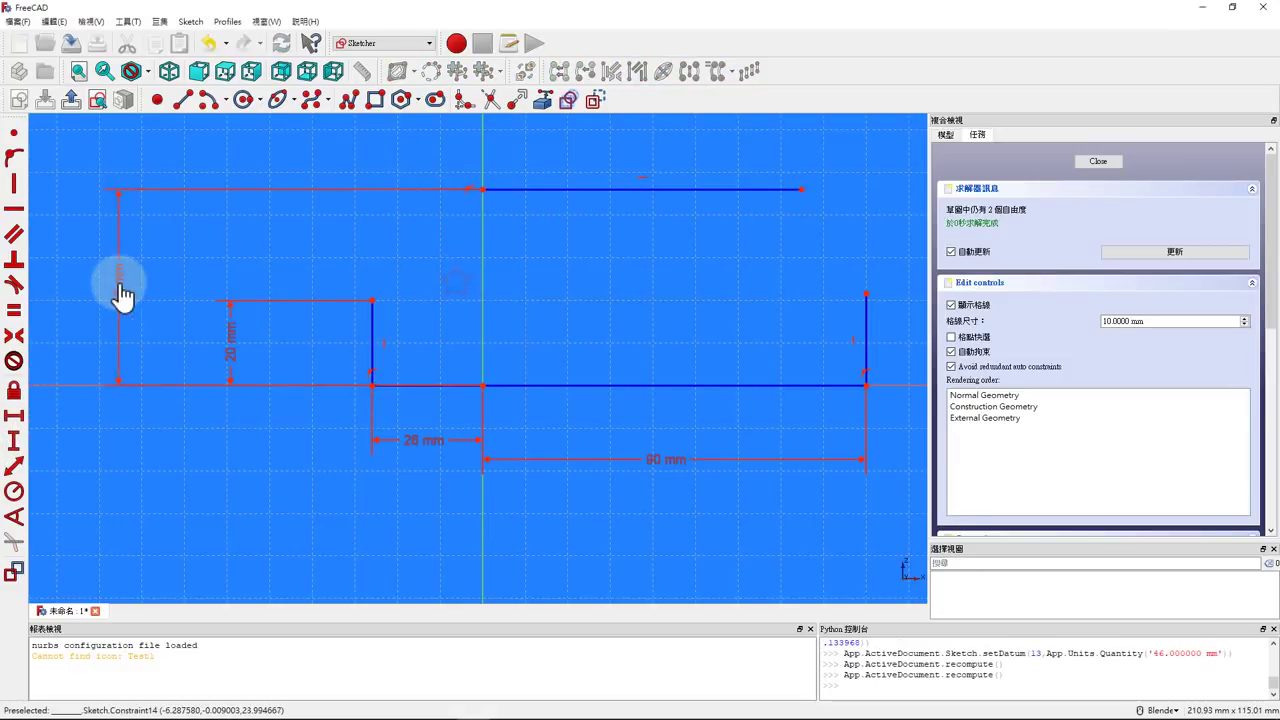
scroll(112, 294, down, 2)
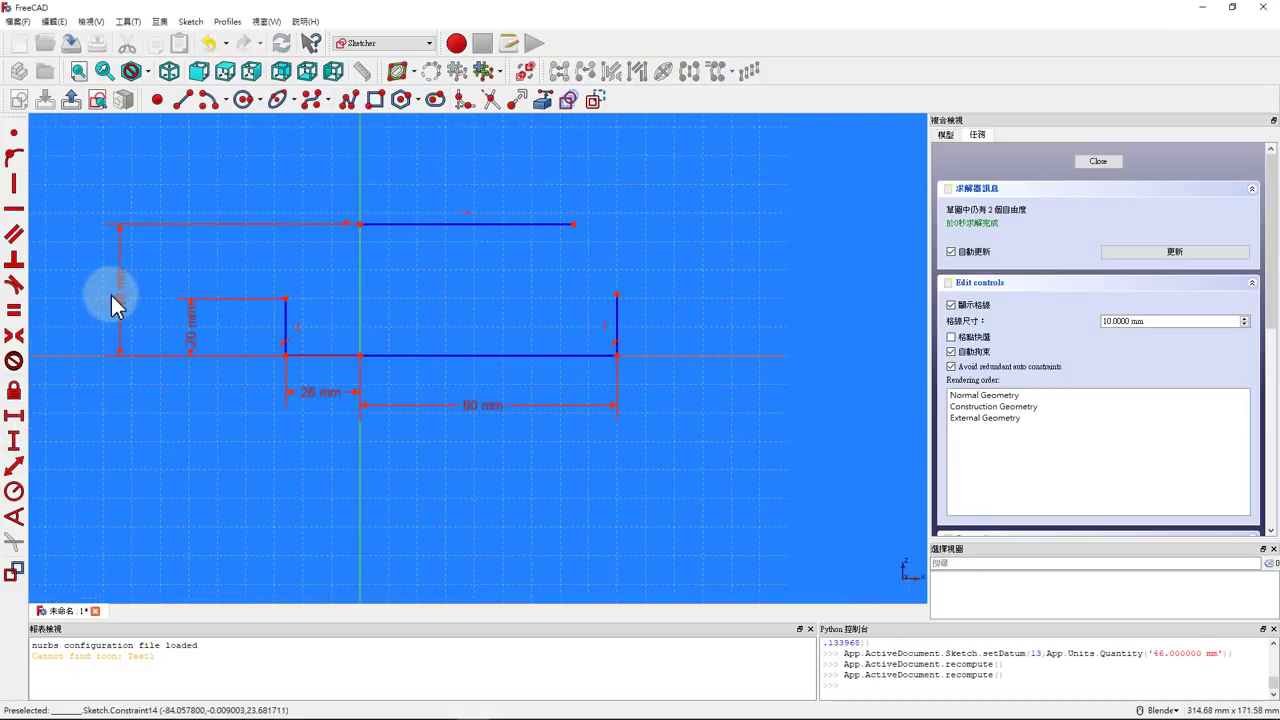
- Make the top line 100 mm long and move the 100 and 90 mm labels clear
click(576, 224)
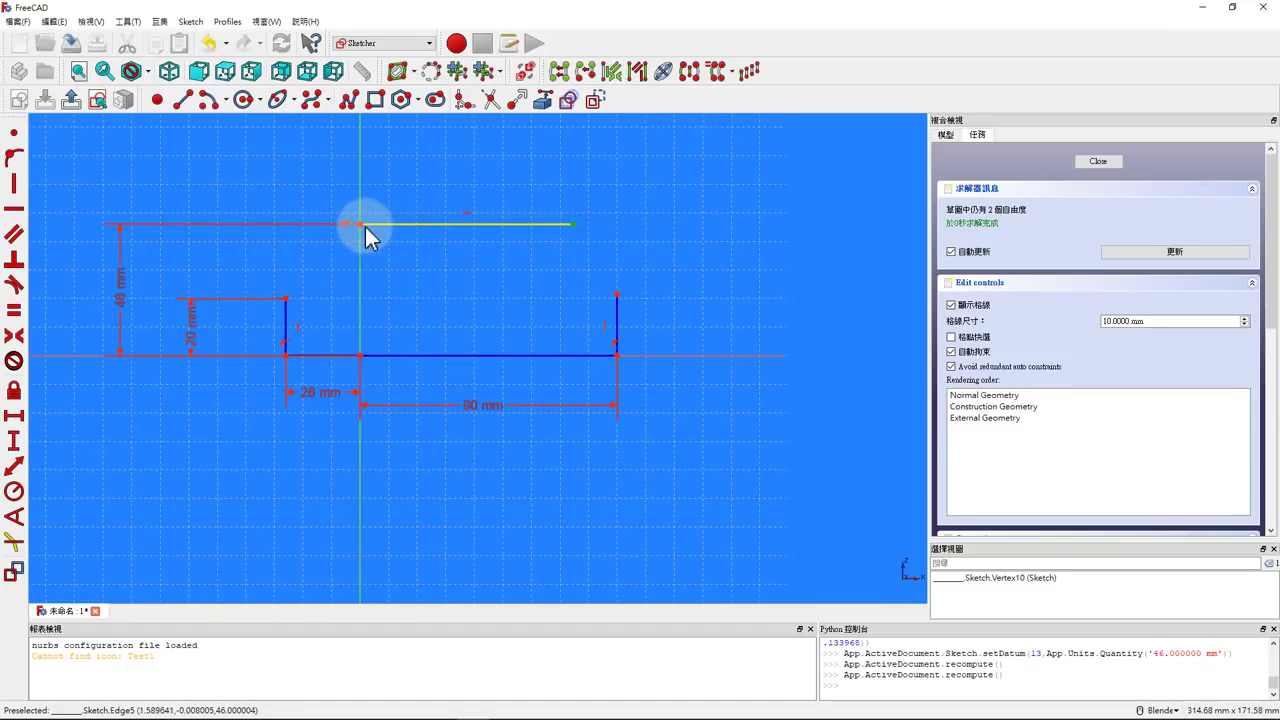
click(360, 224)
click(14, 416)
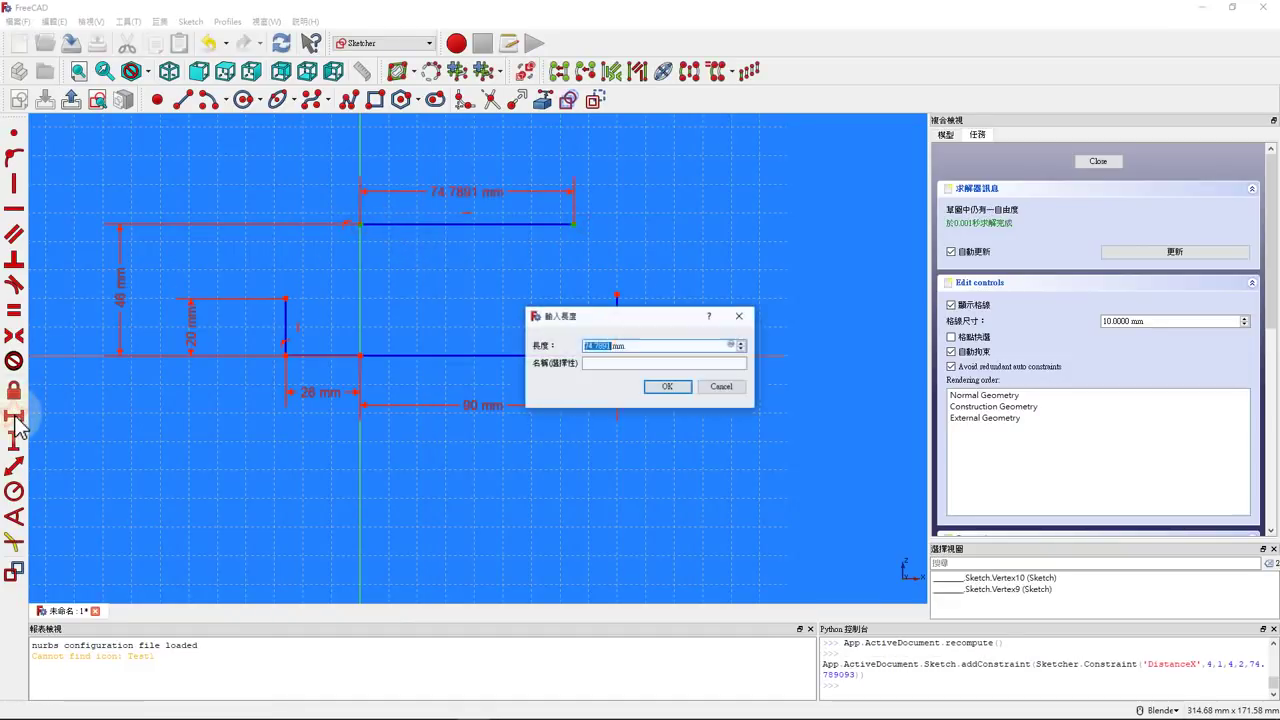
key(Return)
drag(514, 191, 720, 193)
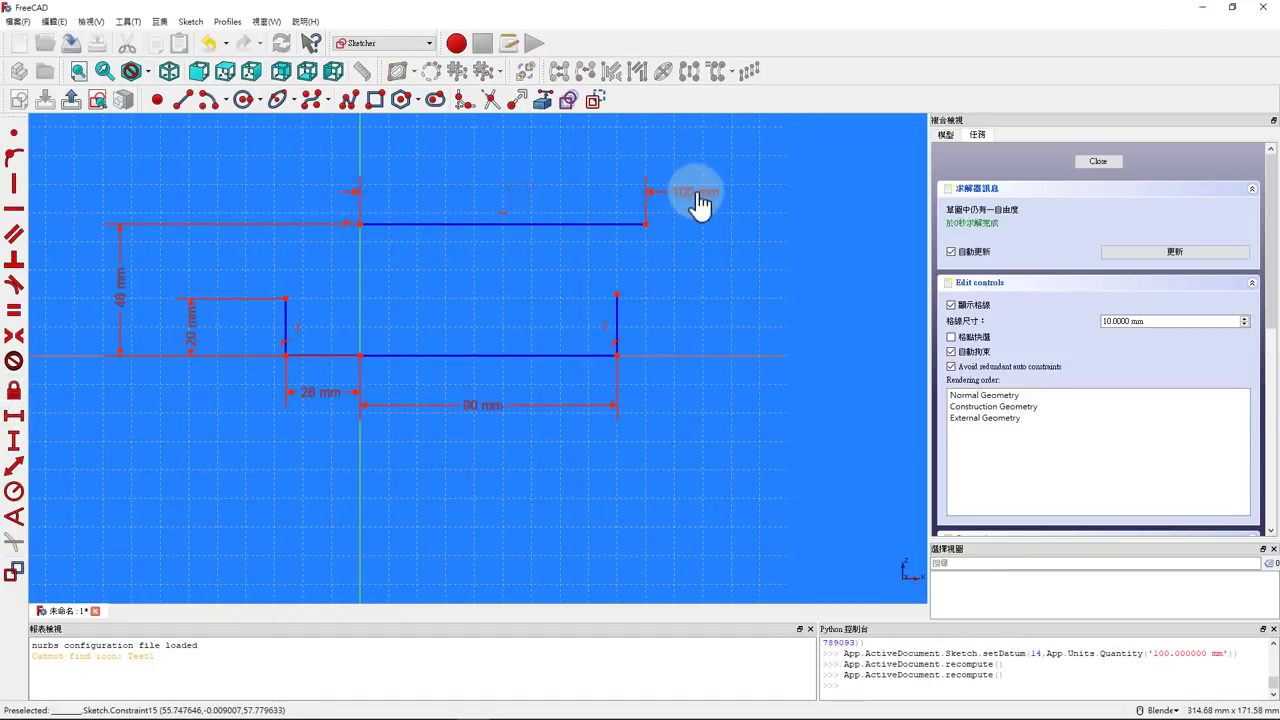
drag(482, 408, 745, 420)
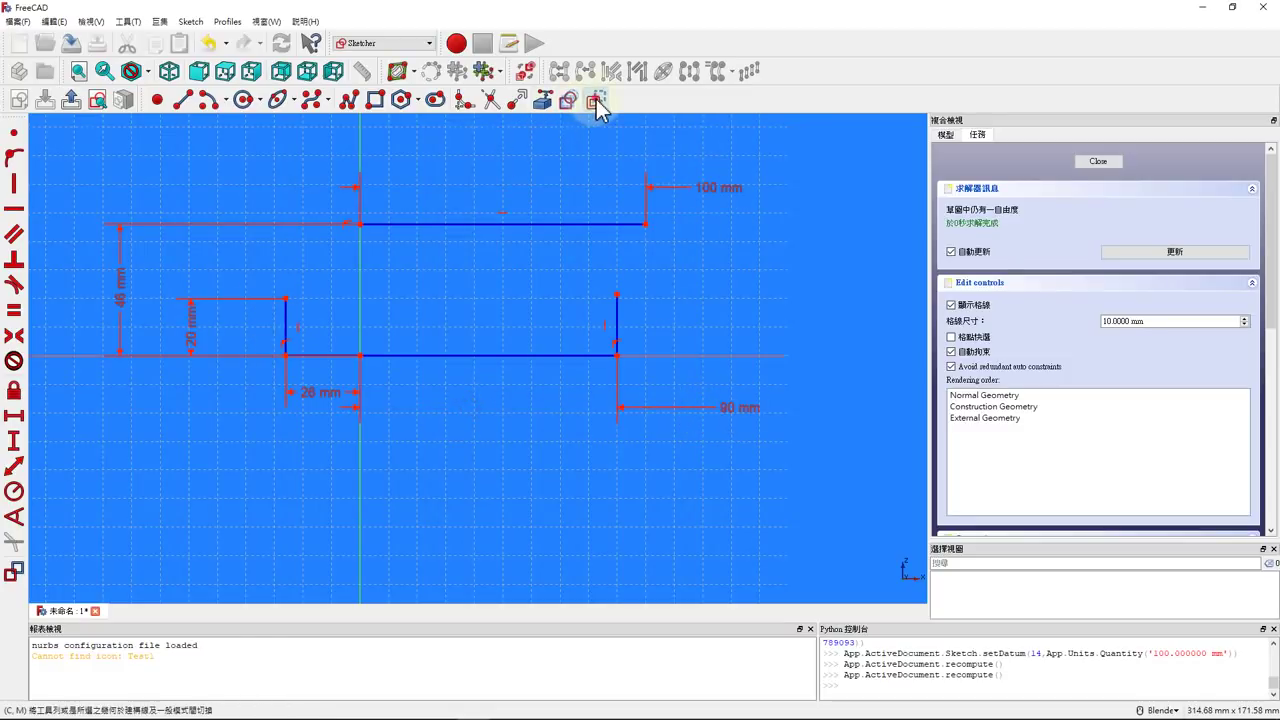
- Draw a three-point arc across the outline's top and give it a 210 mm radius
click(222, 100)
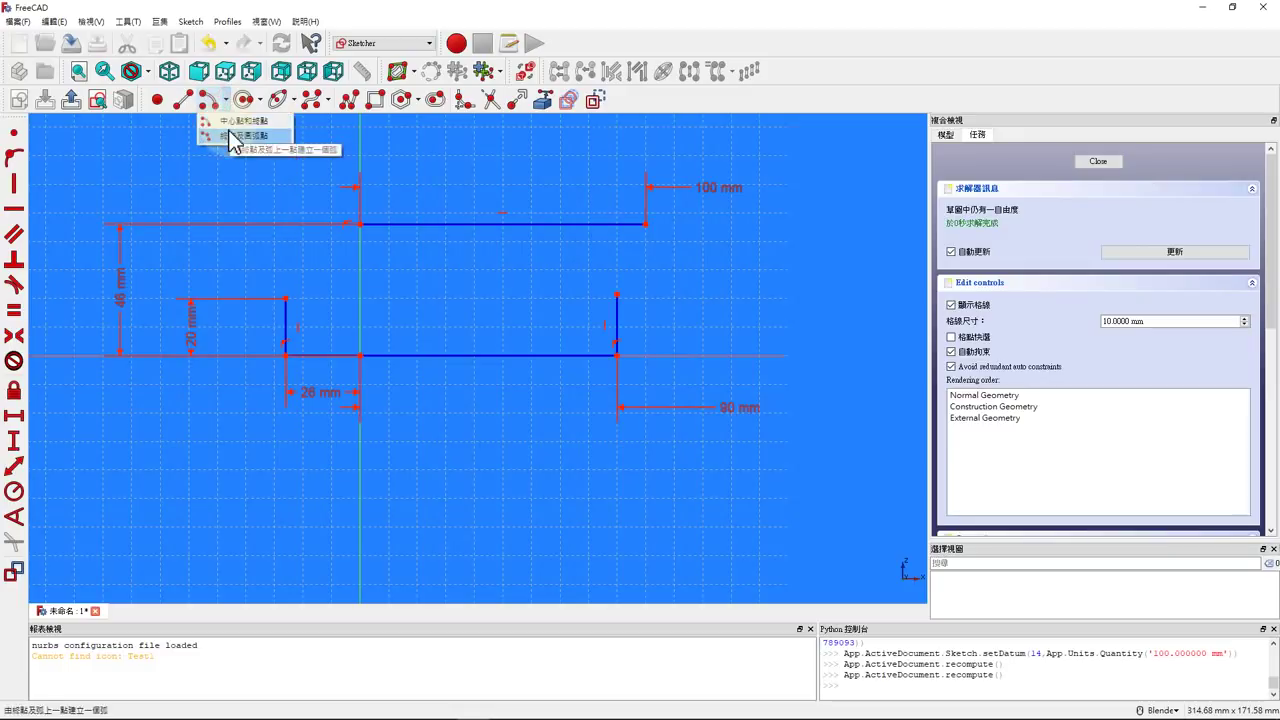
click(240, 135)
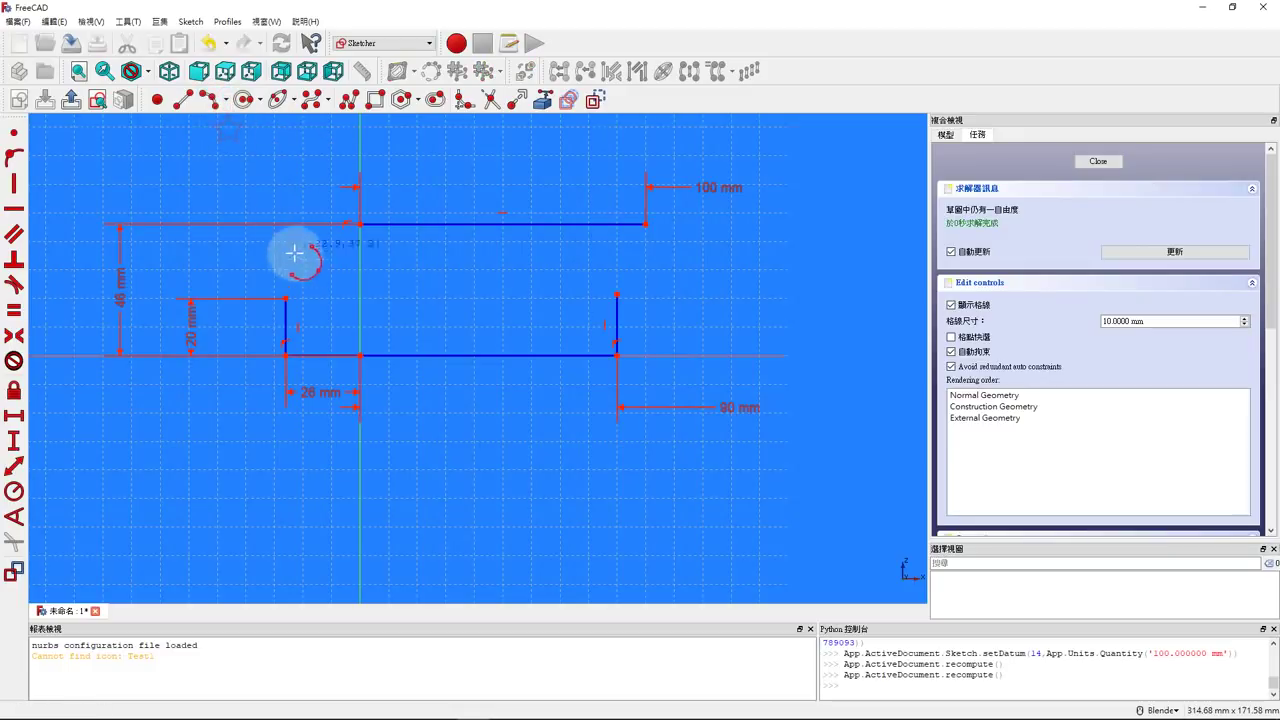
click(262, 303)
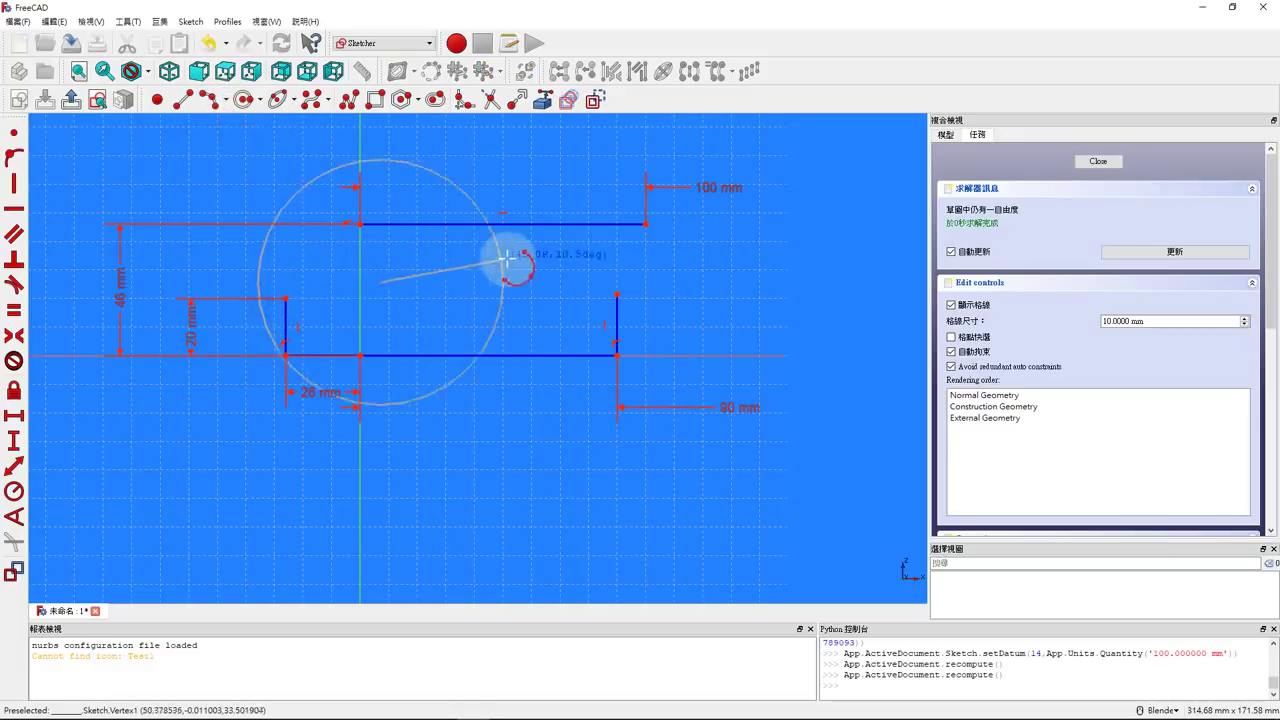
click(634, 287)
click(535, 272)
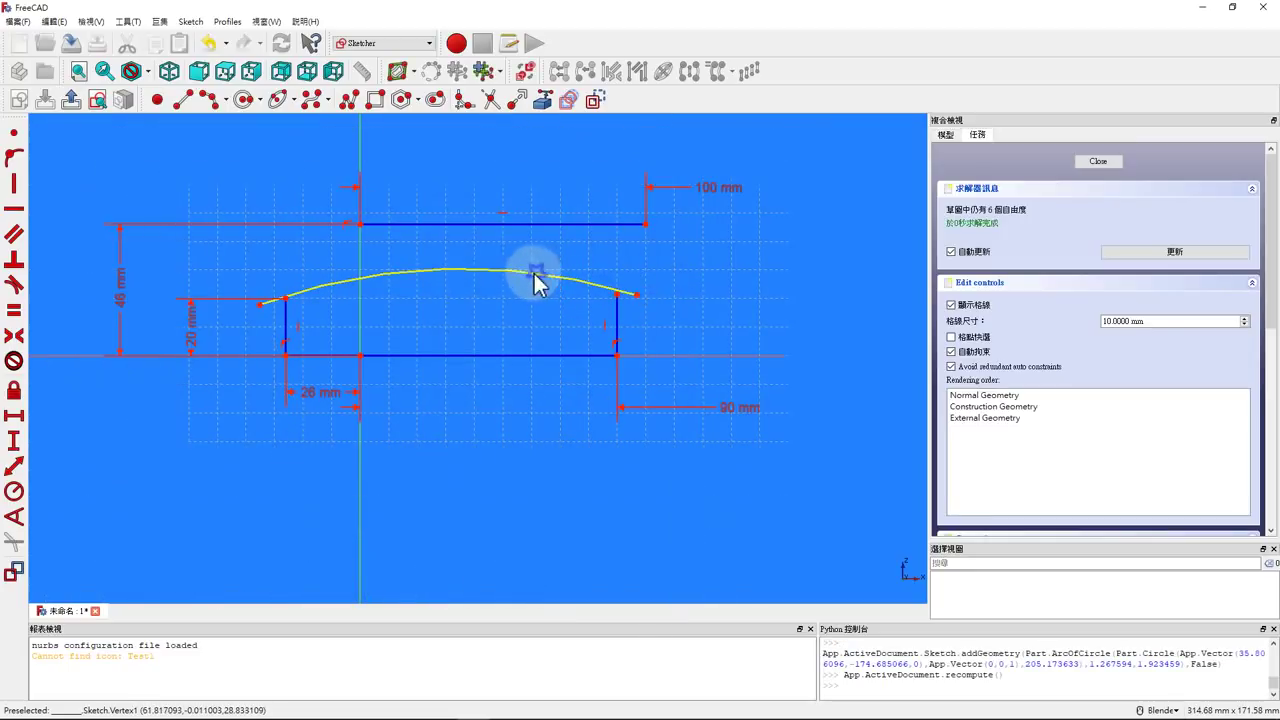
click(509, 272)
click(14, 492)
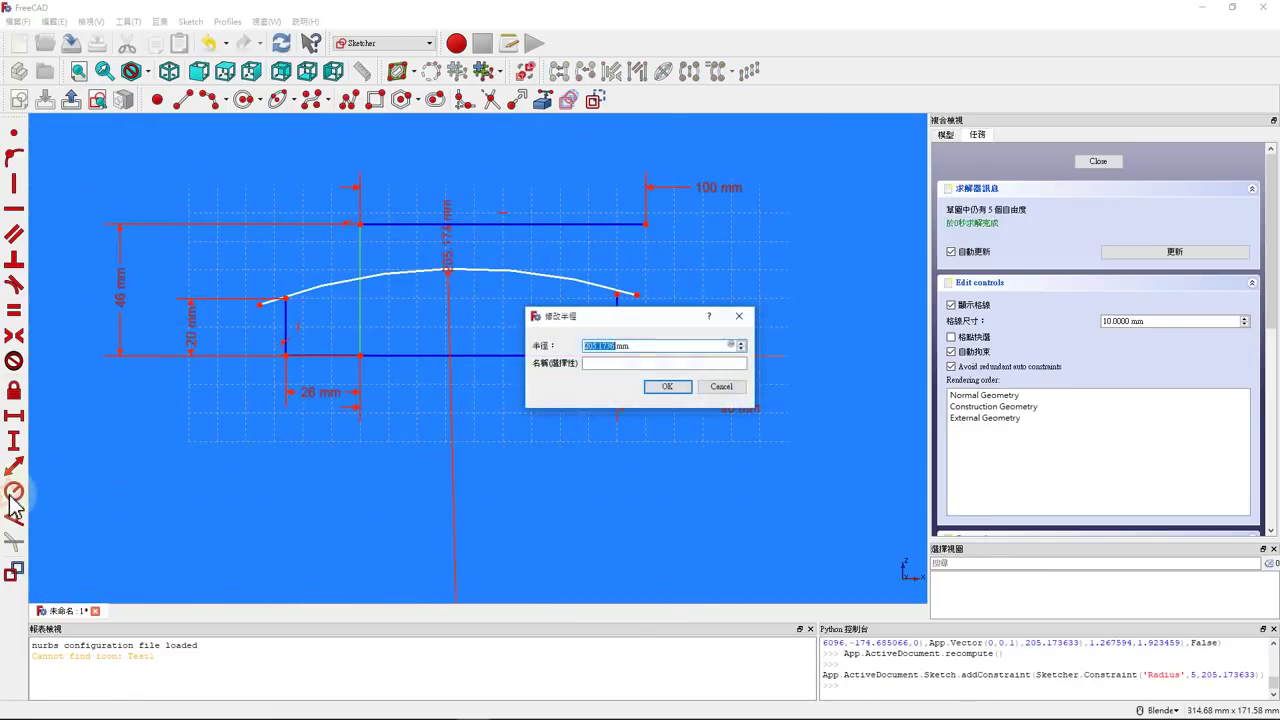
text(0)
key(Return)
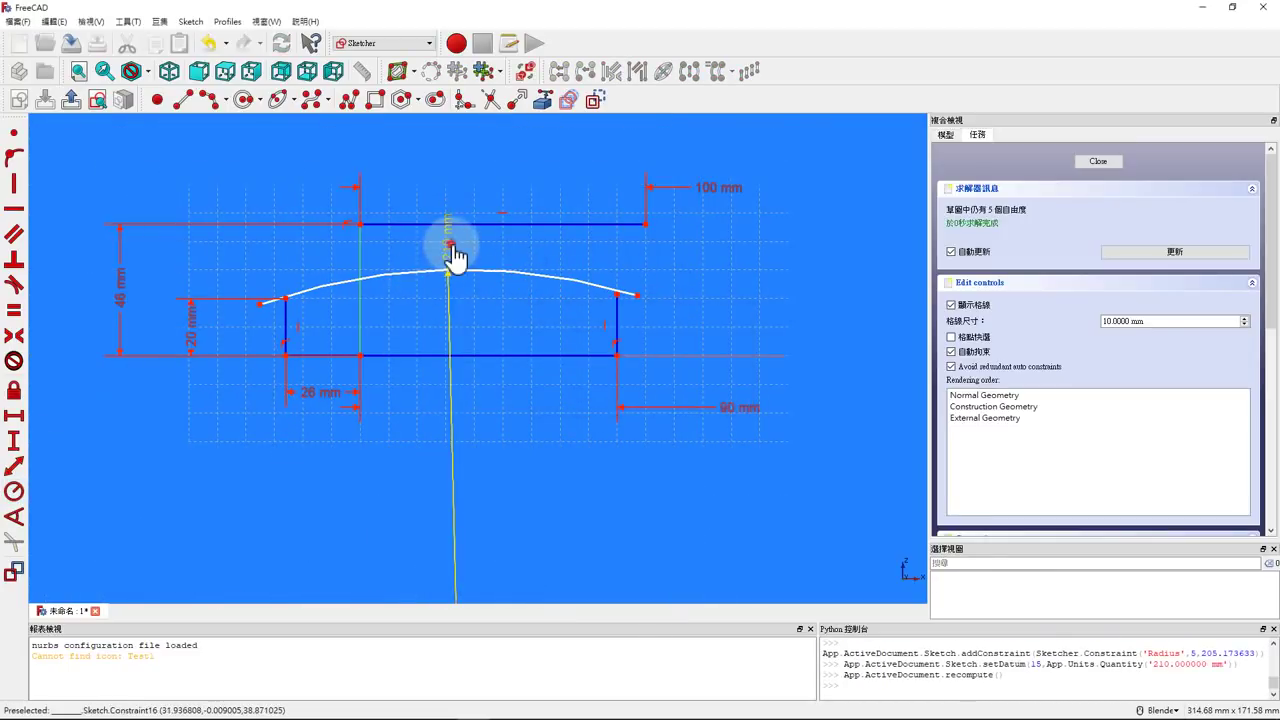
scroll(280, 310, up, 4)
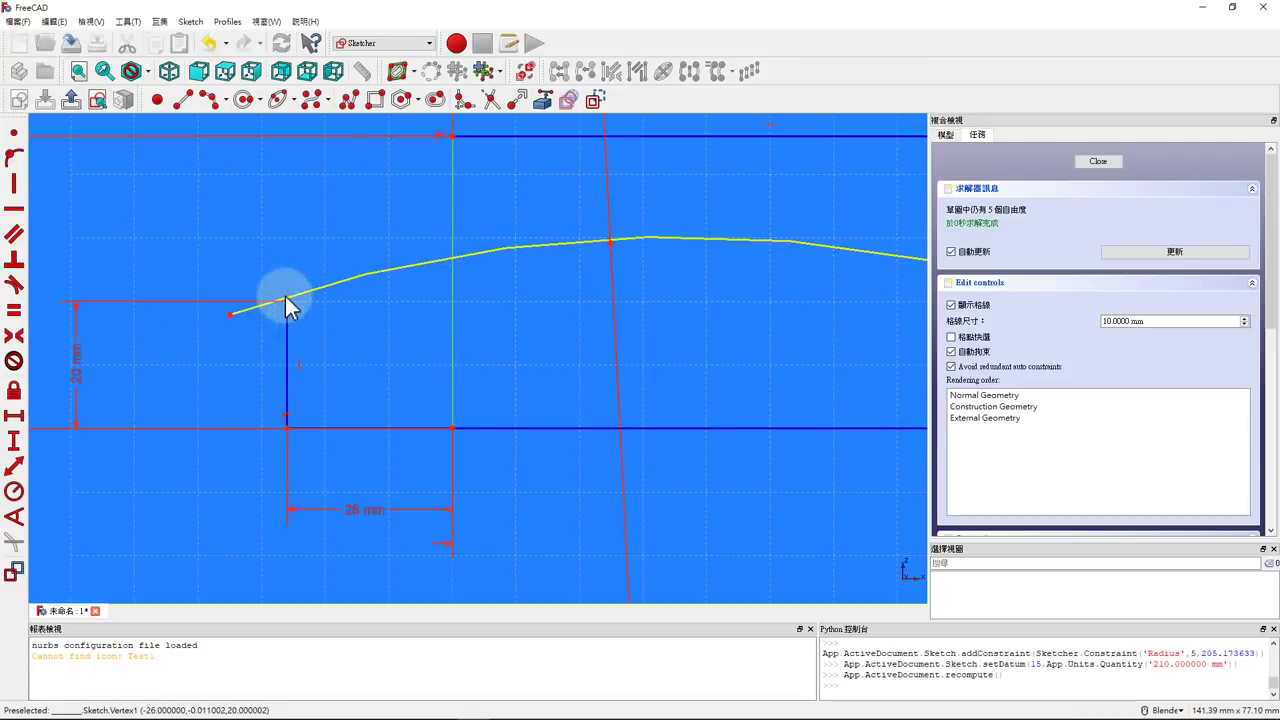
- Put the top ends of both vertical lines onto the arc
click(287, 302)
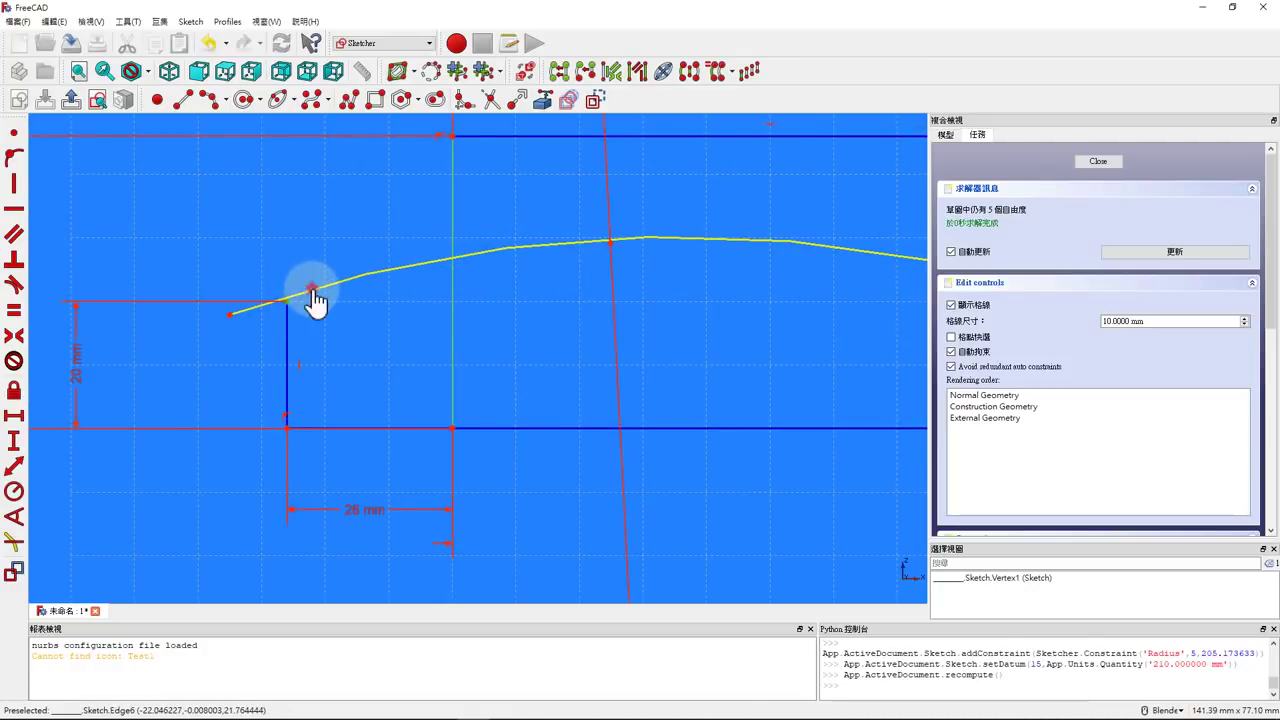
click(313, 294)
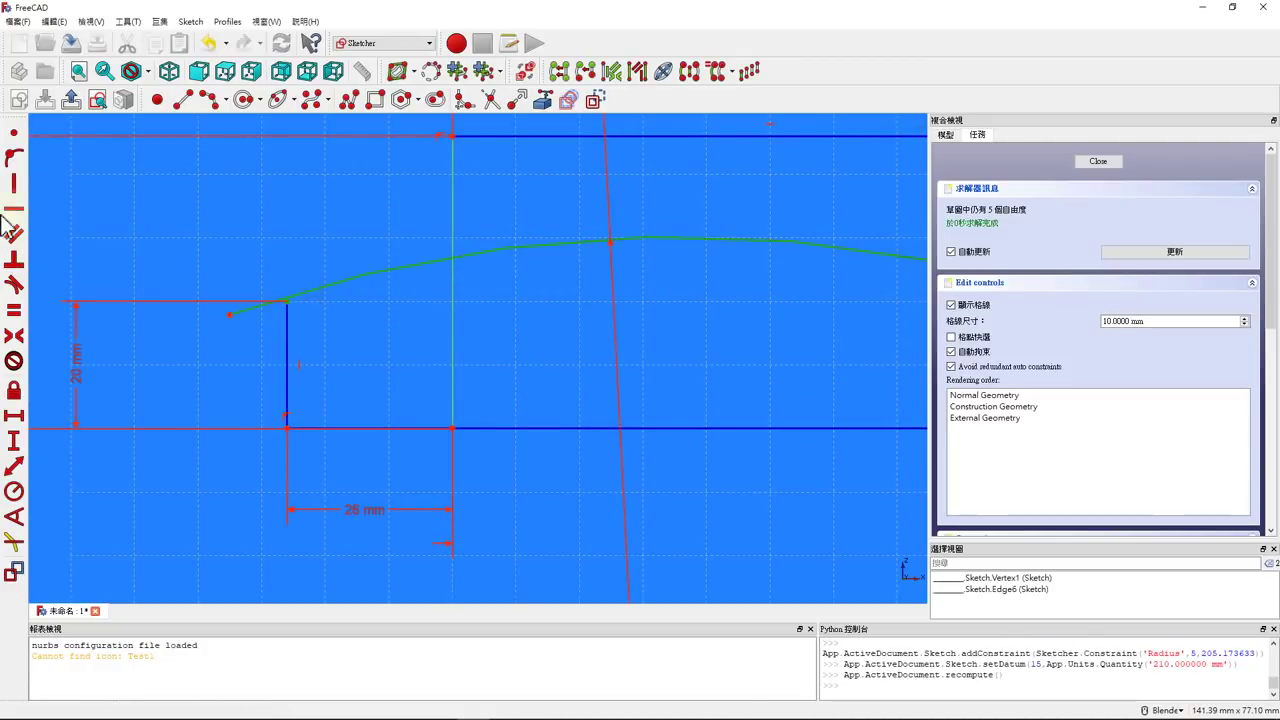
click(13, 158)
scroll(420, 260, down, 5)
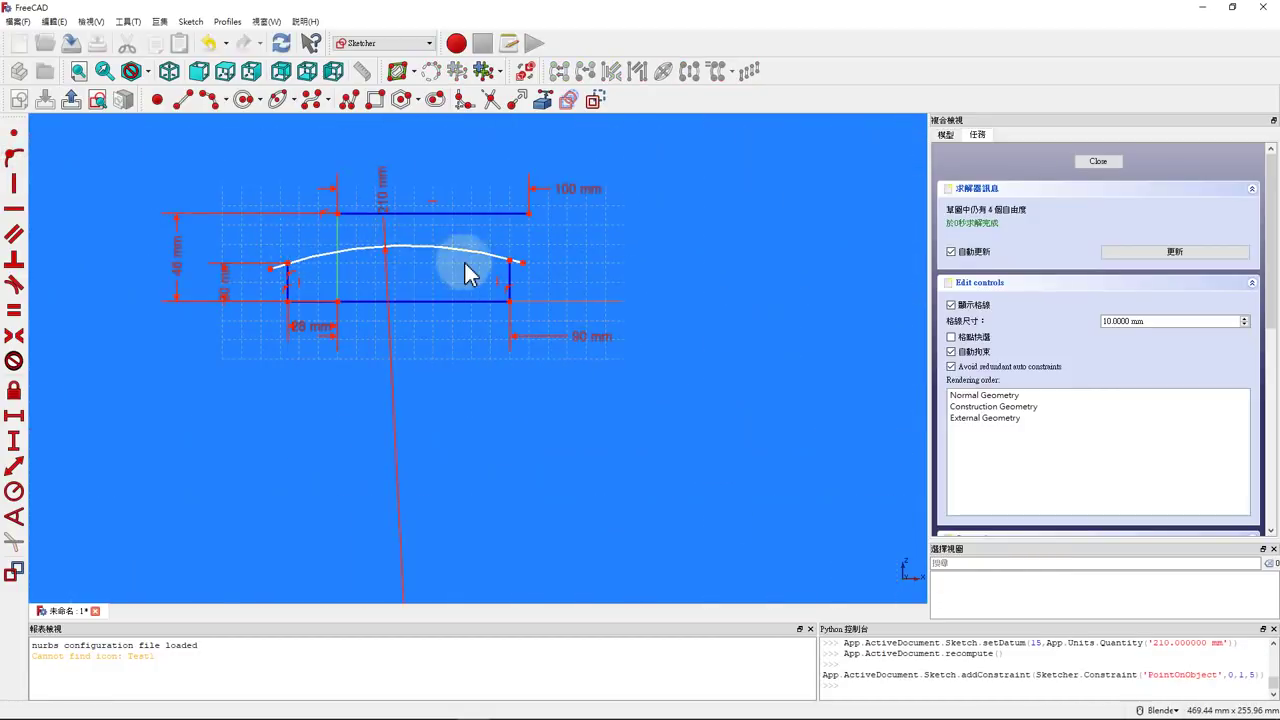
scroll(540, 262, up, 5)
click(614, 256)
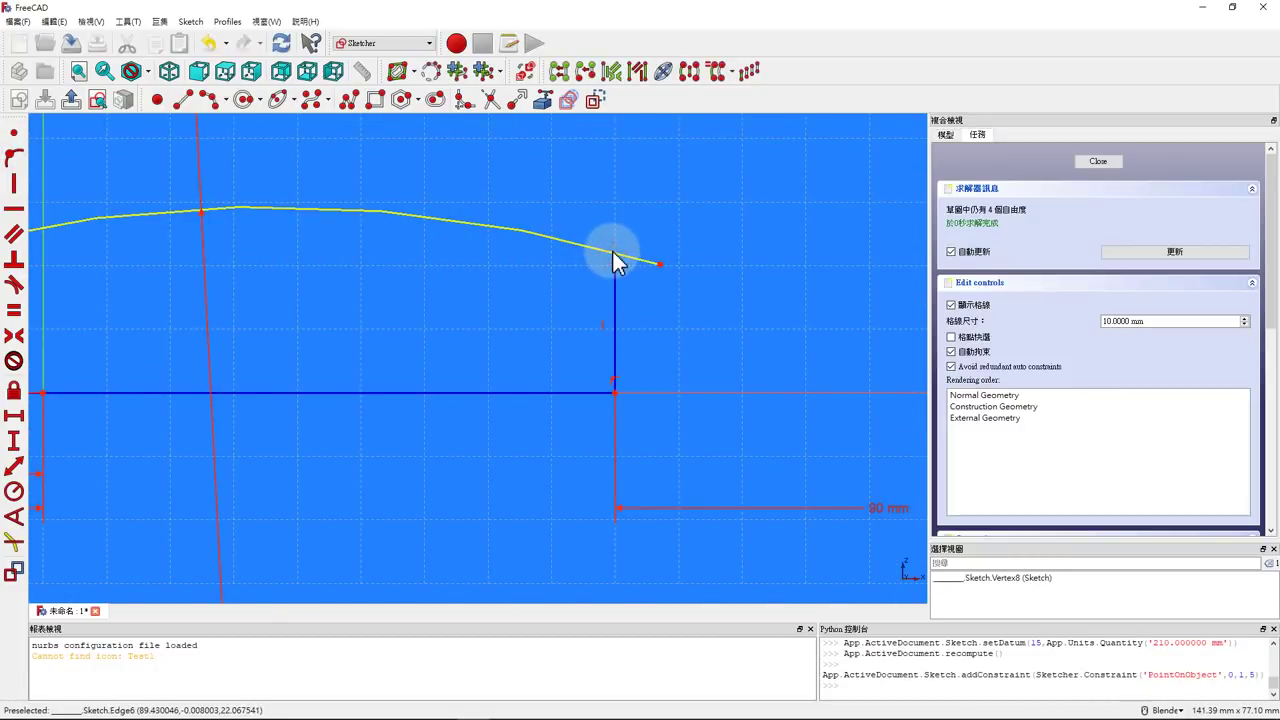
click(622, 257)
click(13, 158)
scroll(360, 288, down, 5)
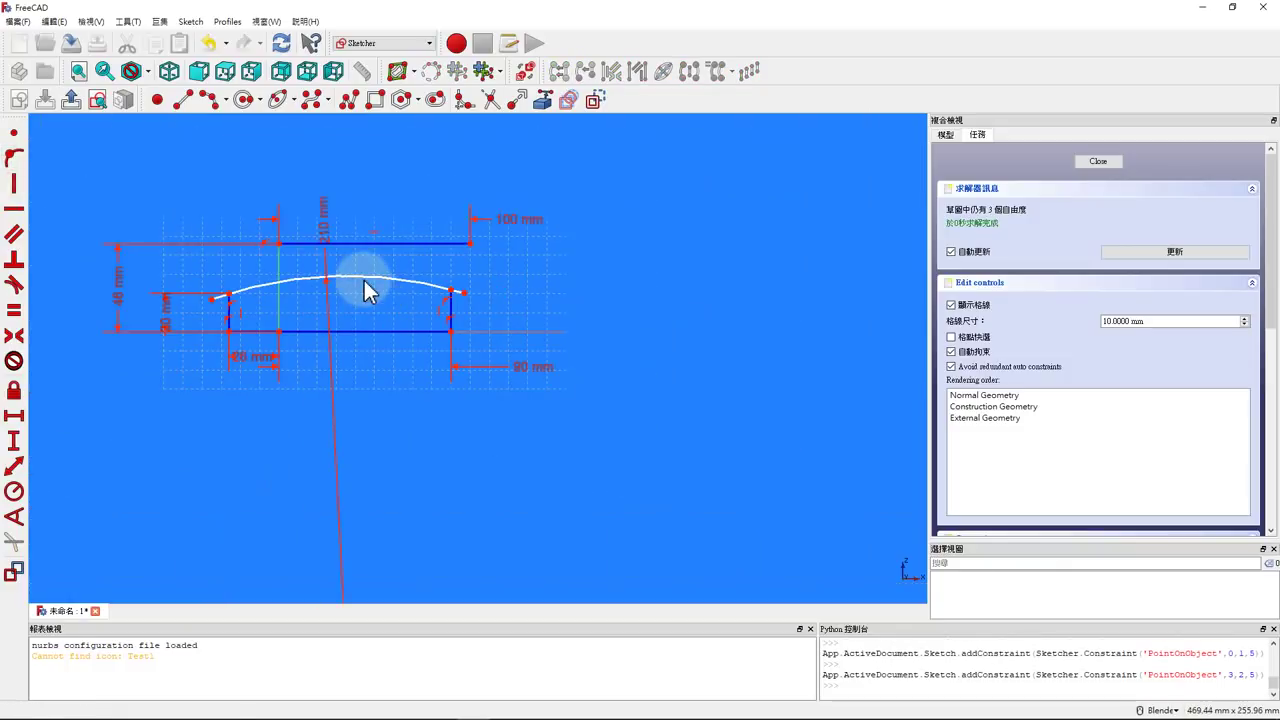
- Make the arc tangent to the top line, its right end vertically aligned with the line's end
click(366, 283)
click(366, 244)
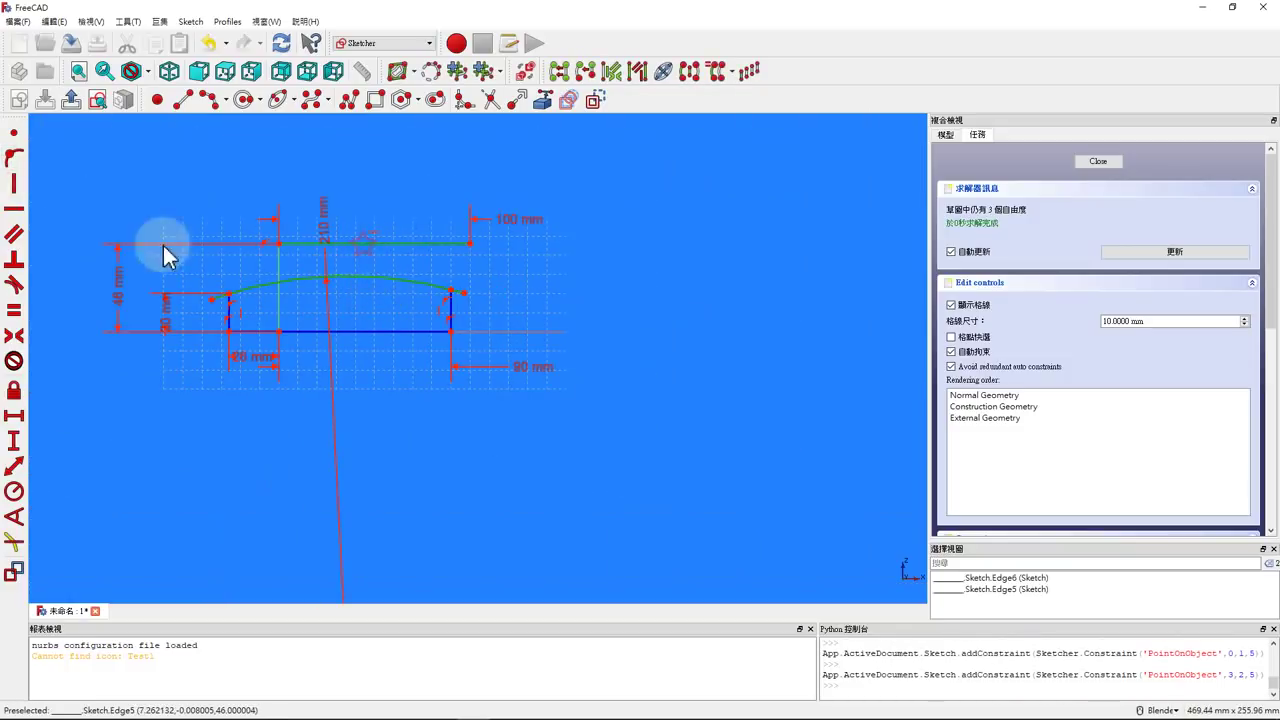
click(13, 288)
scroll(420, 257, up, 3)
scroll(566, 258, up, 3)
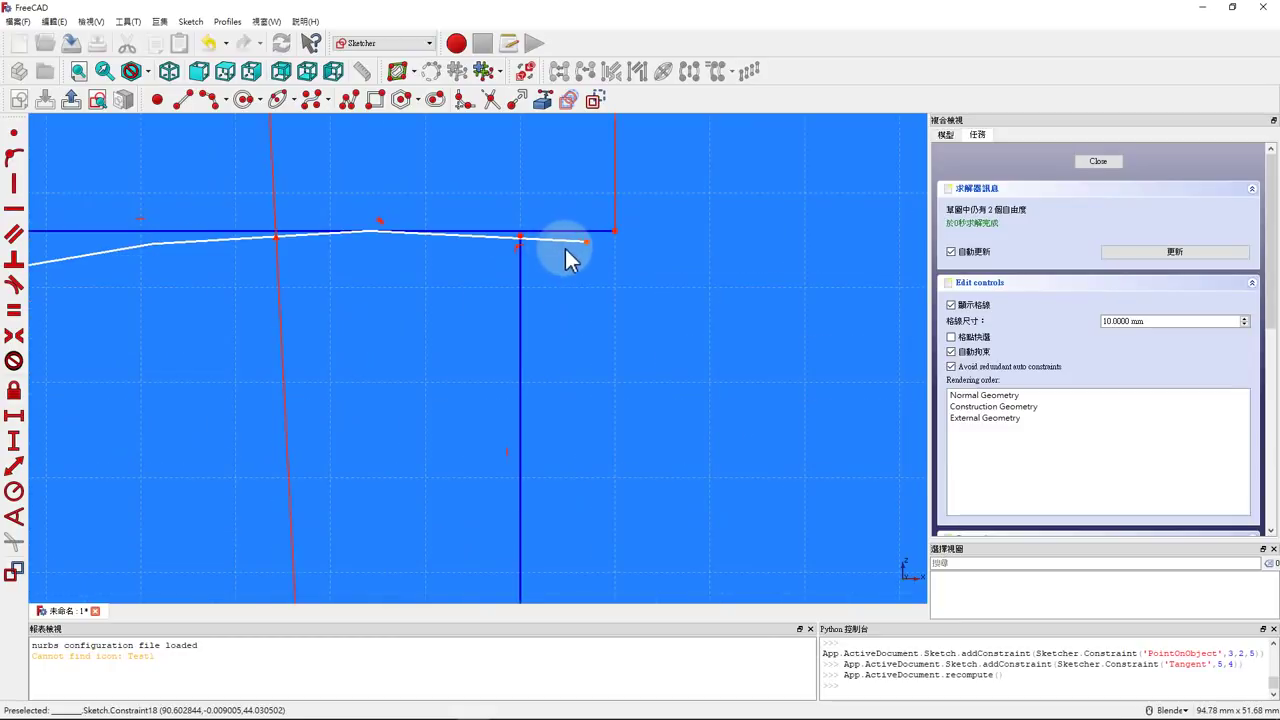
drag(587, 243, 617, 245)
click(617, 246)
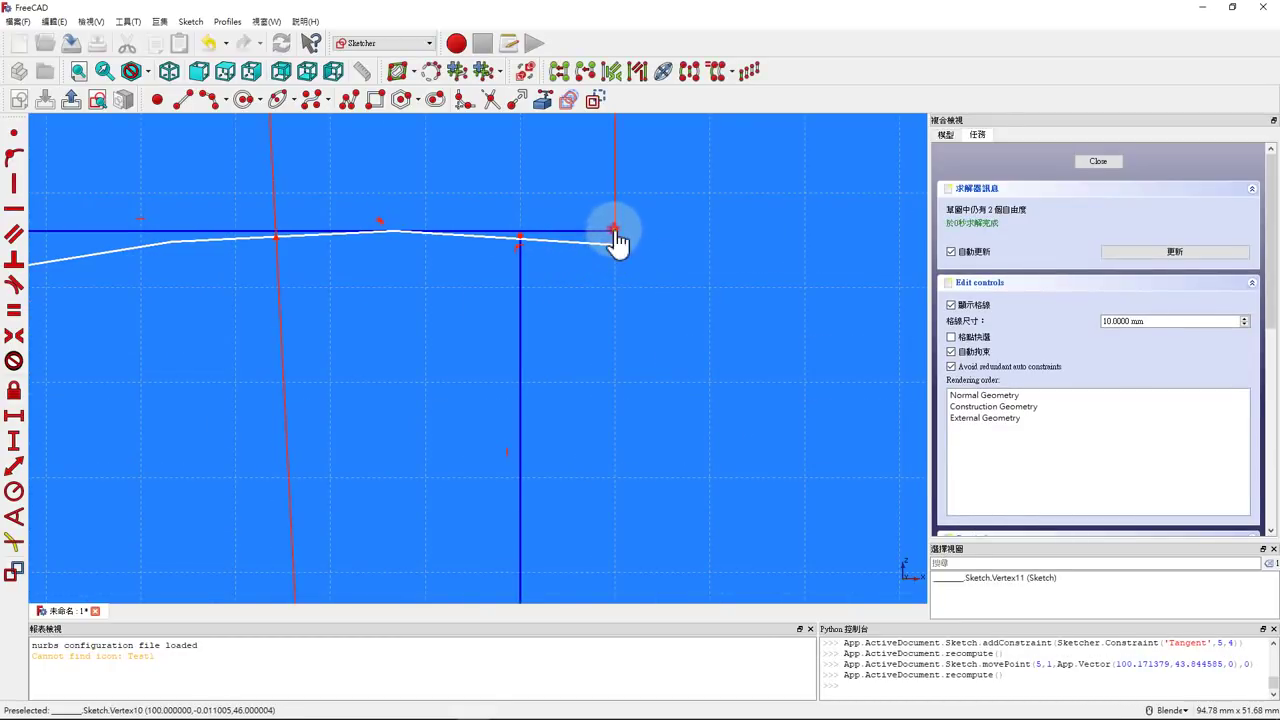
click(14, 184)
scroll(638, 298, down, 5)
scroll(306, 371, up, 2)
scroll(420, 320, up, 3)
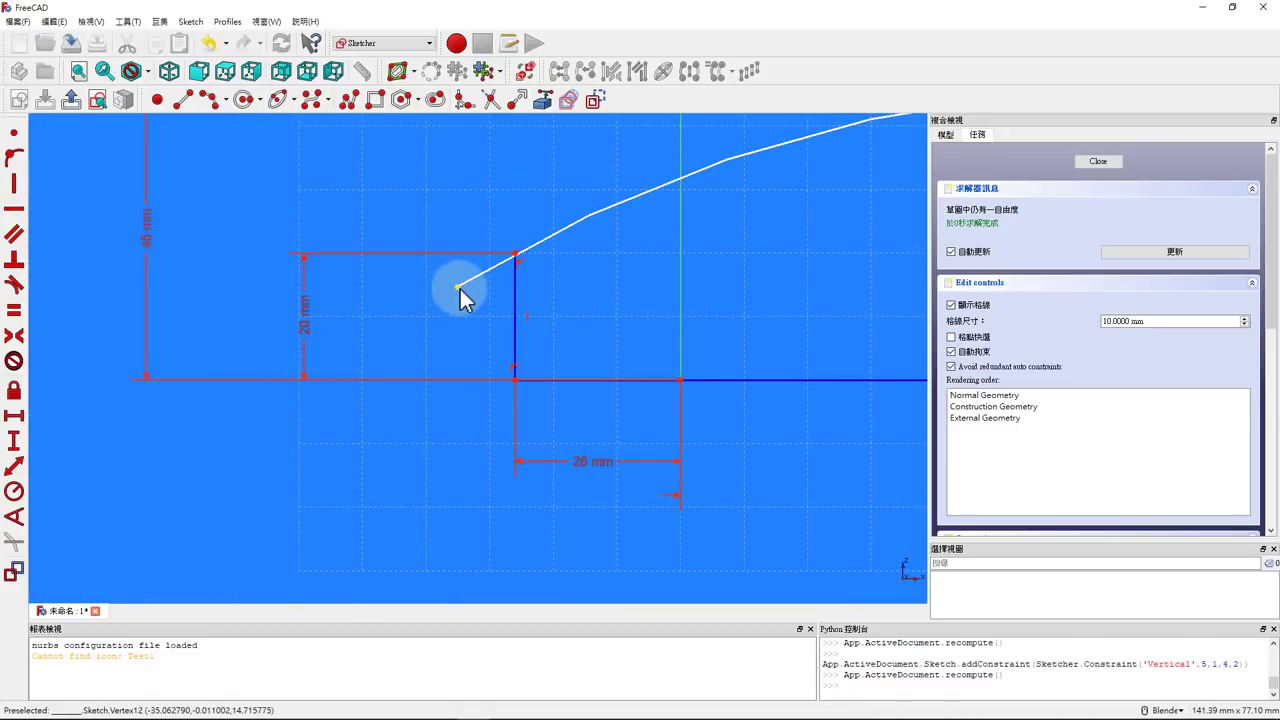
- Set the arc's left end 10 mm horizontally from the step corner and close the sketch
click(459, 288)
click(513, 254)
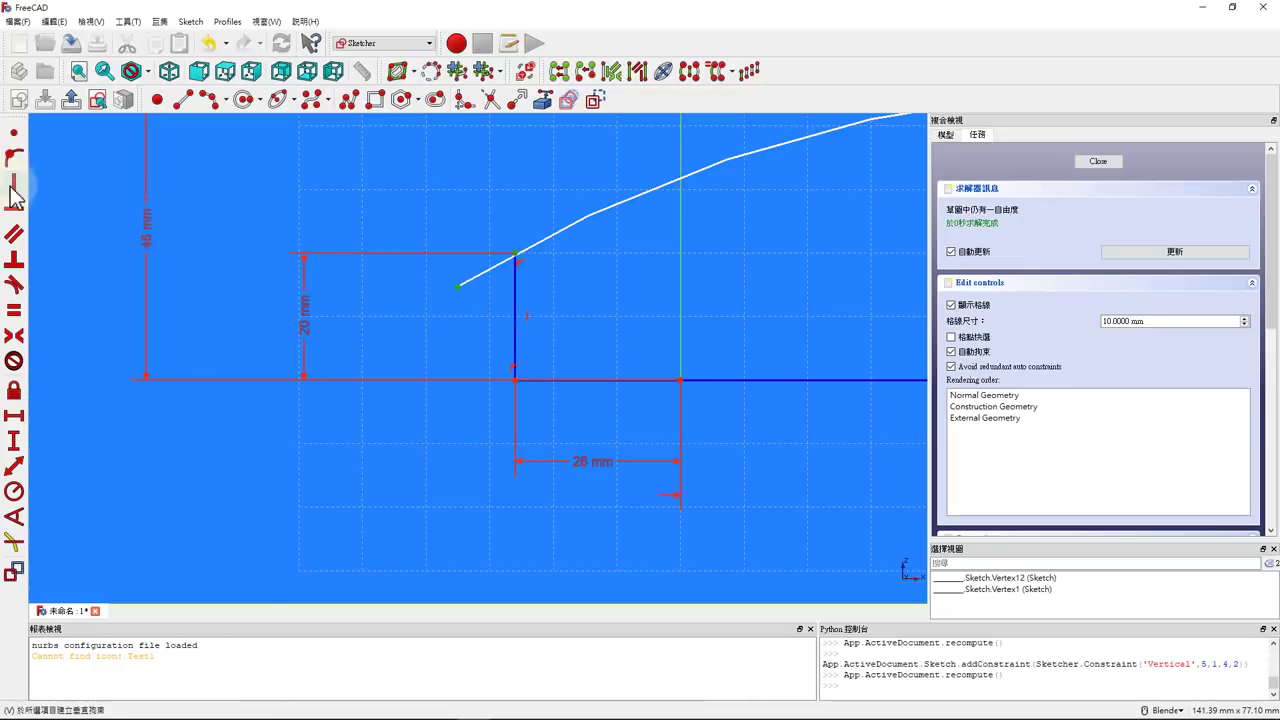
click(14, 415)
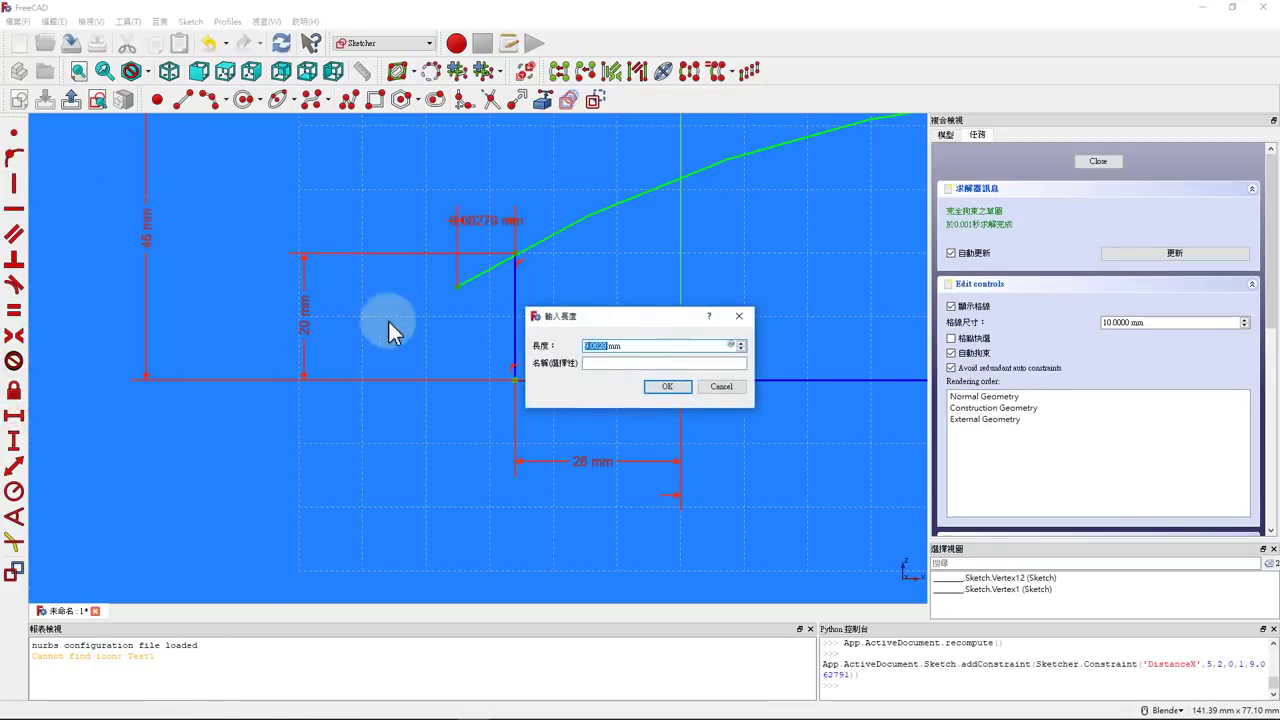
text(10)
key(Return)
scroll(352, 295, down, 3)
scroll(405, 282, up, 2)
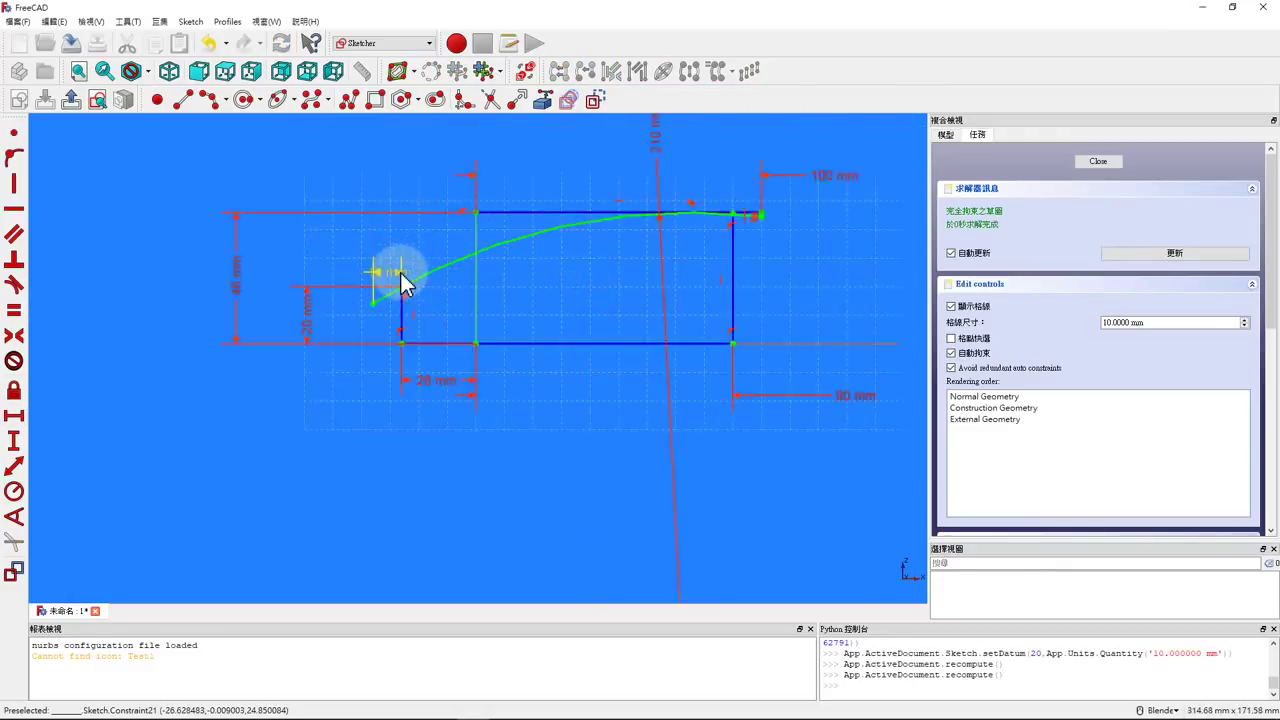
scroll(421, 290, down, 3)
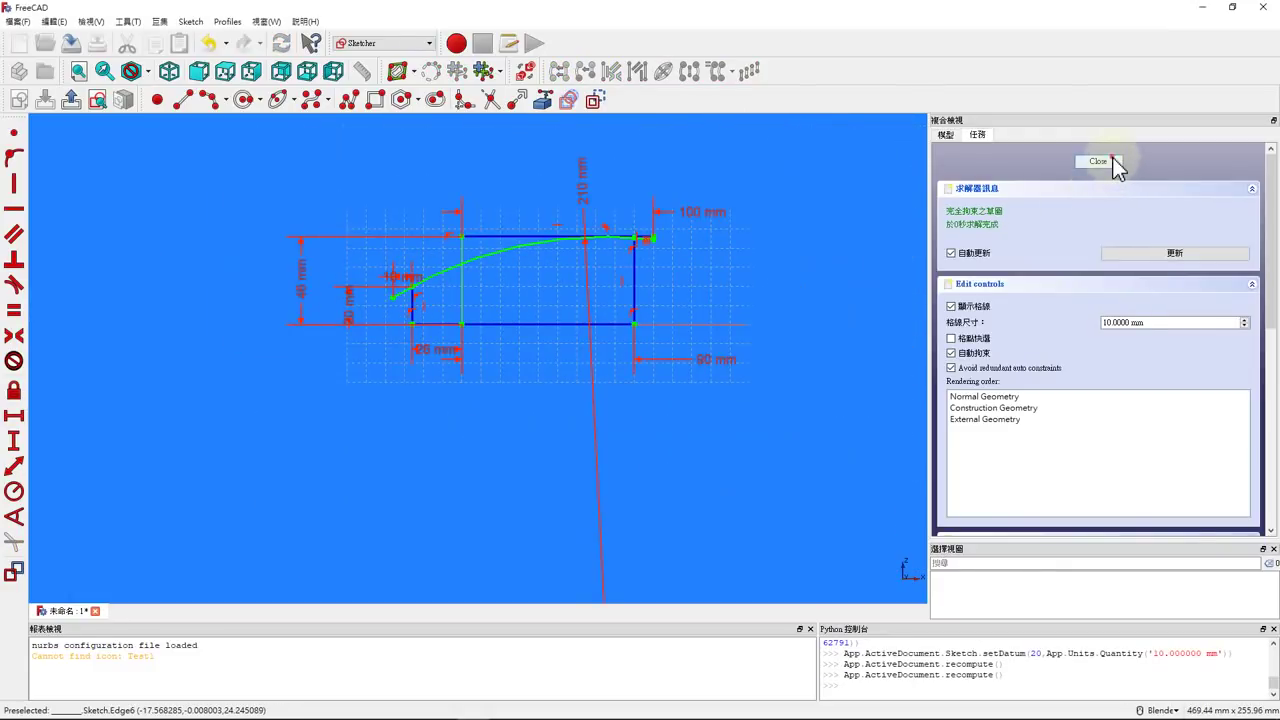
click(1113, 164)
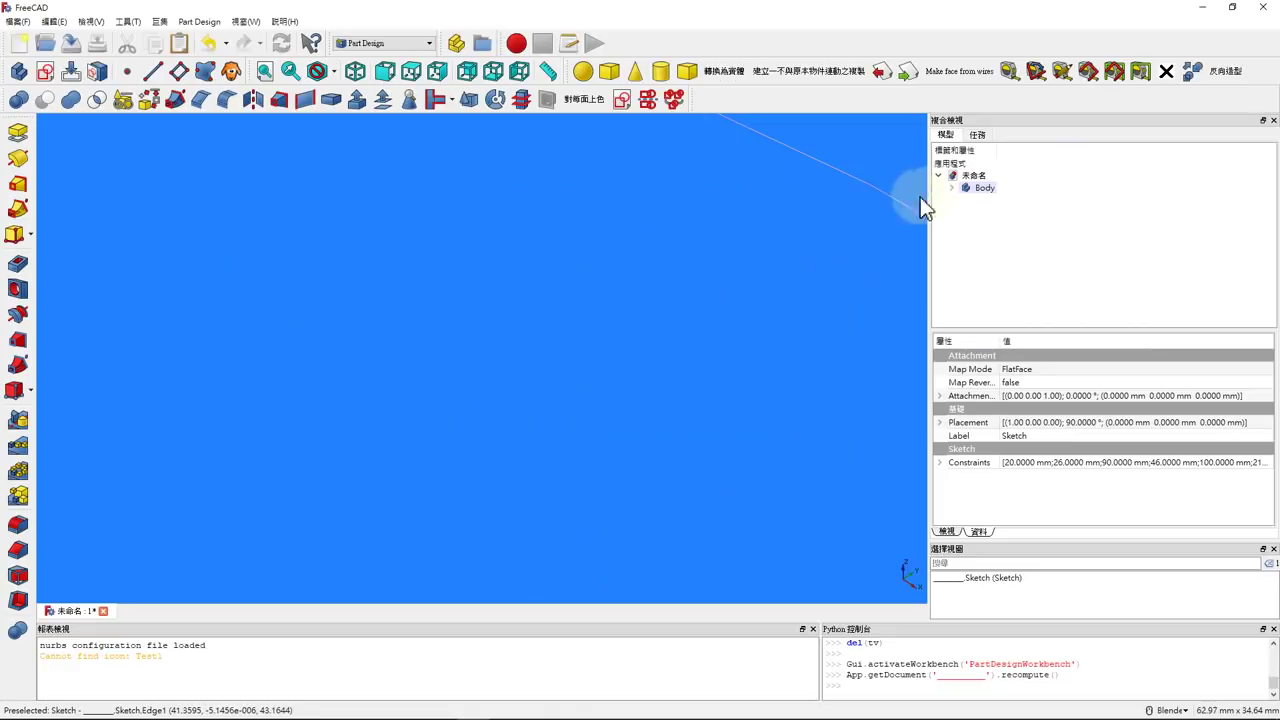
- Switch to an axonometric view and create a datum plane at the curve's end point
click(355, 71)
middle_drag(468, 208, 447, 166)
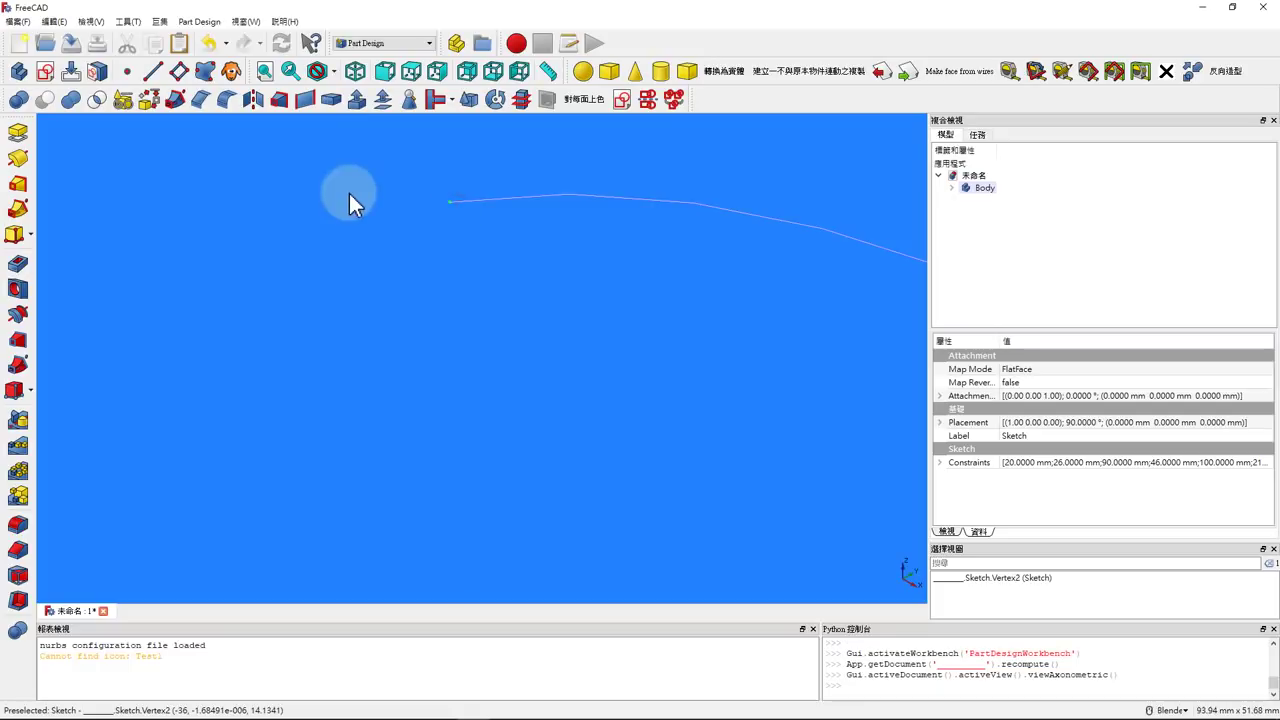
click(180, 73)
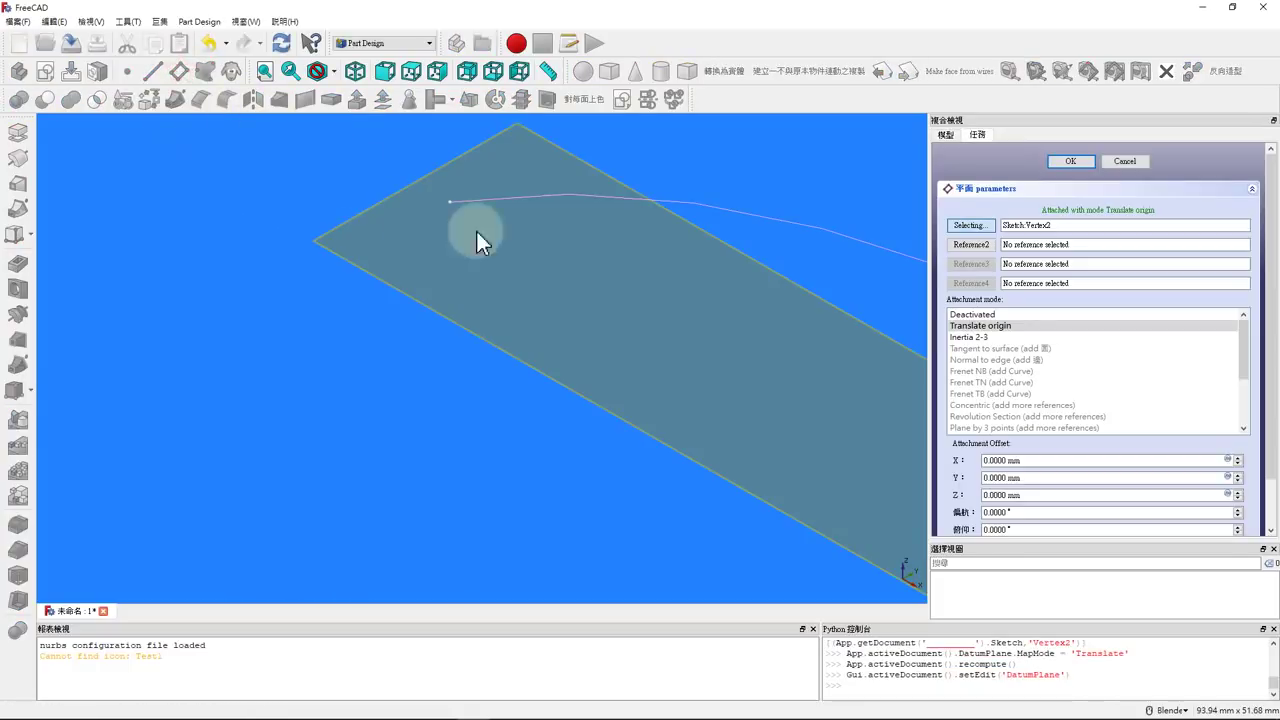
click(1070, 161)
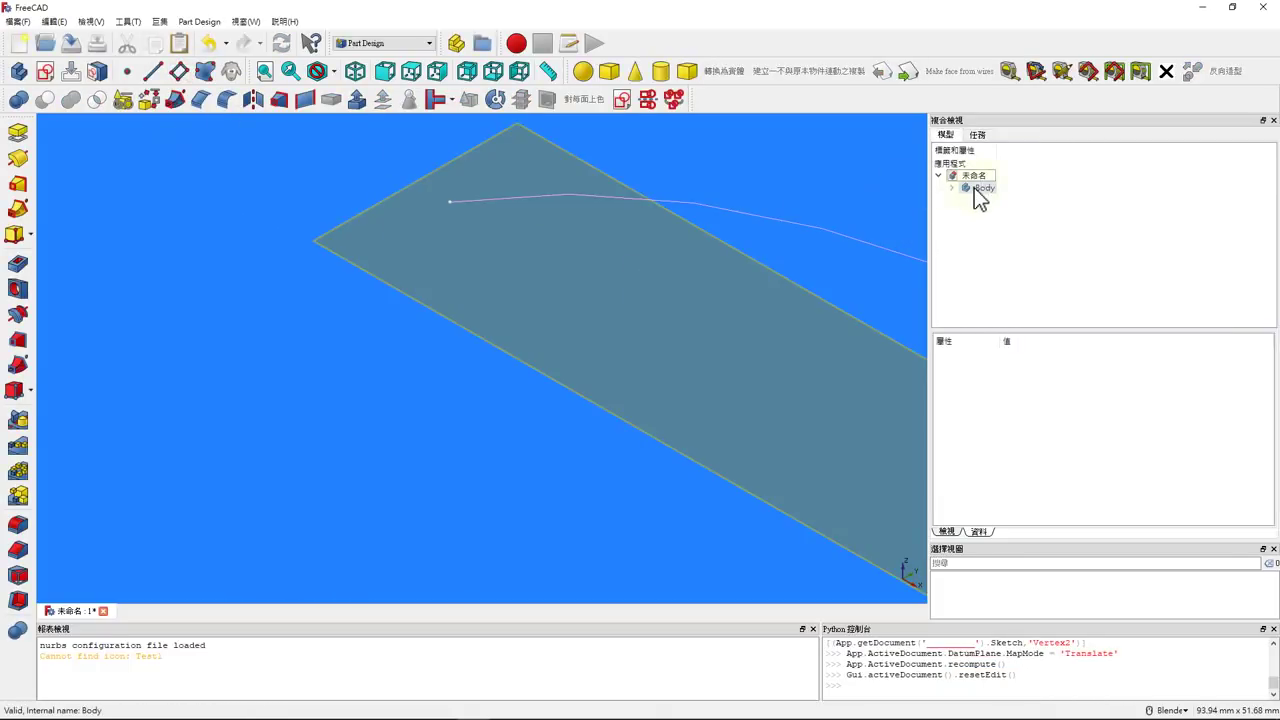
- Rotate the DatumPlane 90° about the Y axis (axis 0,1,0) in its Placement
click(951, 188)
click(995, 224)
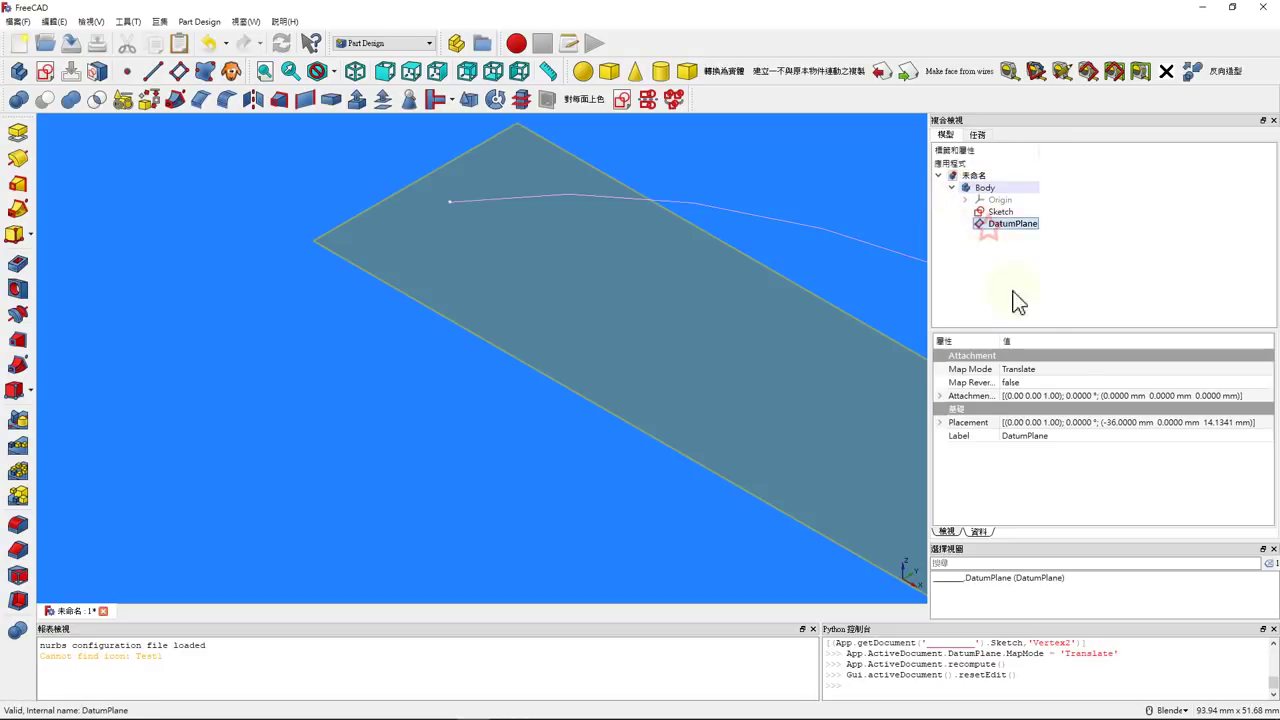
click(940, 423)
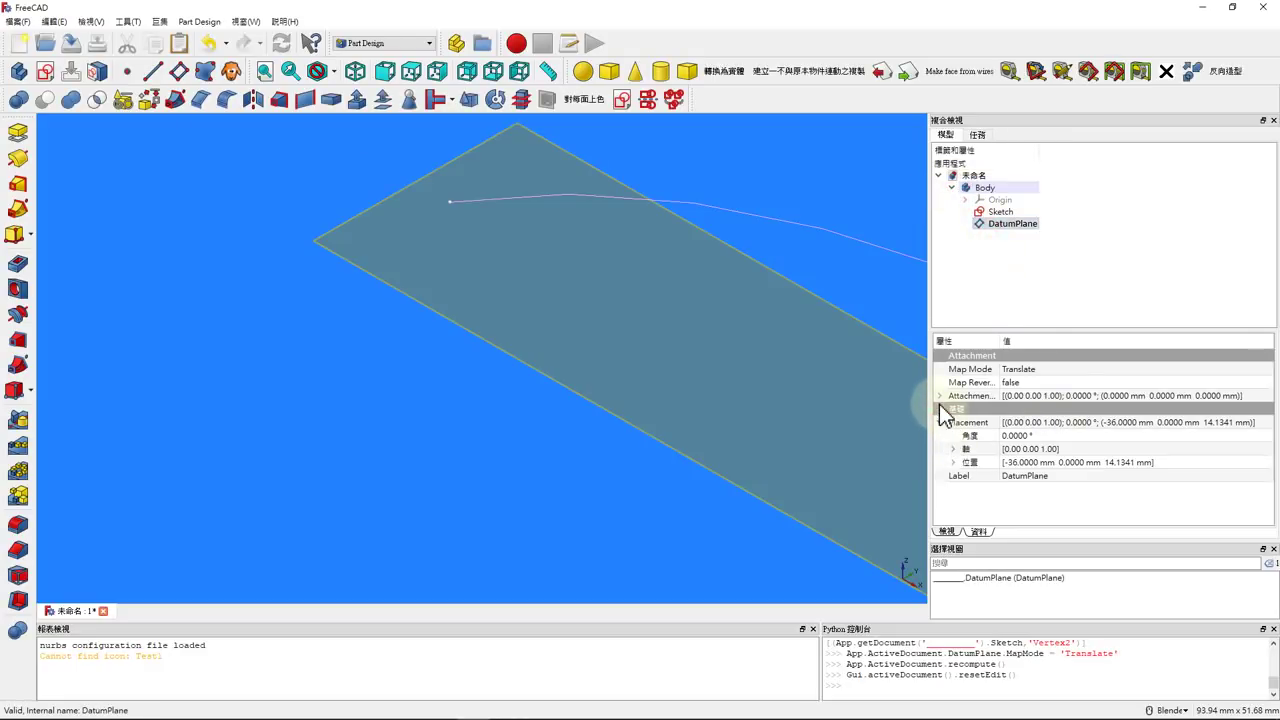
click(952, 450)
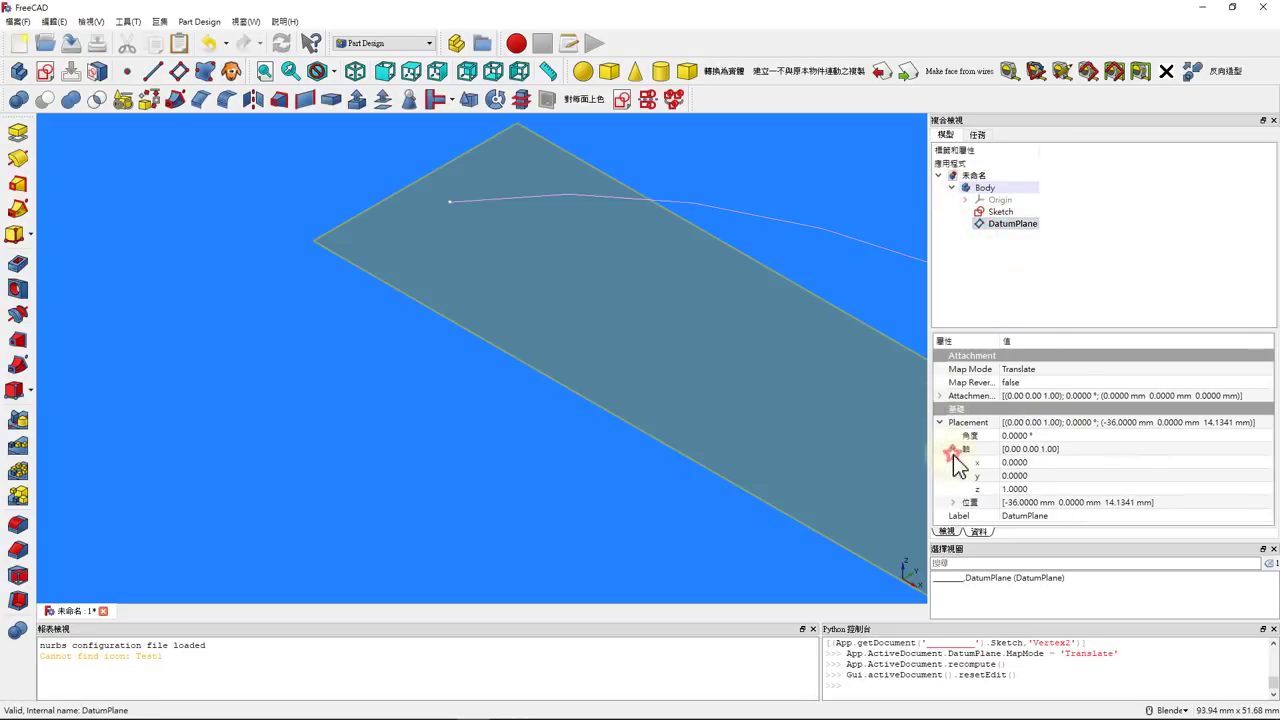
click(1040, 475)
key(1)
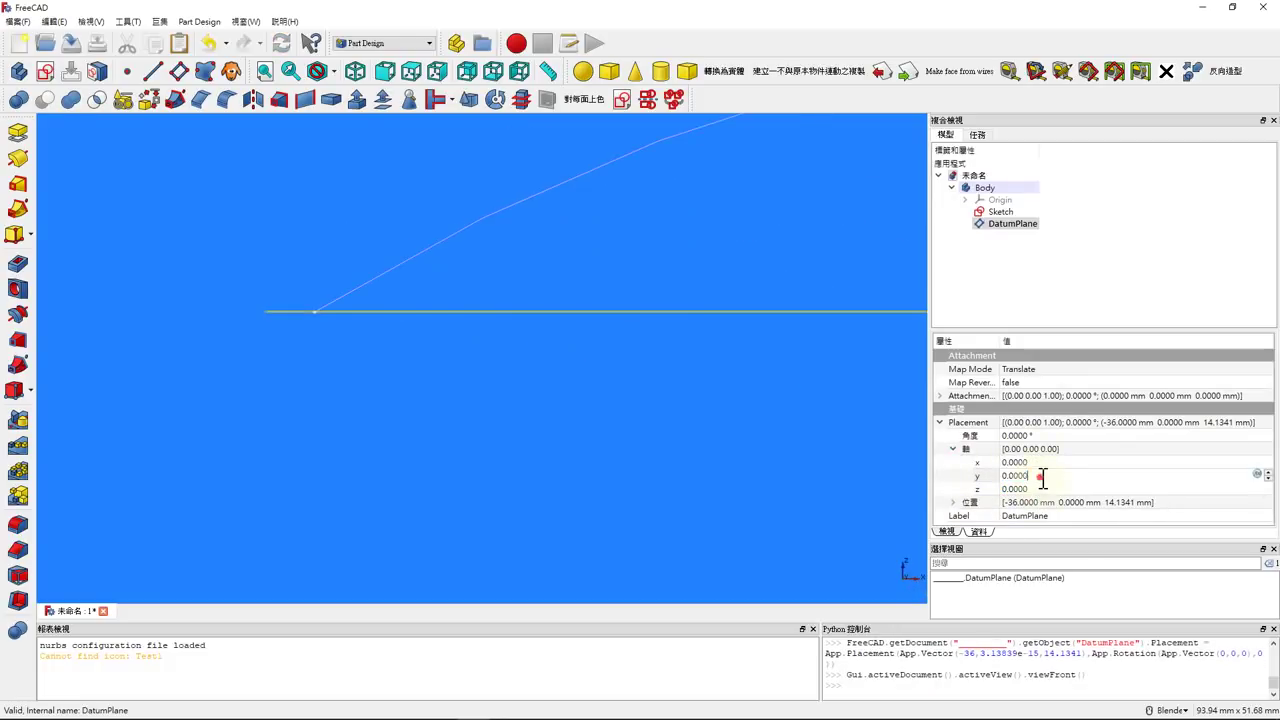
text(1)
click(1030, 436)
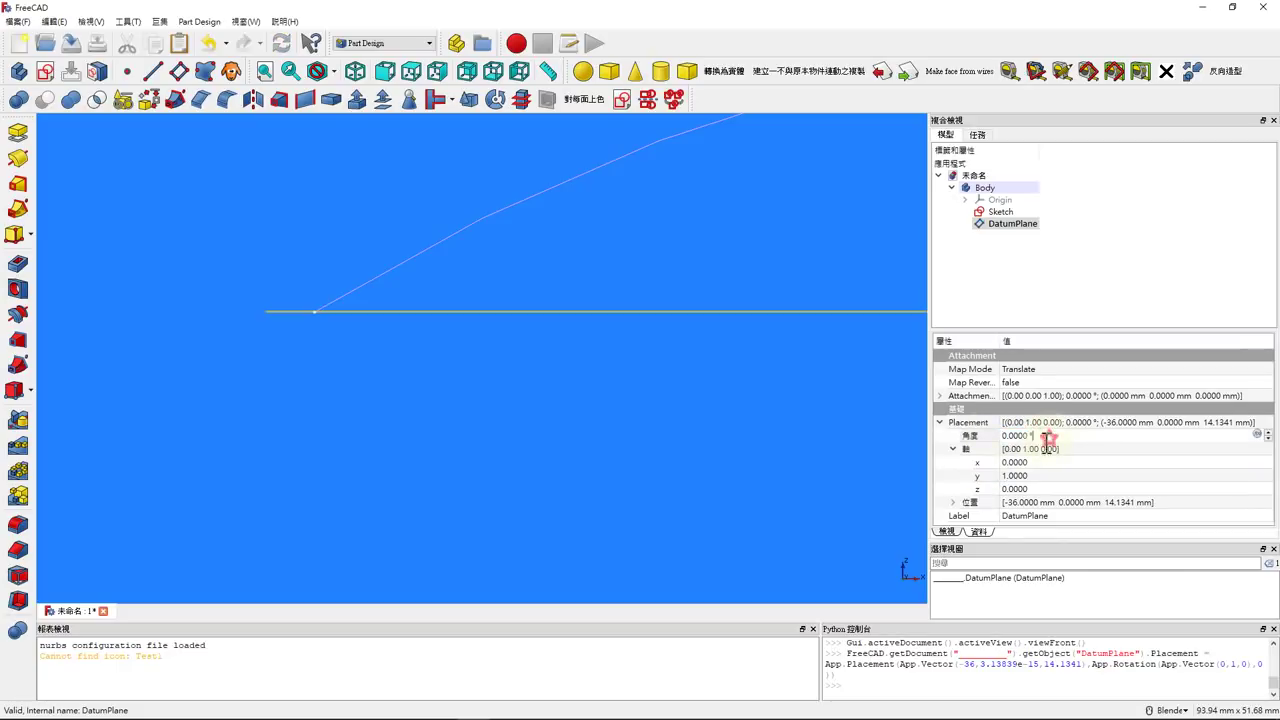
text(90)
click(806, 412)
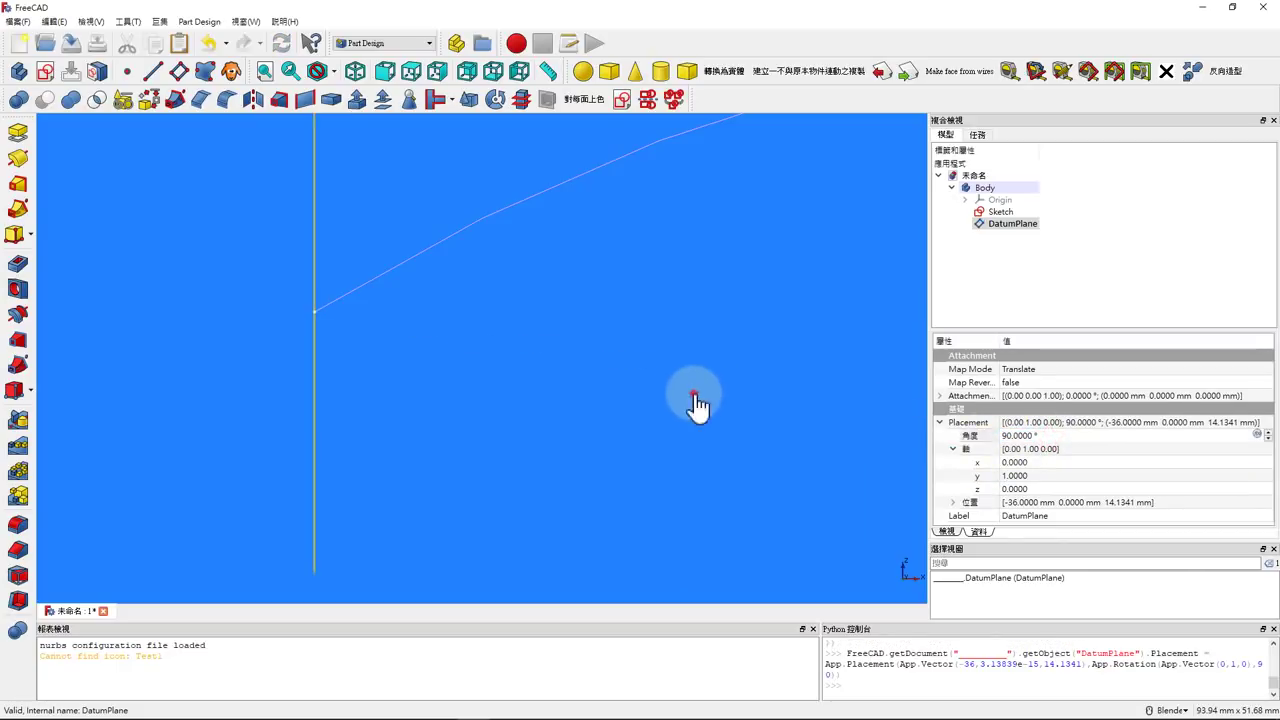
- Select the rotated datum plane and start a new sketch on it
middle_drag(423, 326, 491, 371)
click(306, 246)
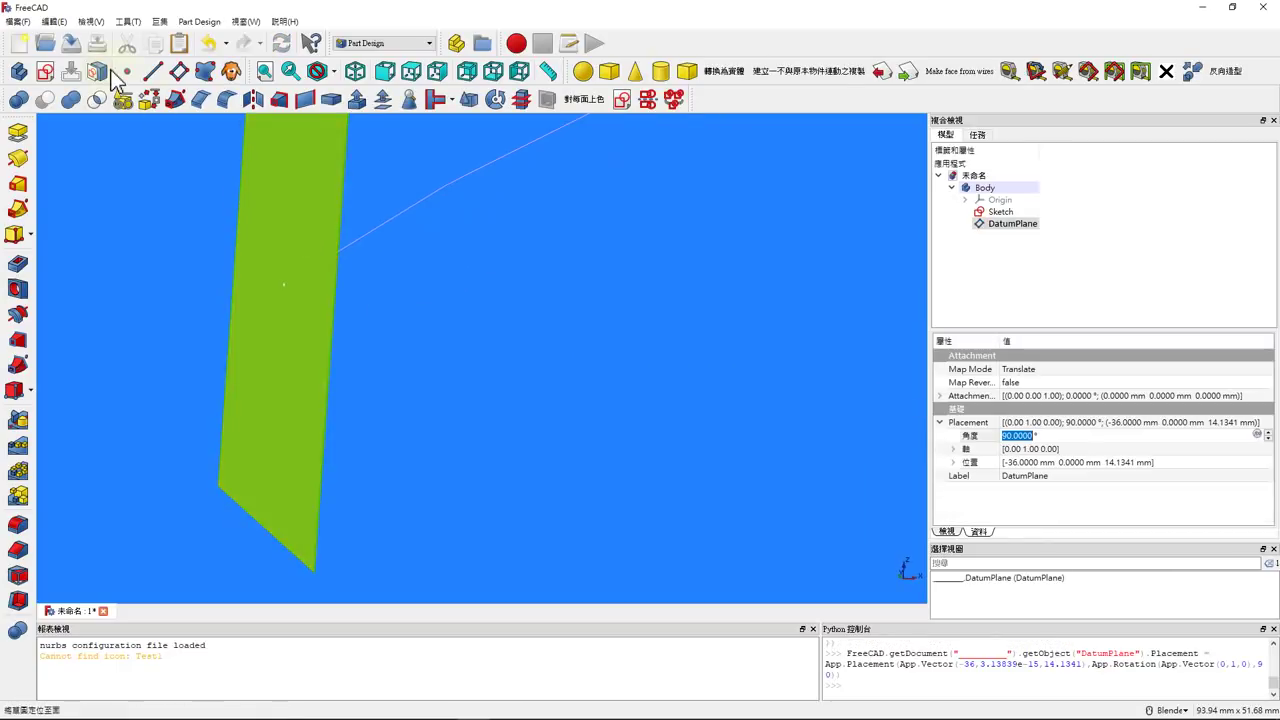
click(41, 80)
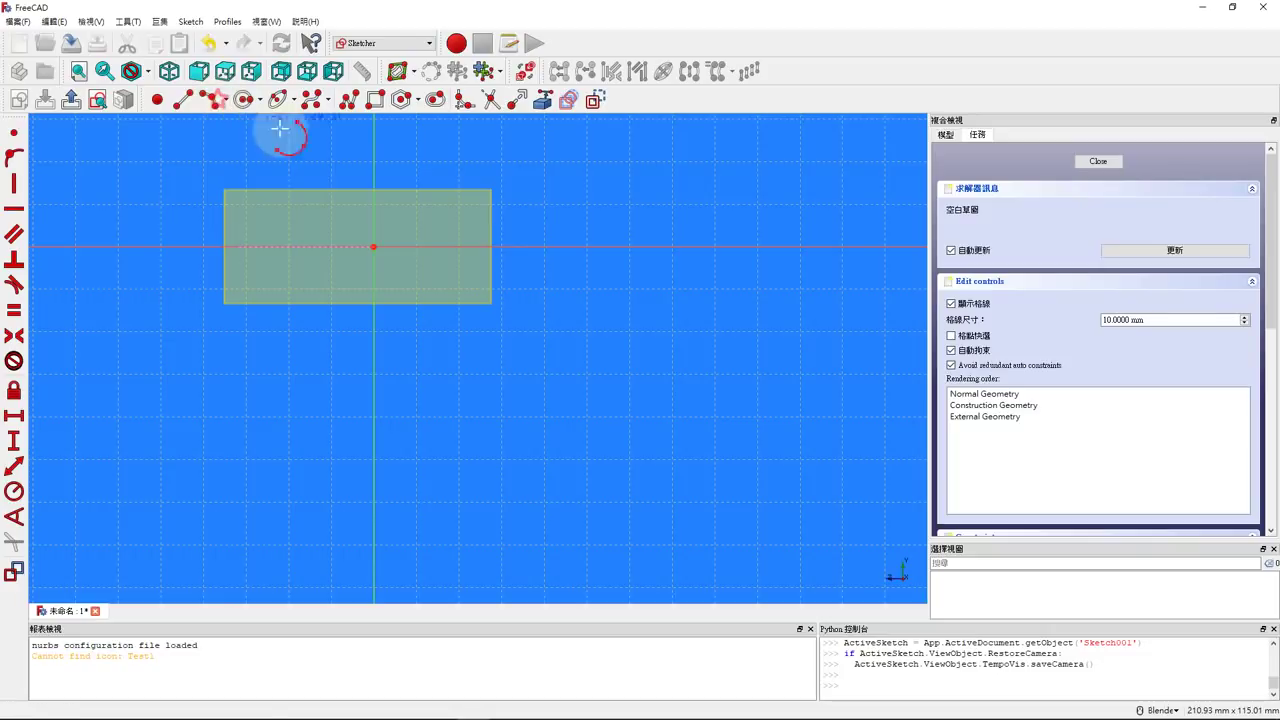
- Draw a centre-point arc with endpoints symmetric about the horizontal axis
click(215, 100)
scroll(434, 195, up, 2)
click(448, 288)
click(457, 370)
click(390, 325)
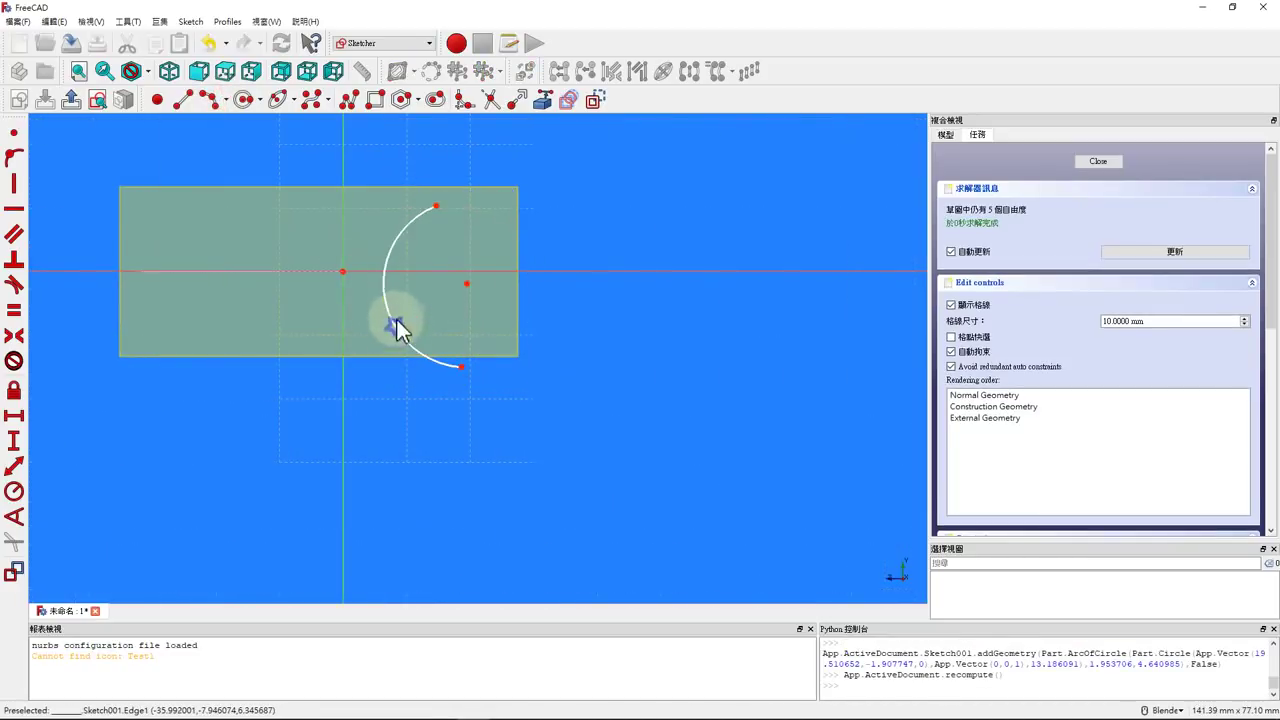
click(437, 206)
click(461, 367)
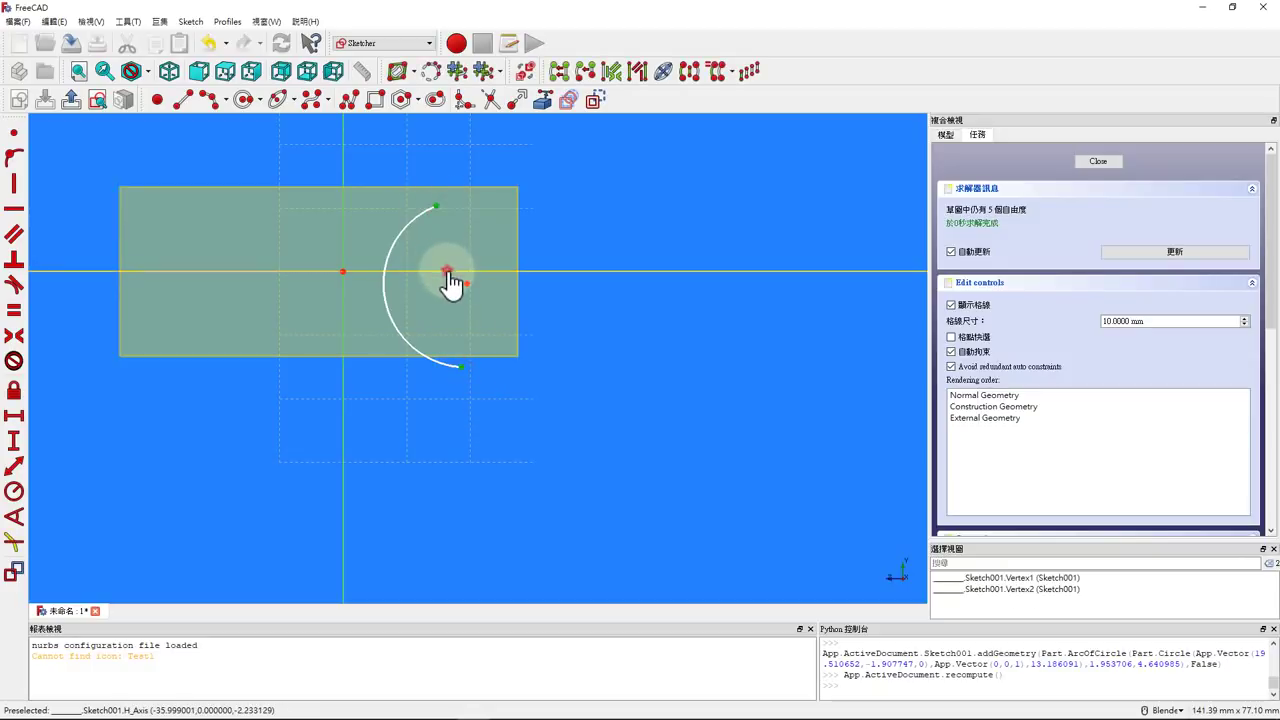
click(448, 274)
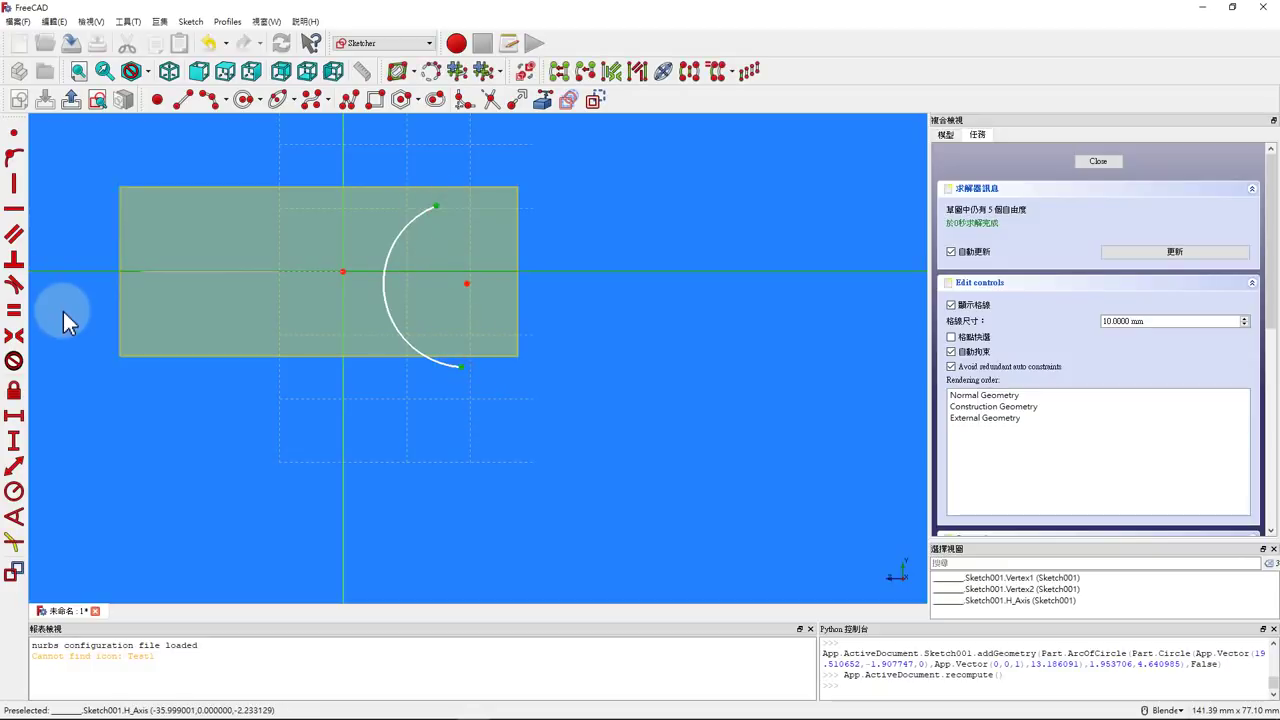
click(14, 335)
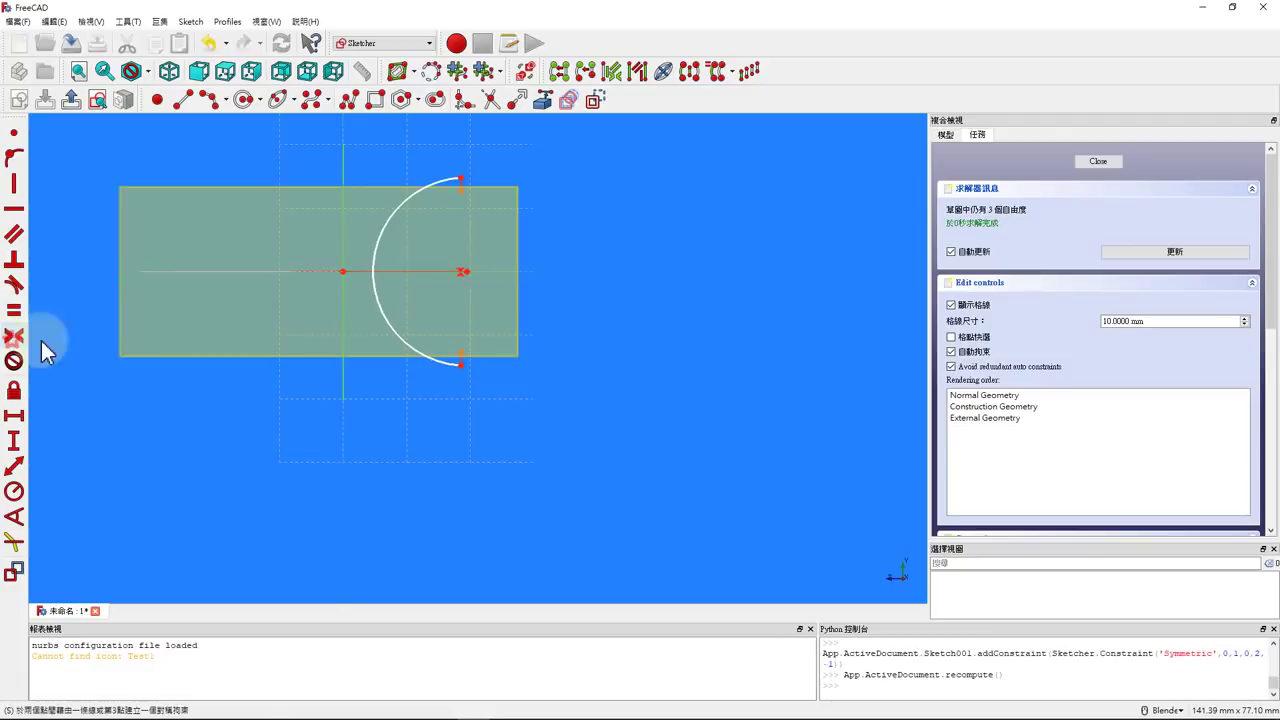
- Give the arc a 100 mm radius and drag it into place, shortening its lower end
click(443, 190)
click(14, 492)
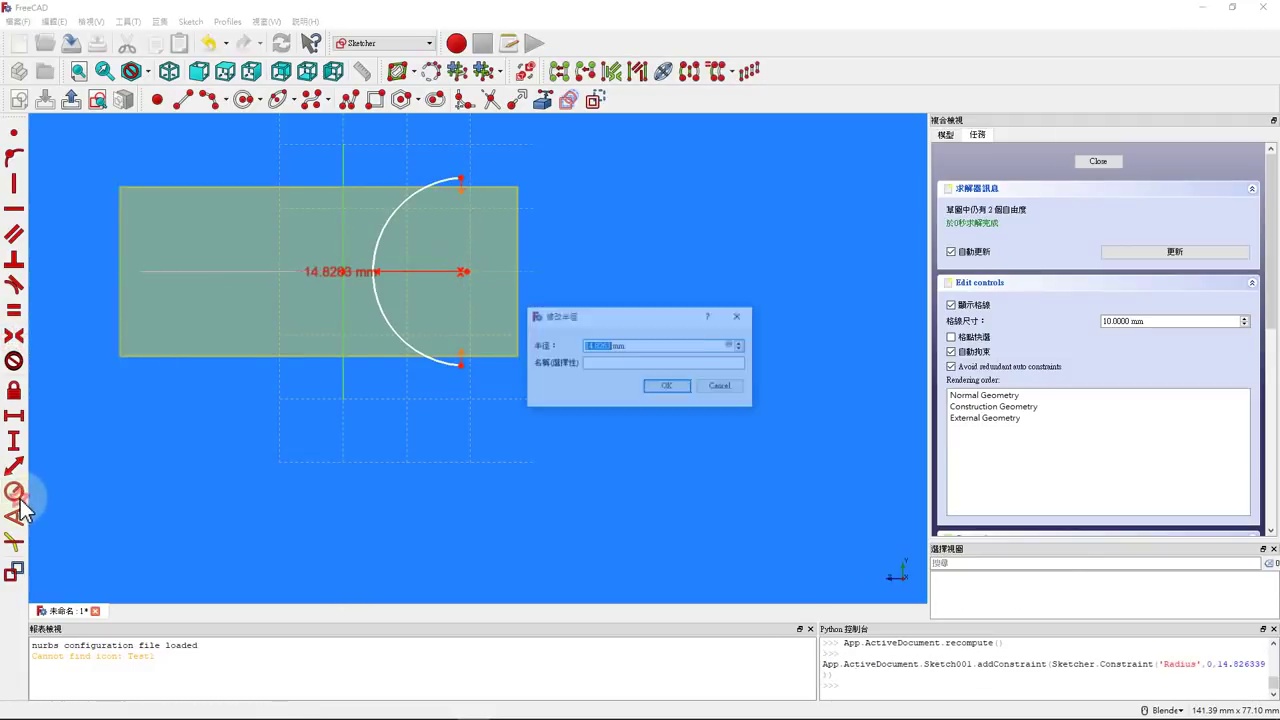
text(100)
key(Return)
scroll(401, 358, down, 3)
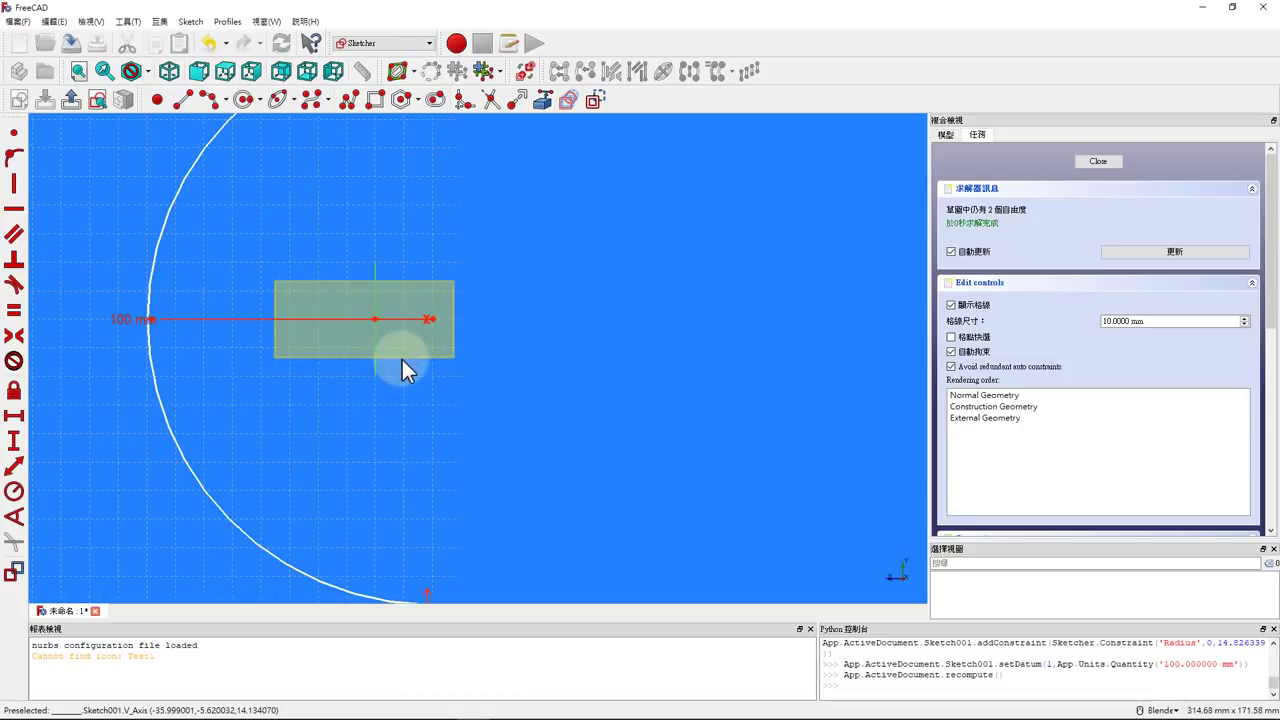
drag(157, 303, 410, 320)
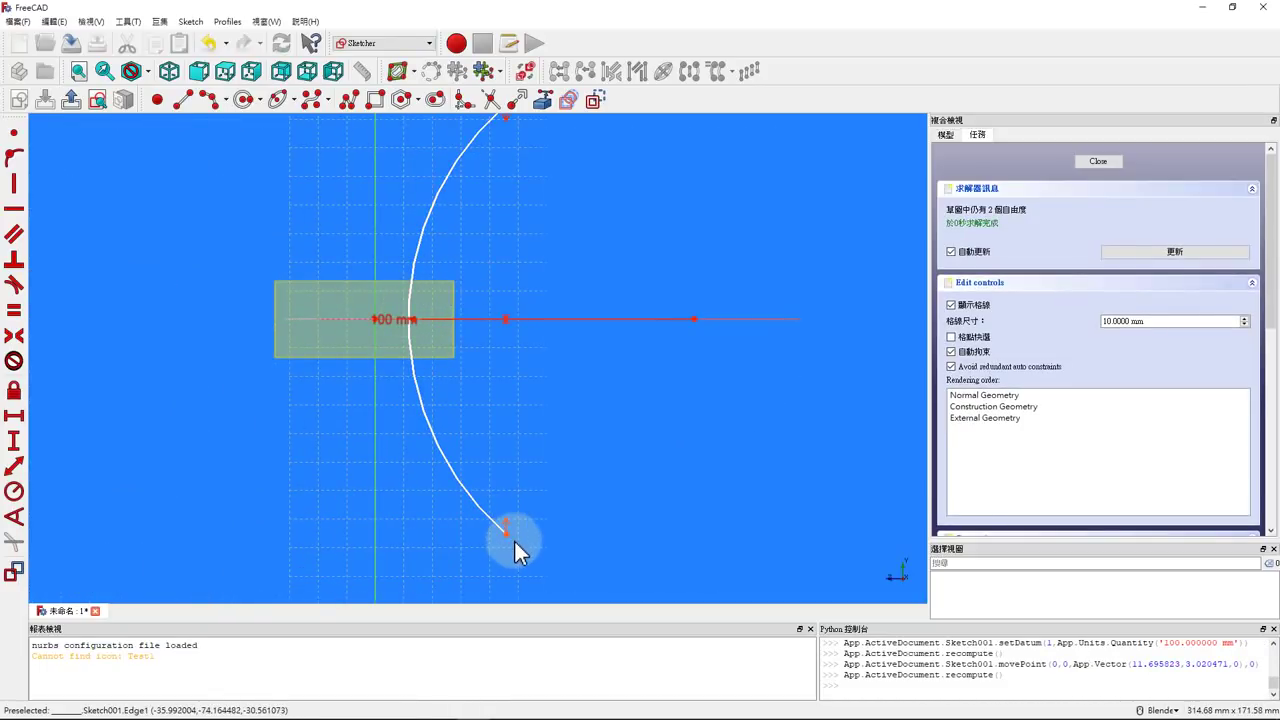
mouse_move(507, 537)
mouse_down()
mouse_move(458, 363)
mouse_move(401, 345)
mouse_up()
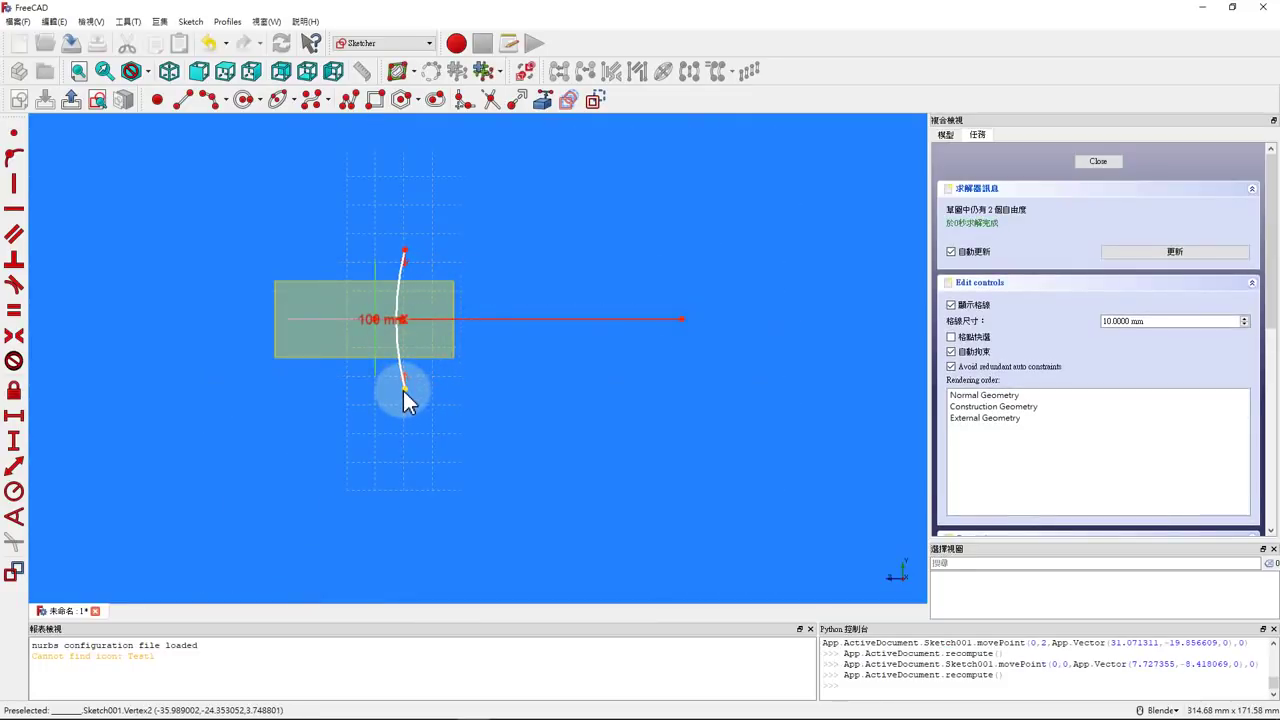
- Set a 60 mm vertical distance between the arc's endpoints and tidy the dimension labels
click(403, 391)
click(403, 251)
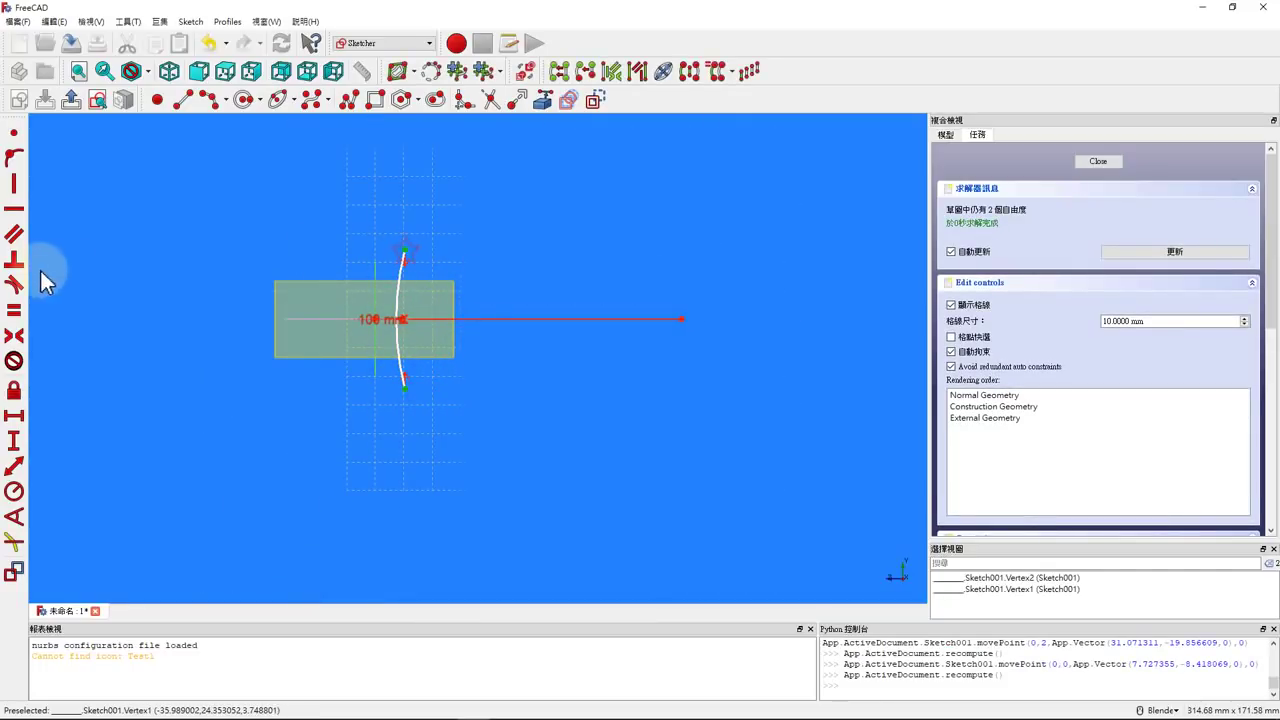
click(14, 440)
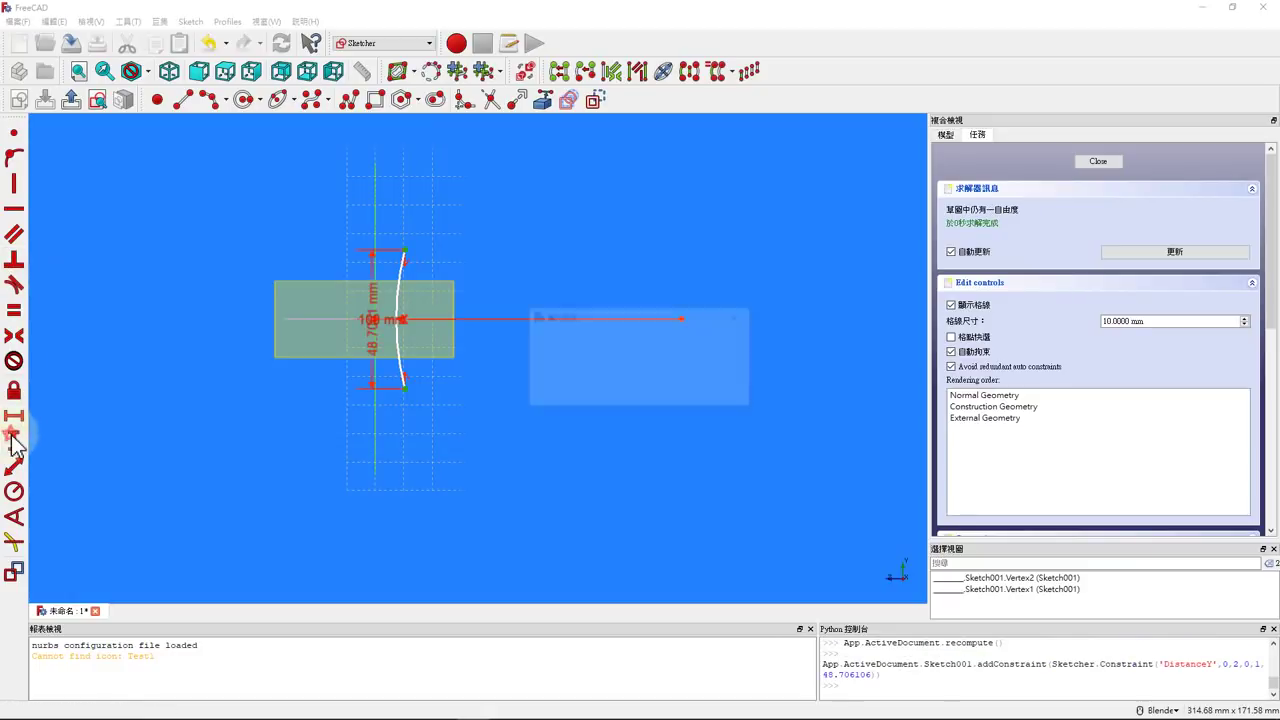
text(60mm)
key(Return)
drag(392, 327, 229, 329)
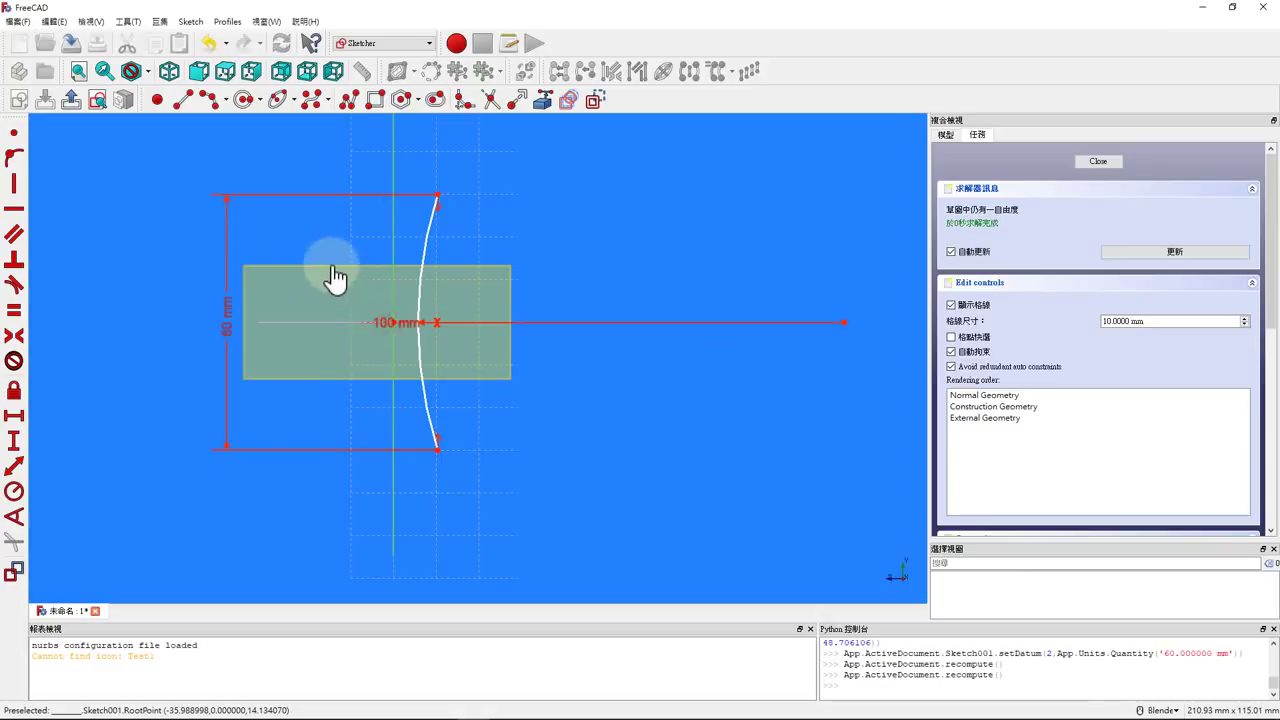
drag(404, 323, 335, 260)
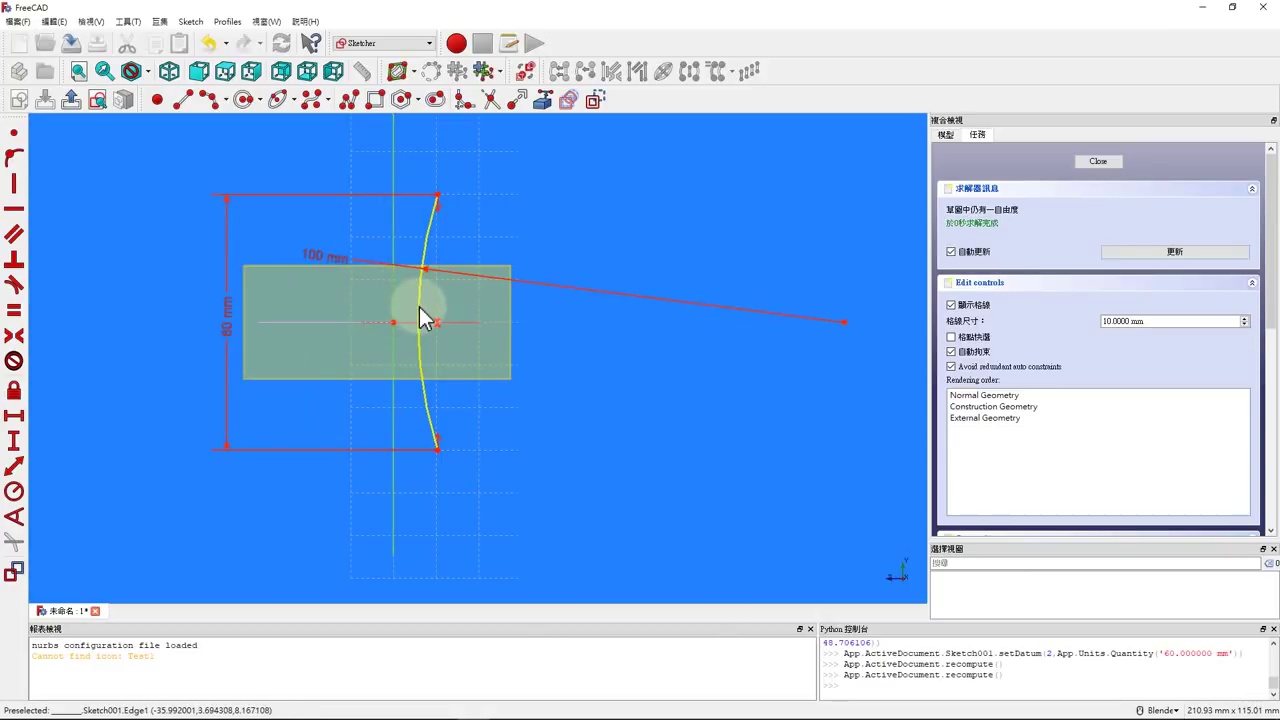
- Constrain the sketch origin onto the arc and close the sketch
click(408, 318)
click(394, 323)
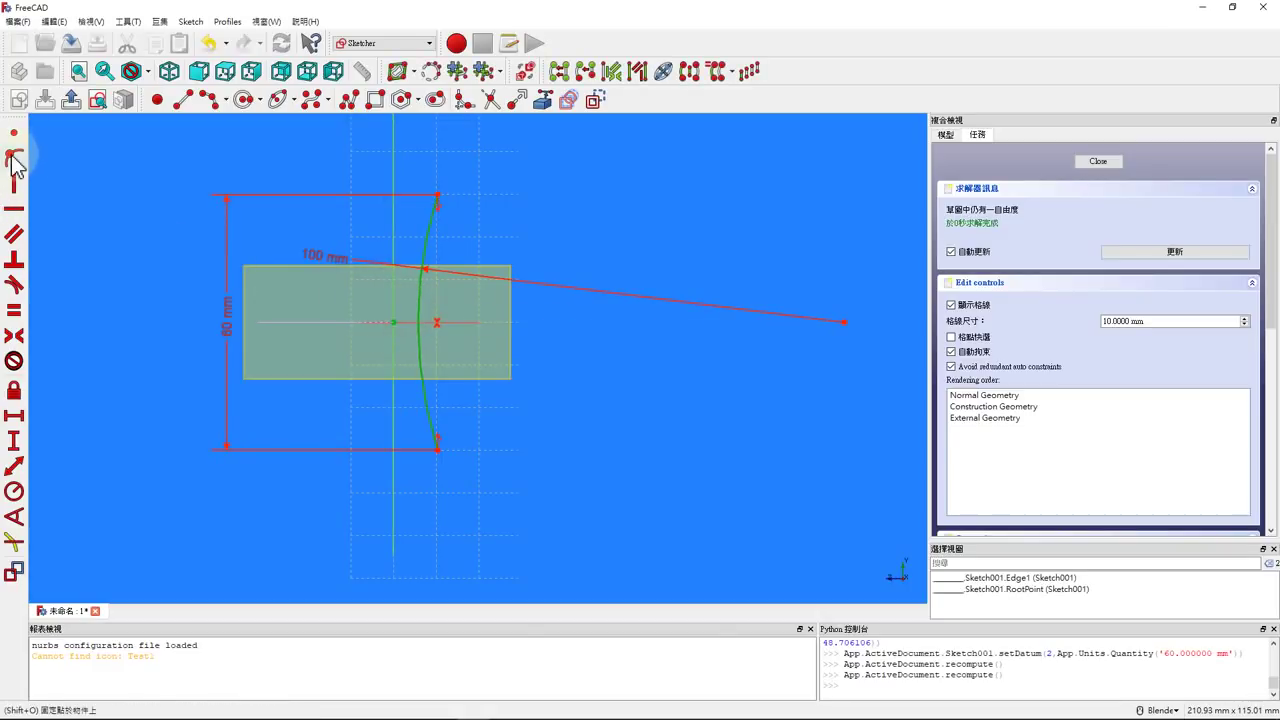
click(13, 157)
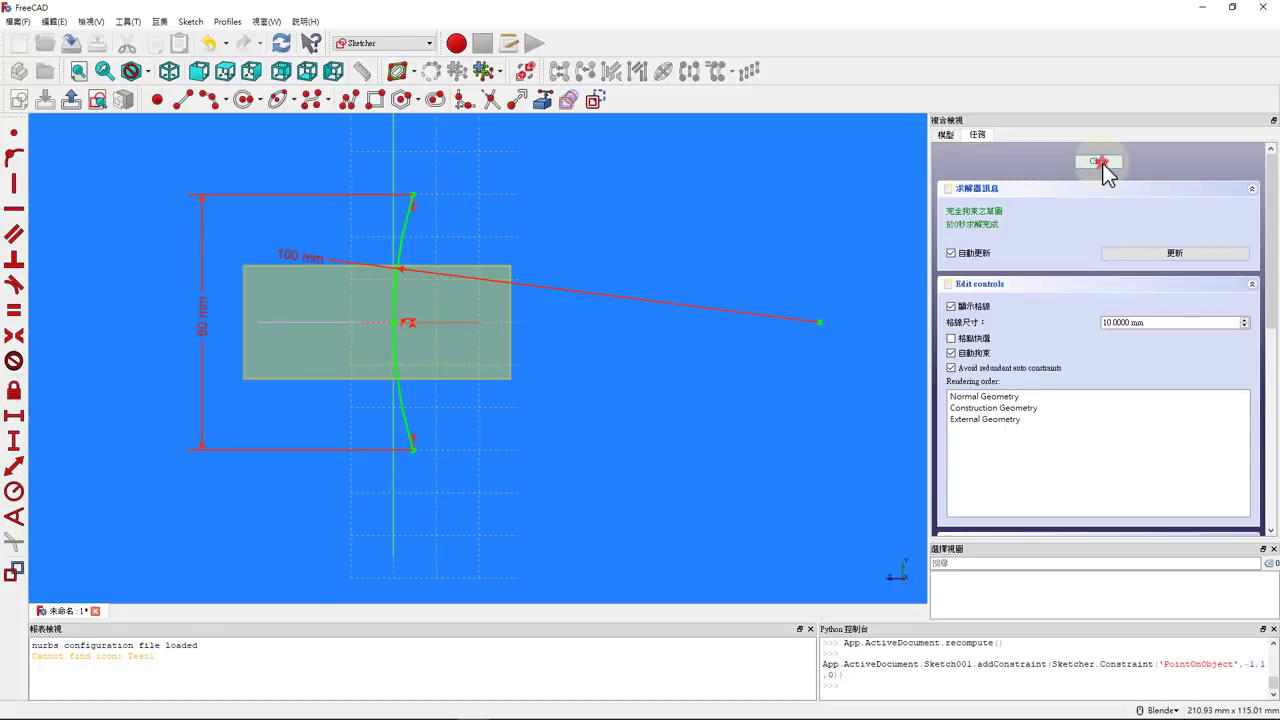
click(1099, 162)
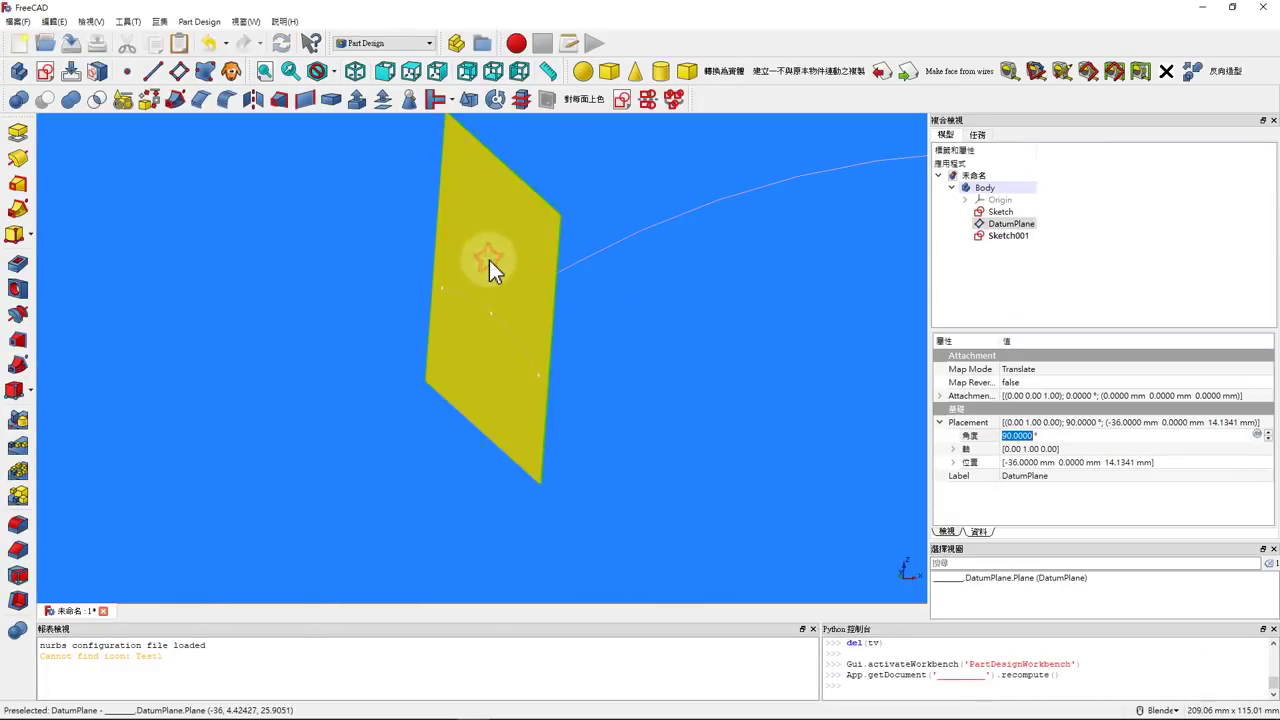
- Hide the datum plane and sweep the Sketch001 arc along the Sketch's long curved edge
key(space)
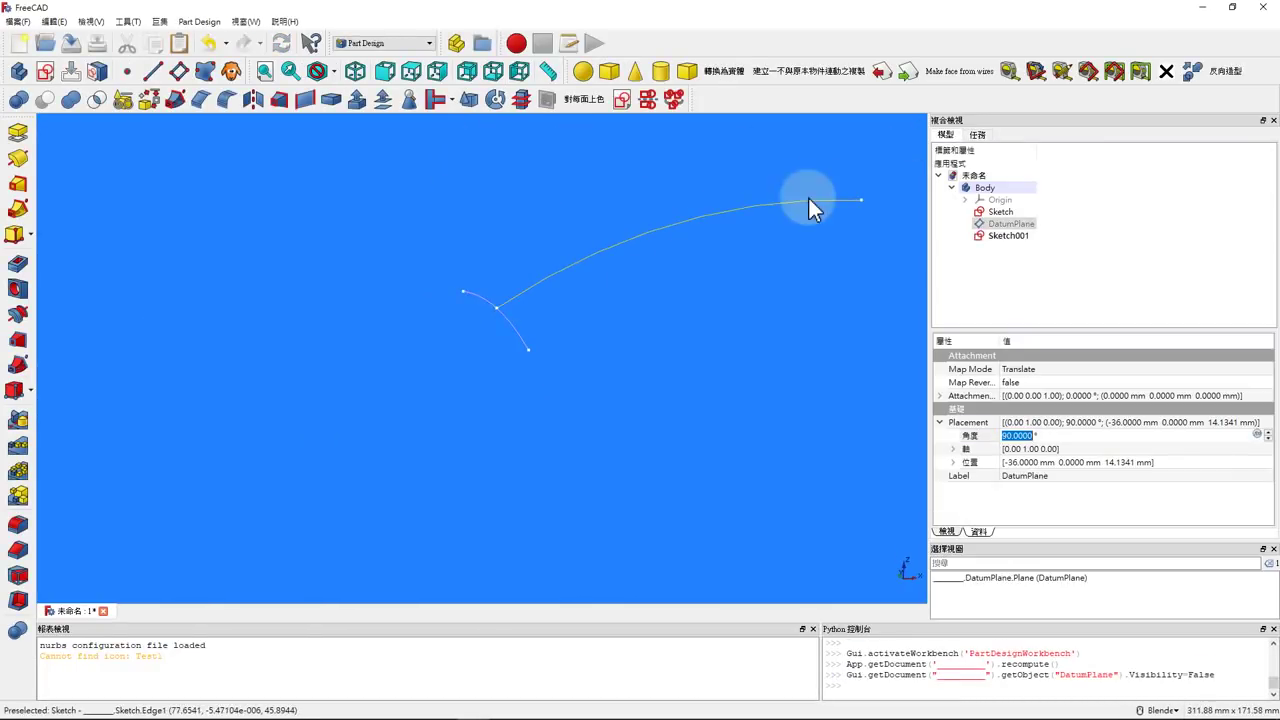
click(179, 103)
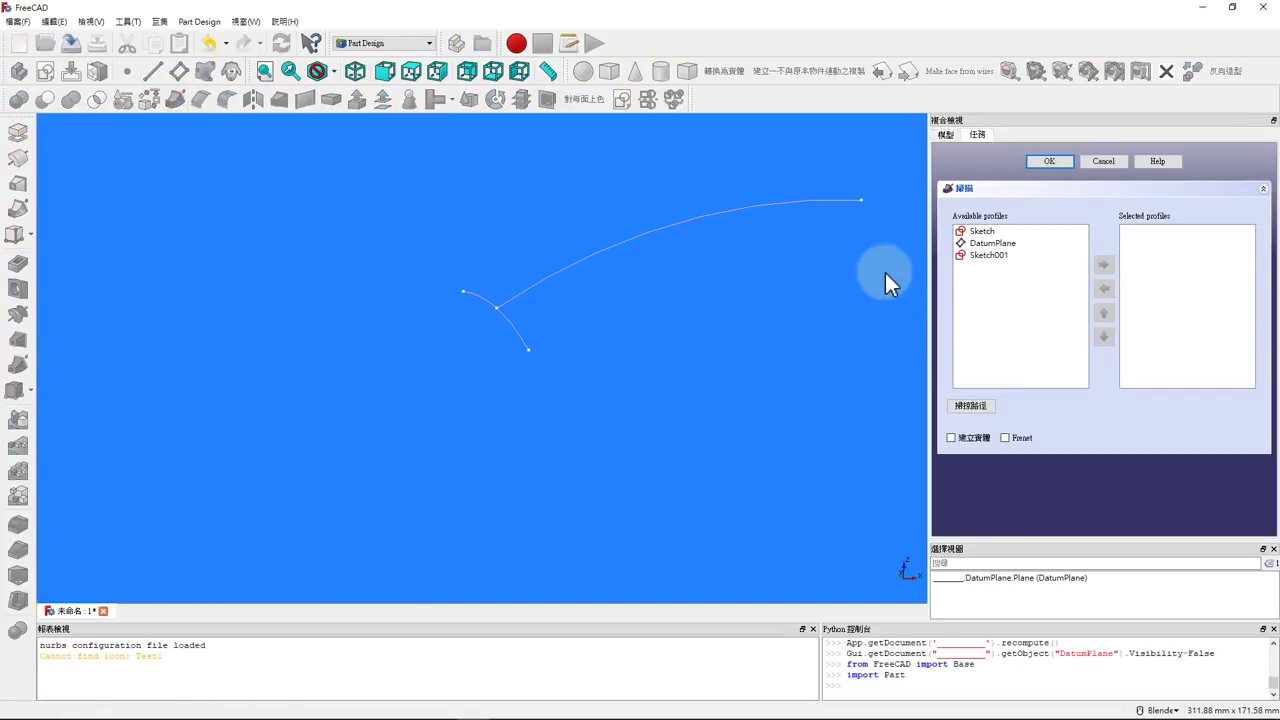
click(995, 255)
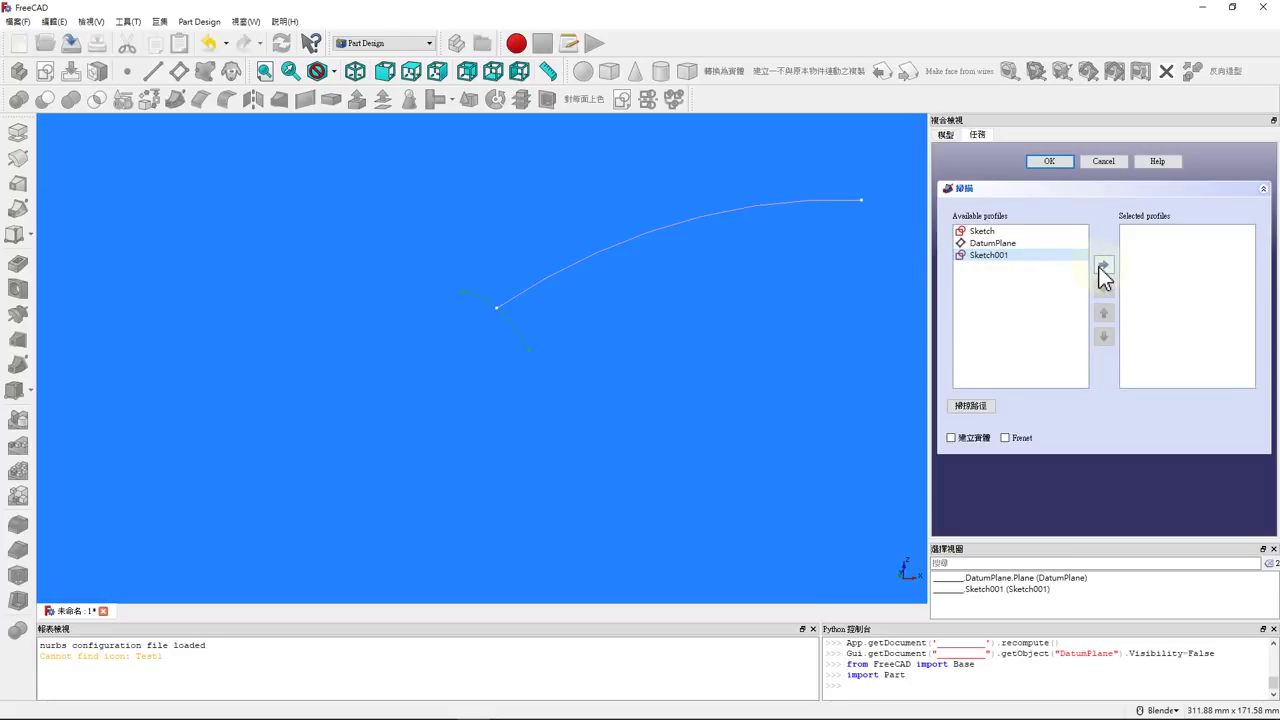
click(1103, 265)
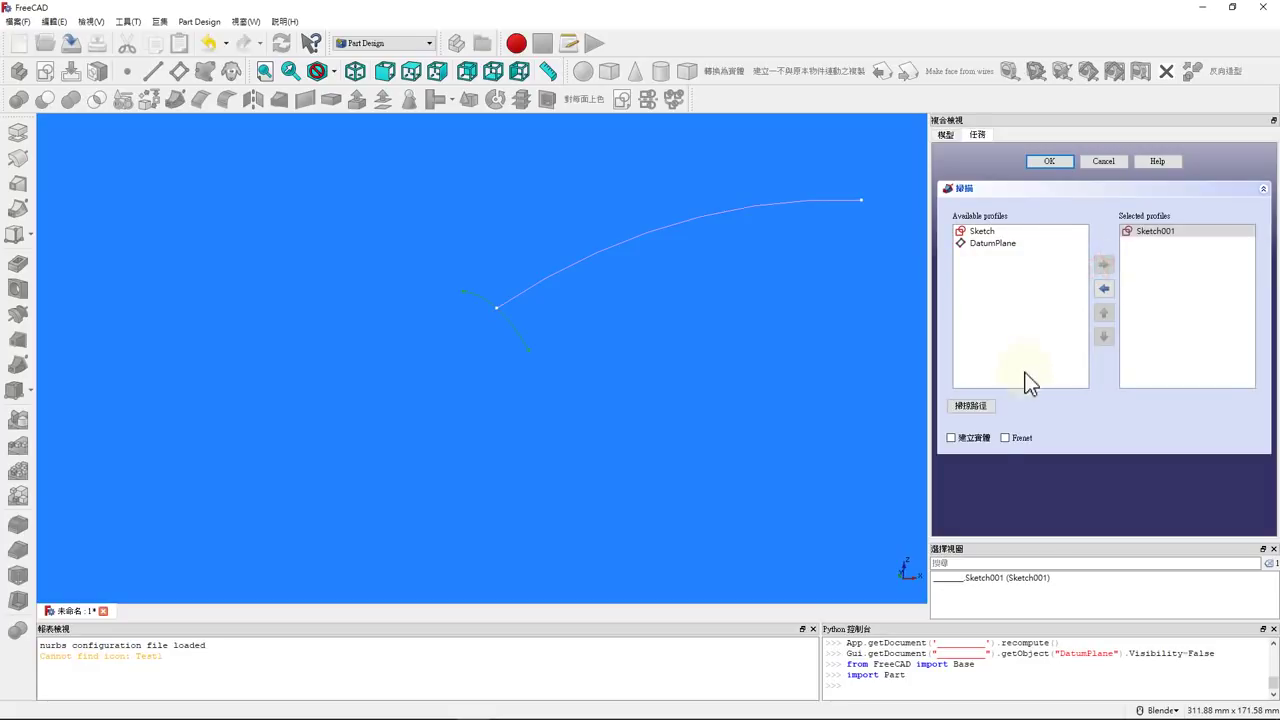
click(975, 408)
click(629, 248)
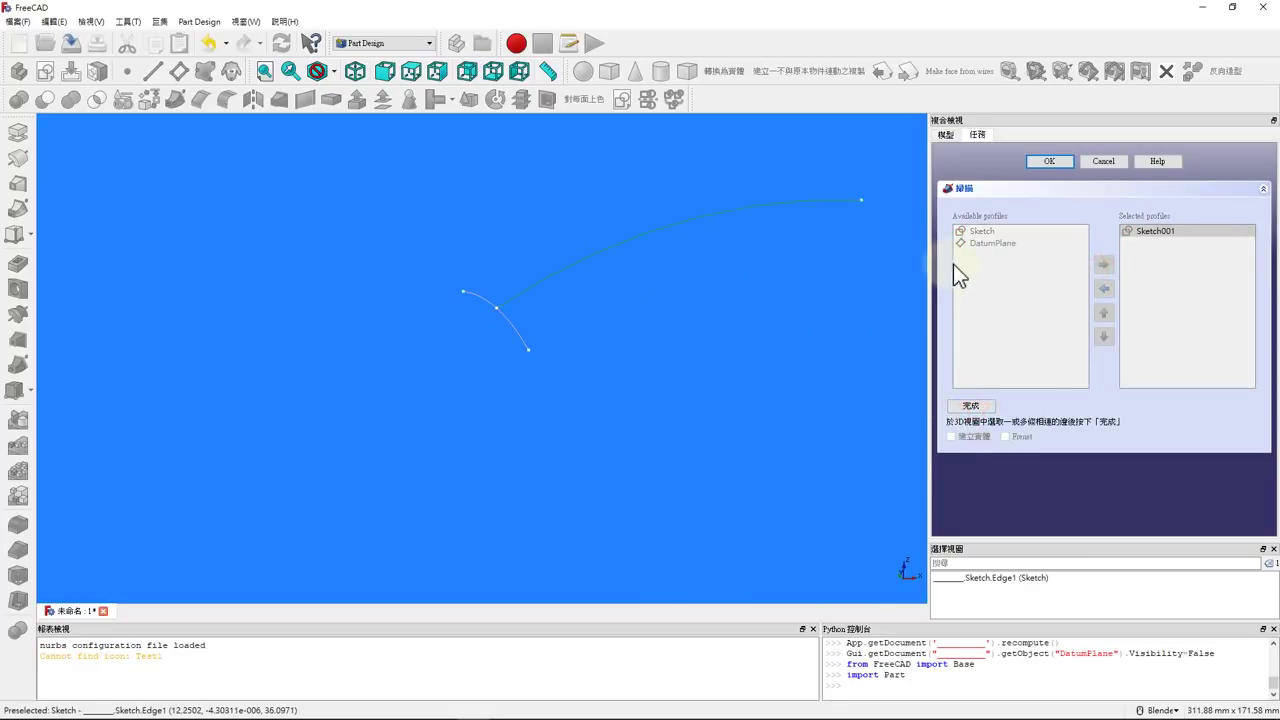
click(989, 406)
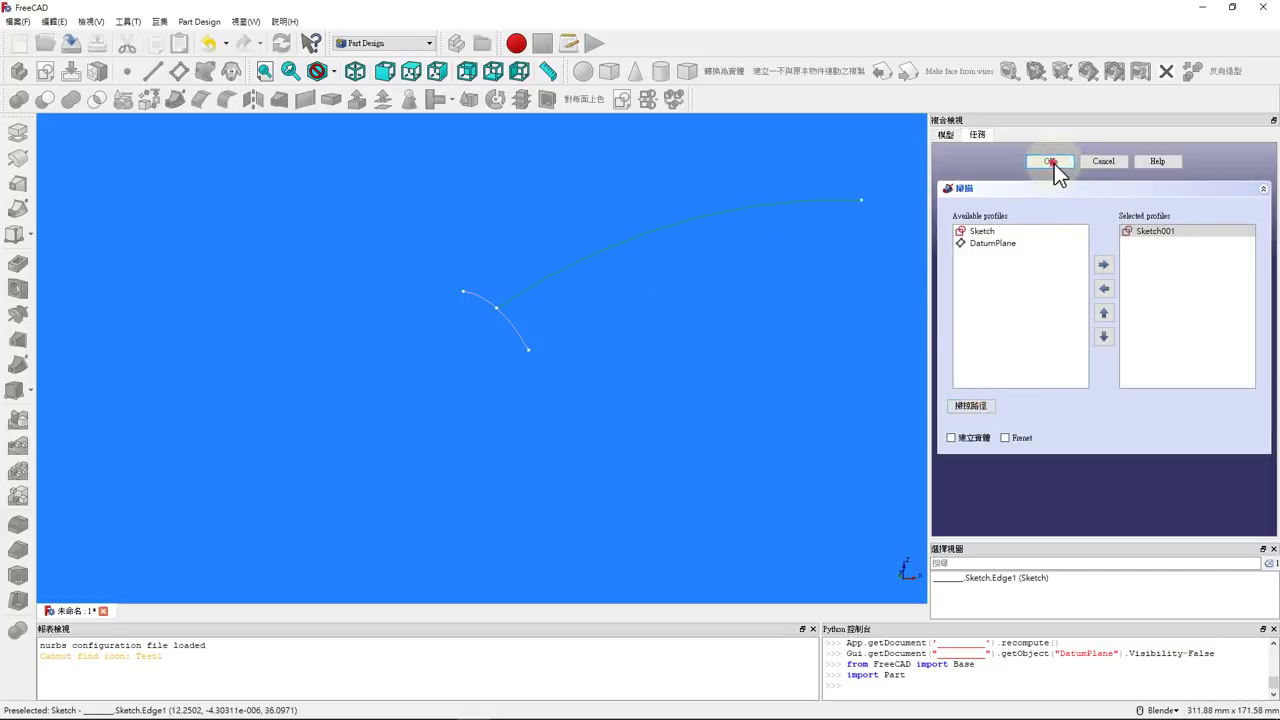
click(1053, 163)
middle_drag(646, 354, 666, 346)
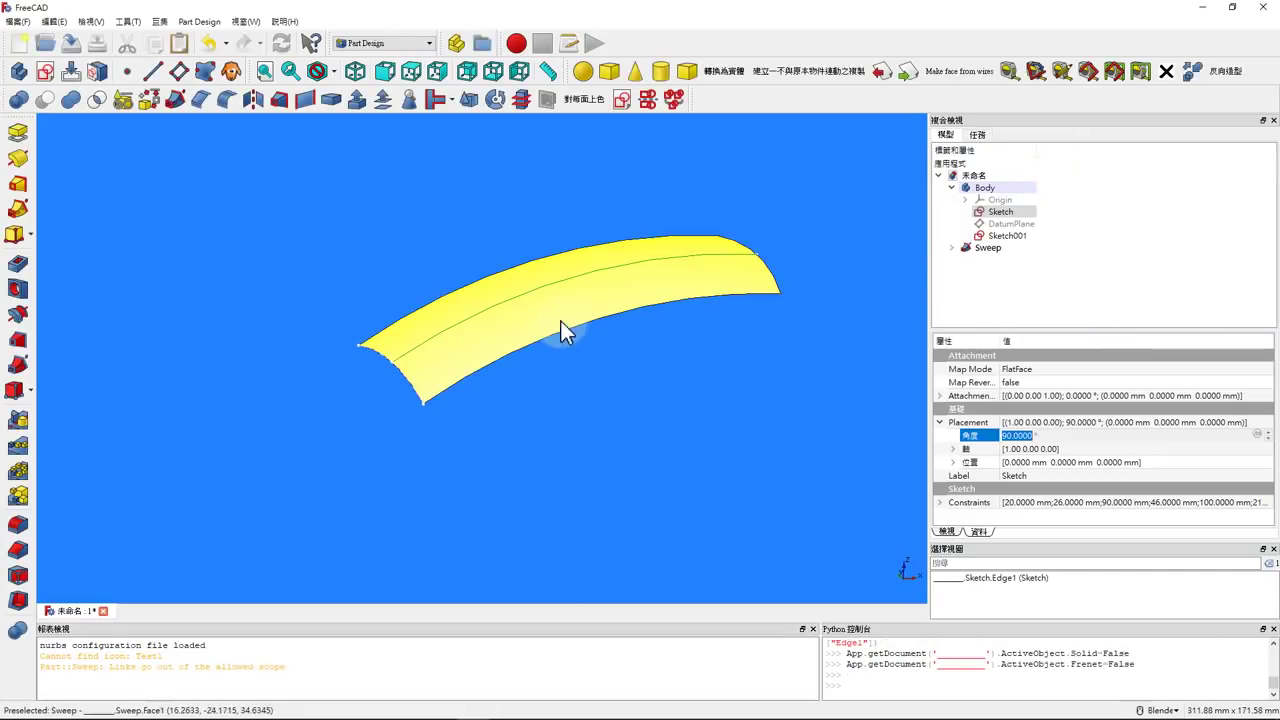
click(987, 248)
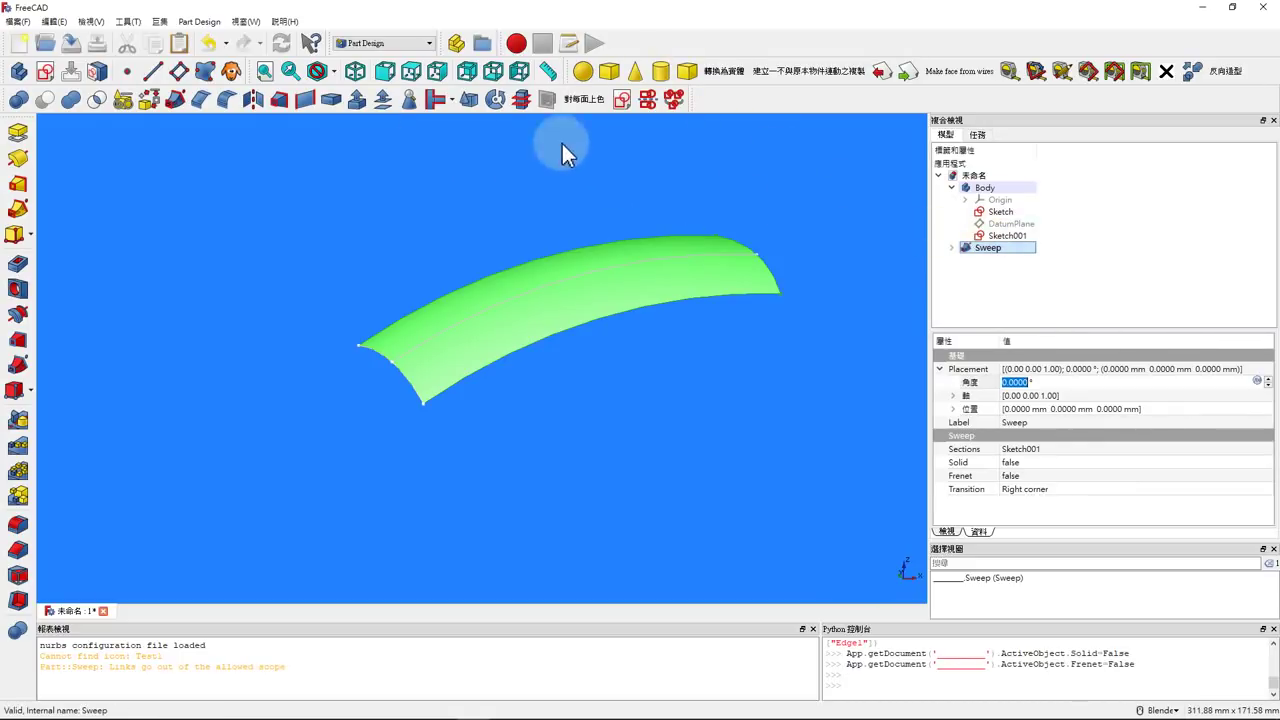
- Offset the Sweep surface by 6 mm with Intersection, Self-intersection and Fill enabled
click(383, 107)
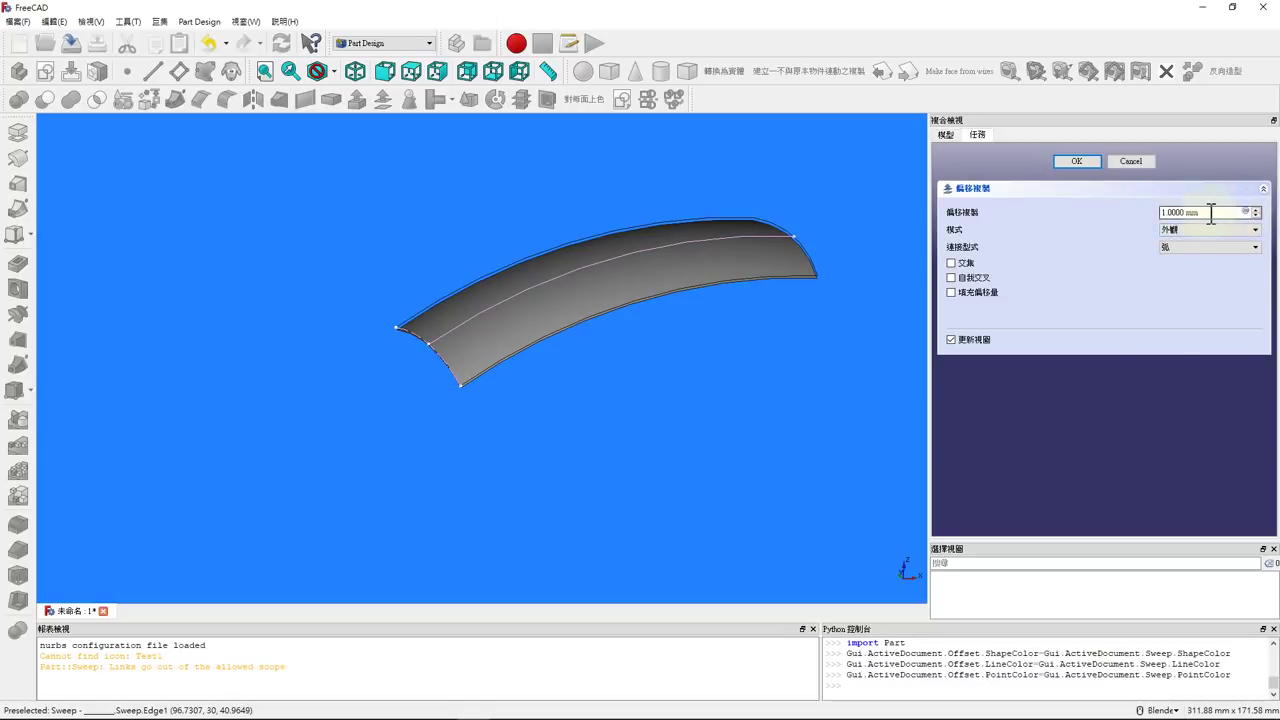
text(6)
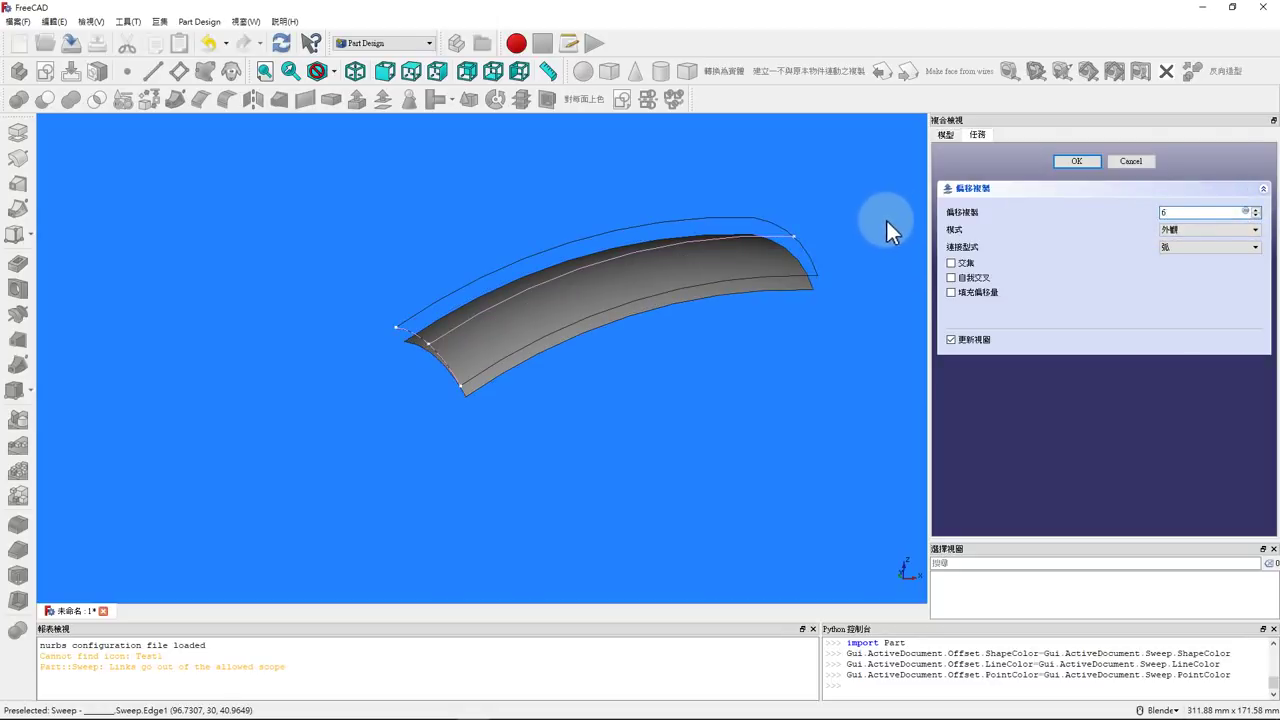
click(971, 293)
click(966, 277)
click(962, 262)
click(1092, 162)
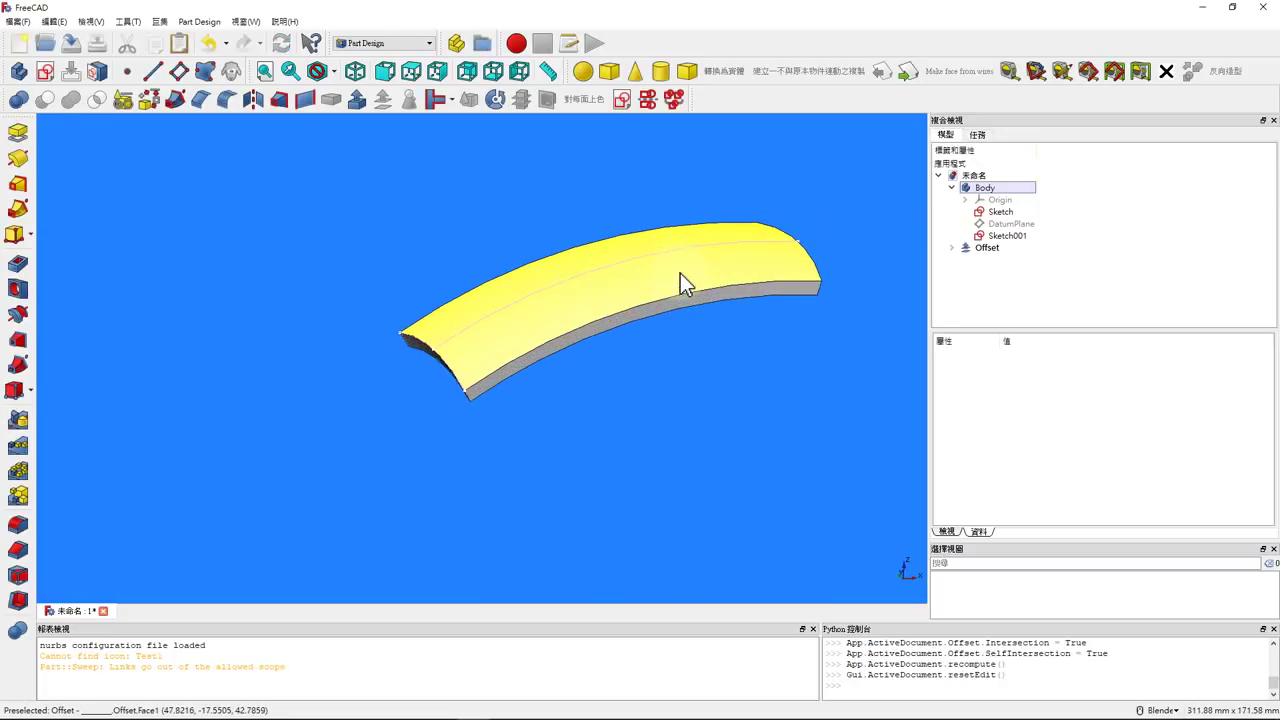
- Hide the Sweep, the Offset and the Body so the 3D view is empty
click(953, 188)
click(988, 200)
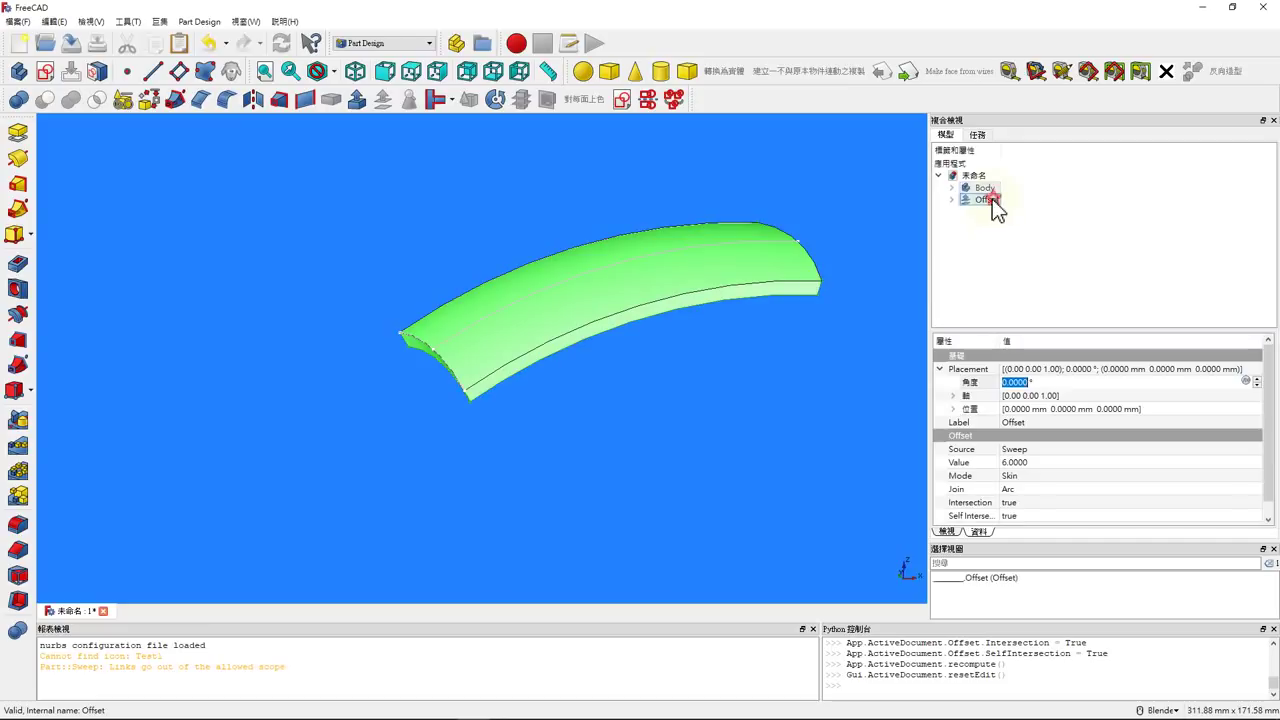
click(983, 187)
click(986, 199)
click(982, 188)
click(986, 199)
click(984, 189)
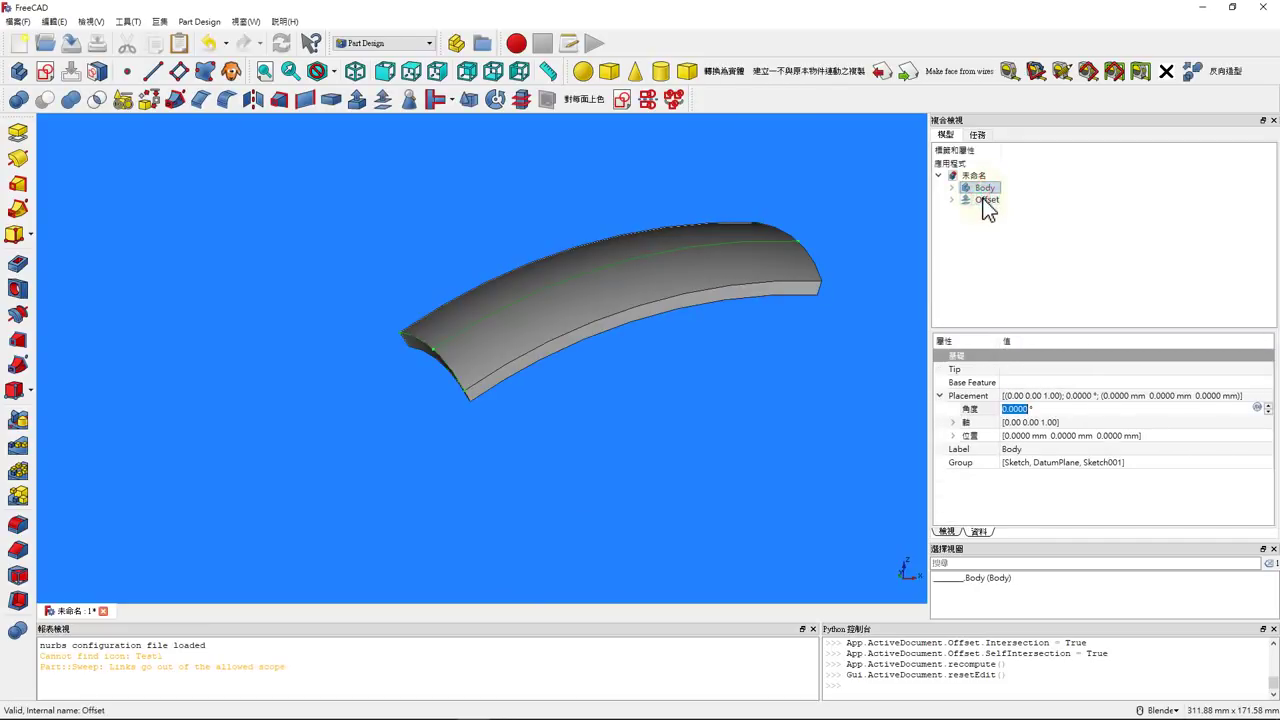
click(986, 200)
click(990, 212)
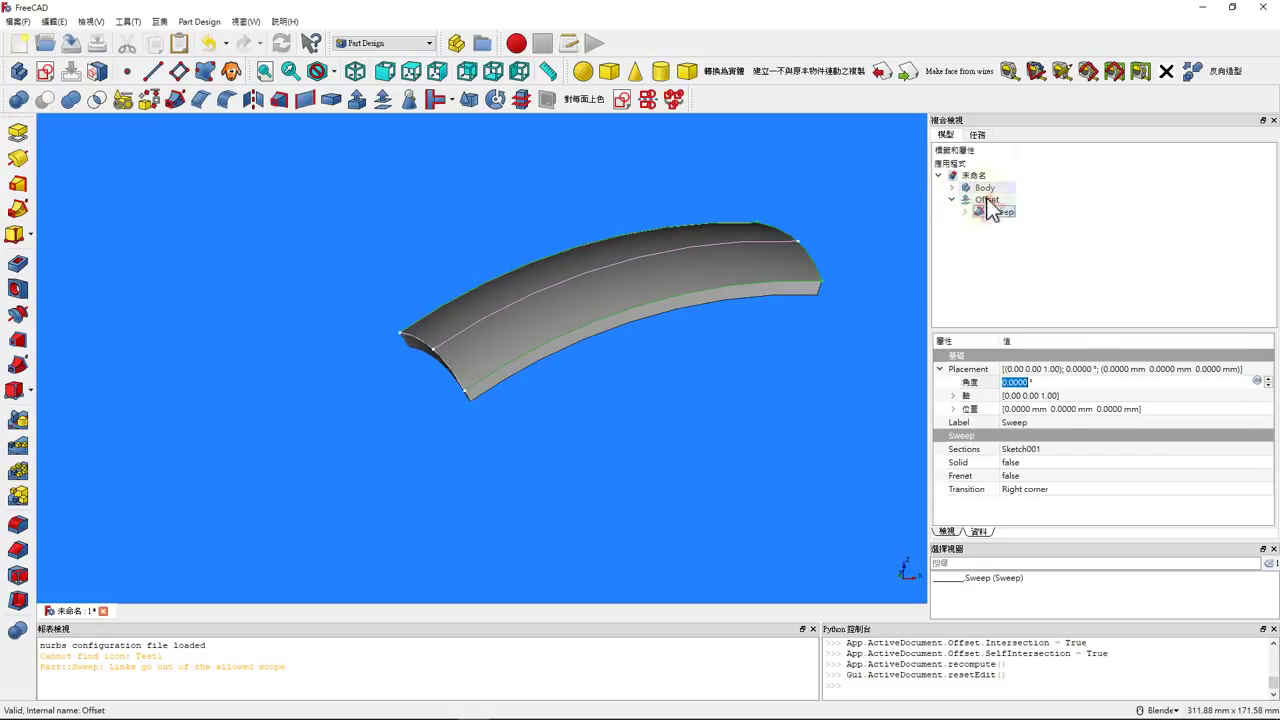
key(space)
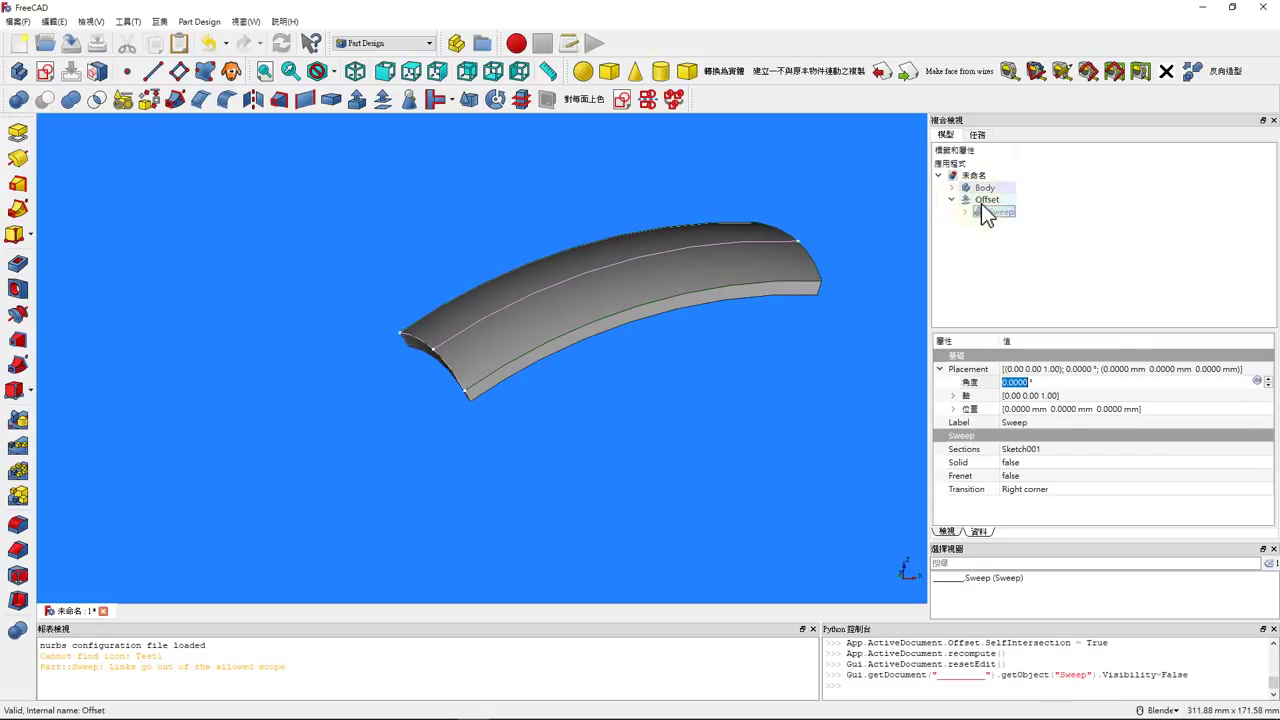
click(981, 203)
key(space)
click(958, 192)
key(space)
- Create a new empty body, Body001
click(951, 188)
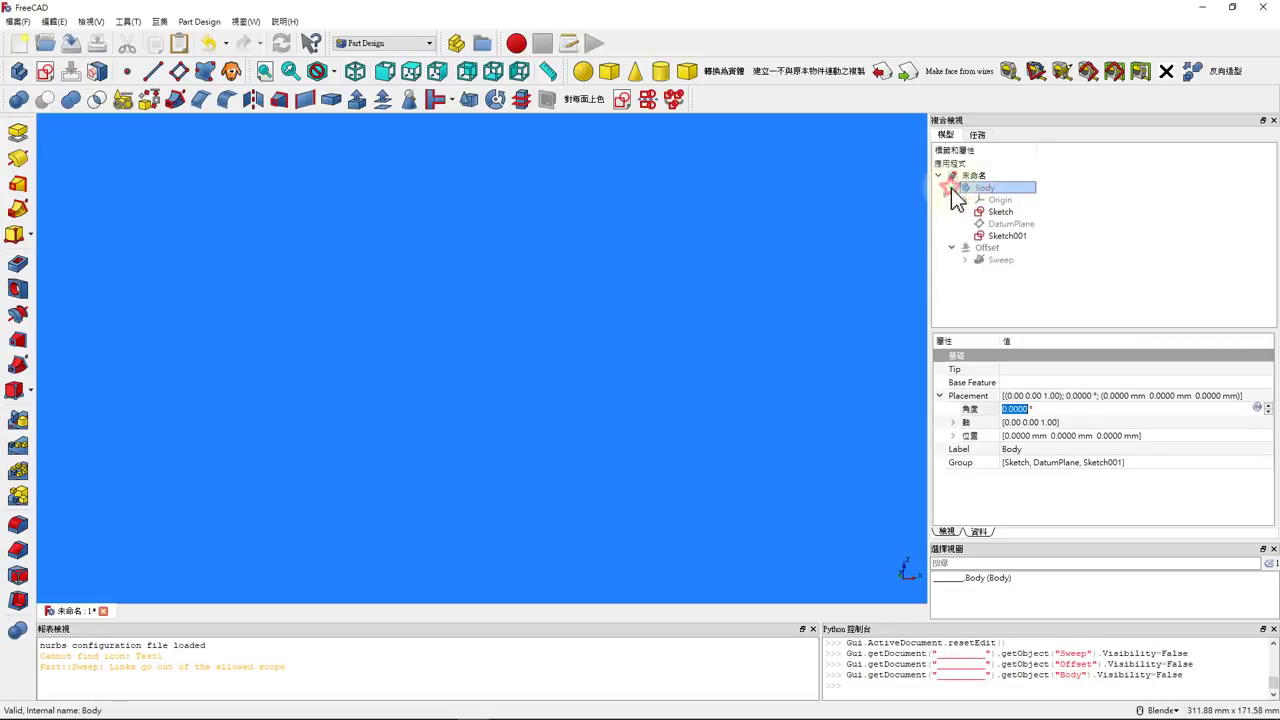
click(953, 189)
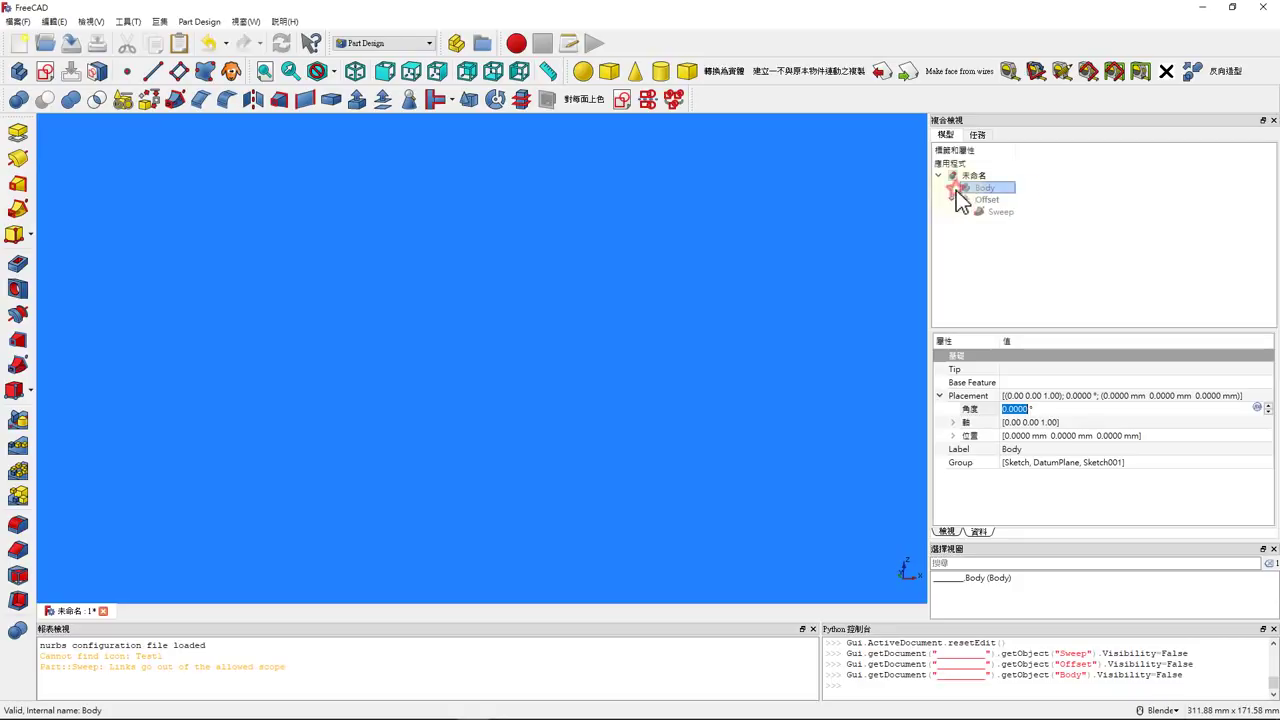
click(18, 71)
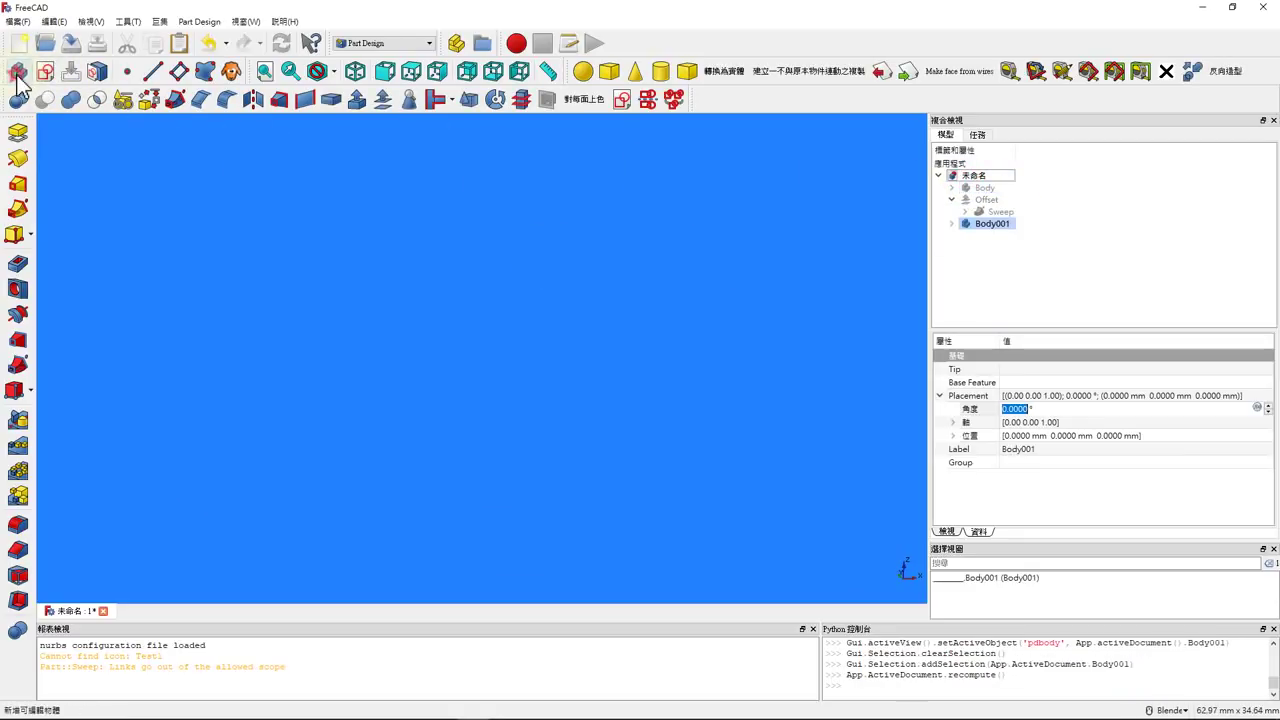
- Open and close the original curved Sketch to inspect it
click(953, 189)
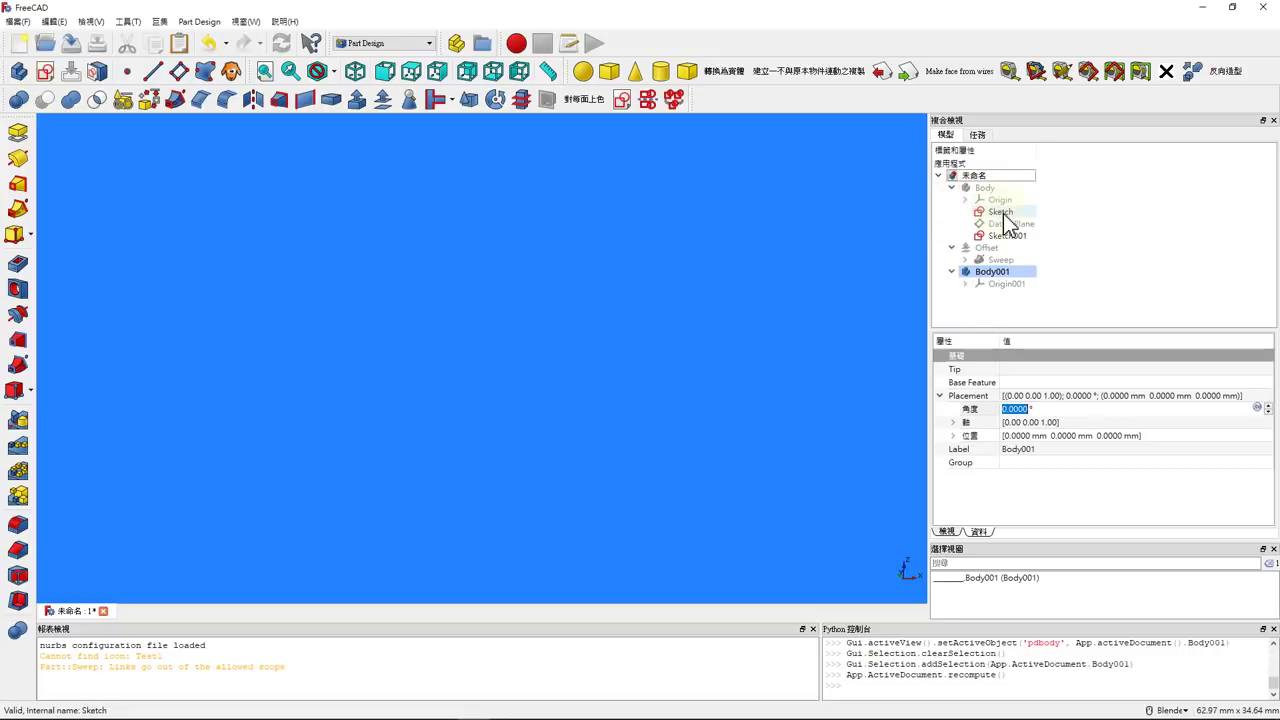
double_click(1003, 213)
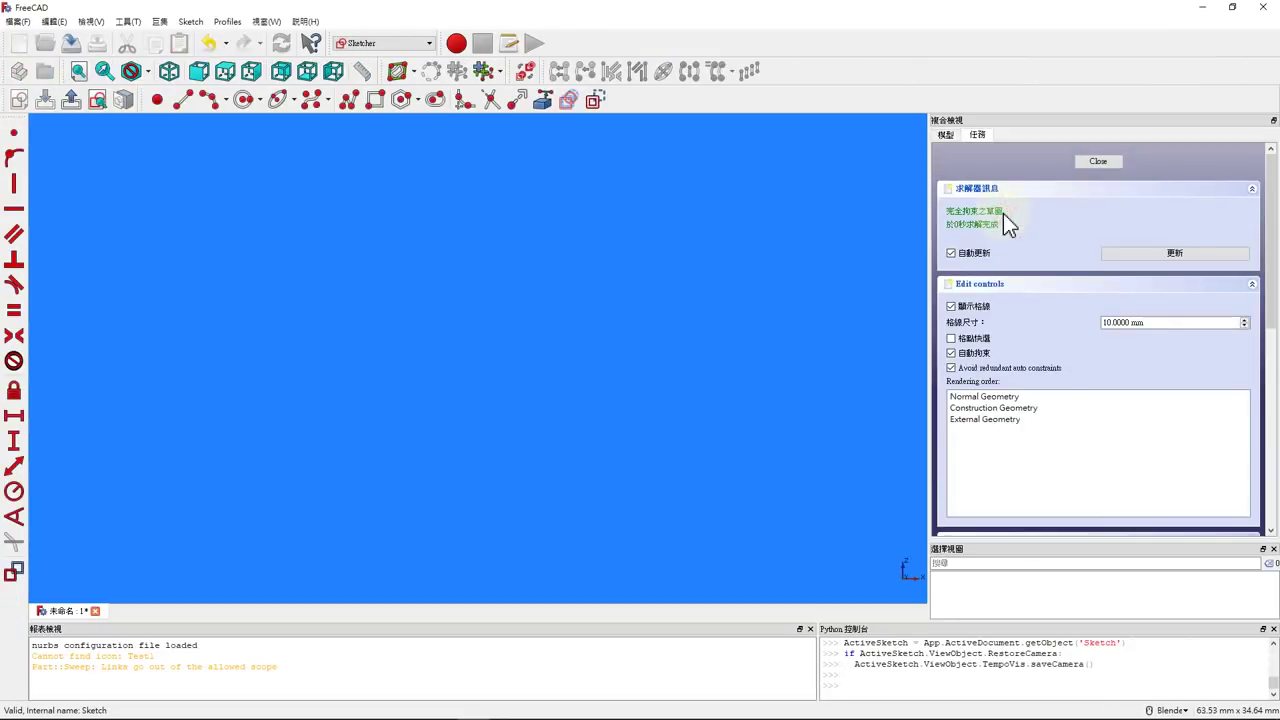
click(1100, 163)
click(987, 189)
double_click(1001, 211)
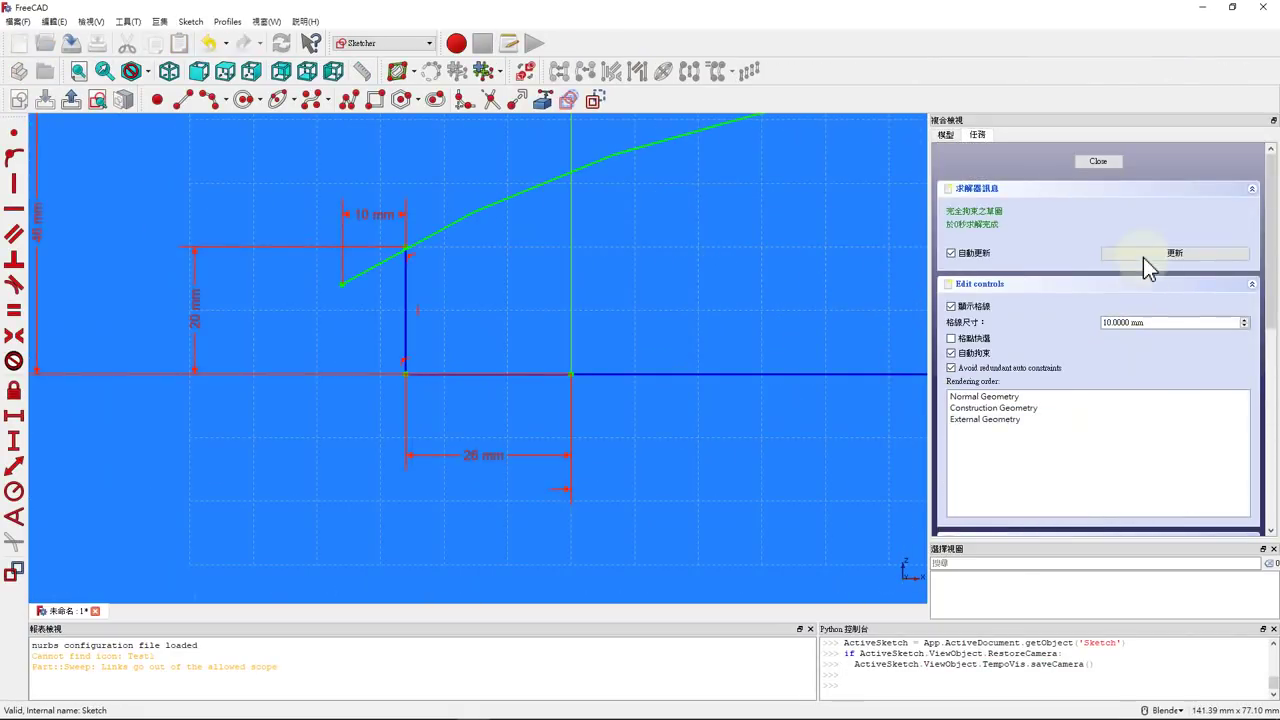
click(1095, 161)
scroll(584, 346, up, 4)
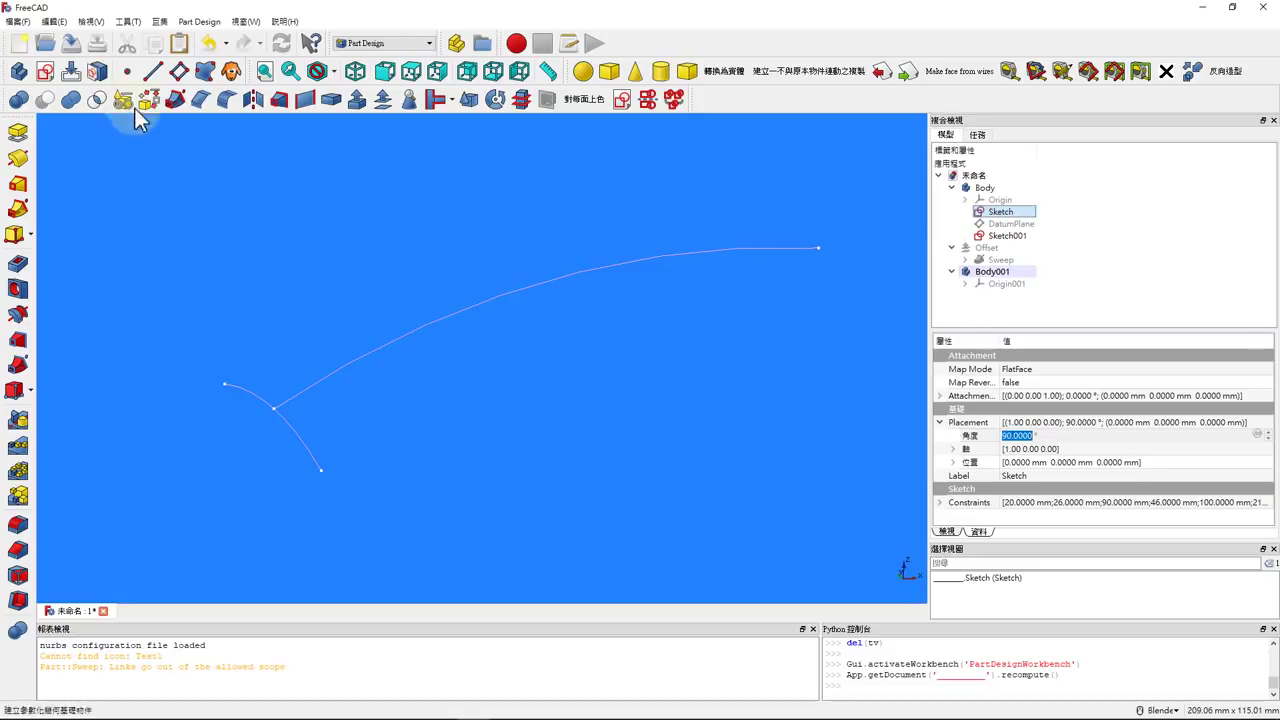
- Copy the Sketch and paste it as Sketch002 with Body001 selected
click(53, 21)
click(76, 88)
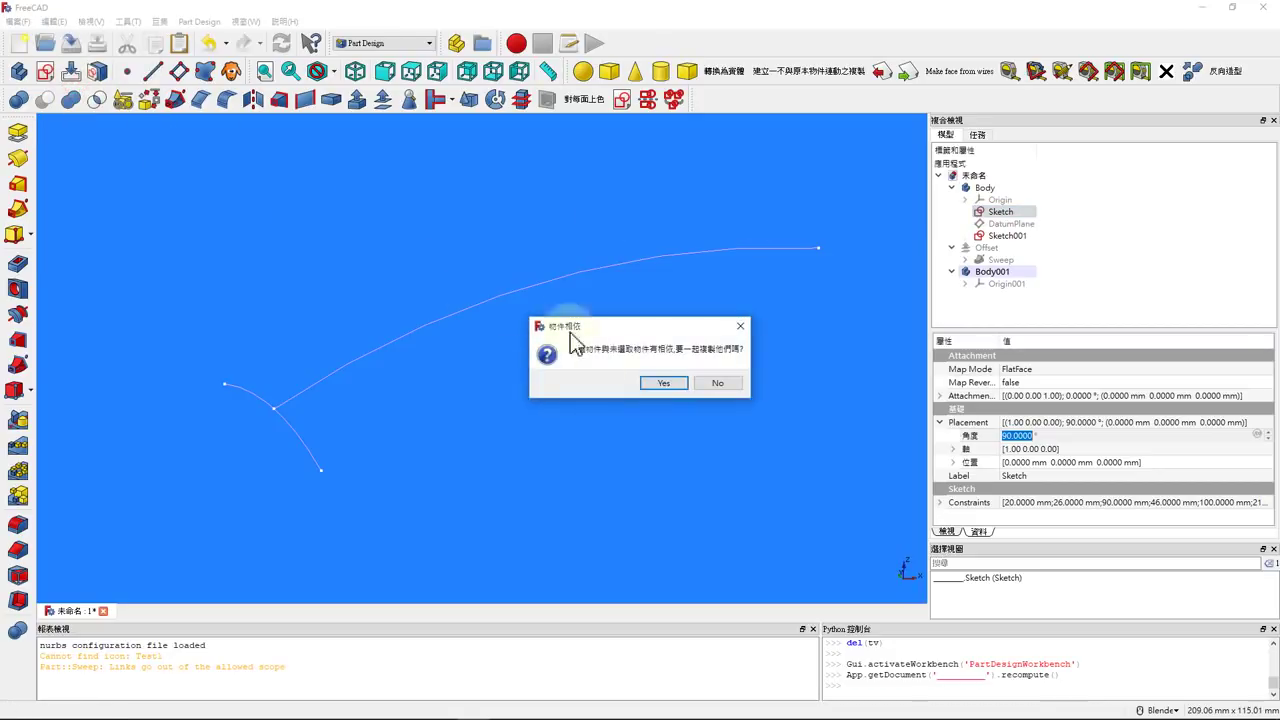
click(717, 380)
click(1008, 274)
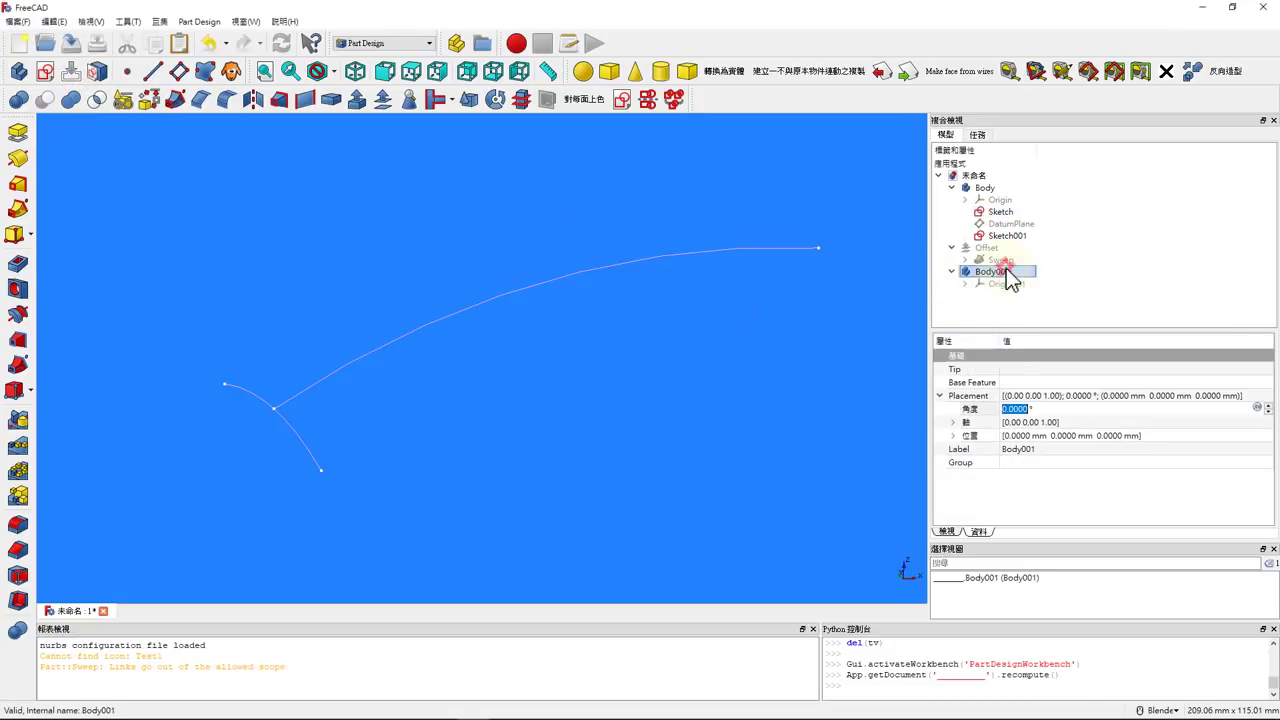
click(55, 21)
click(105, 99)
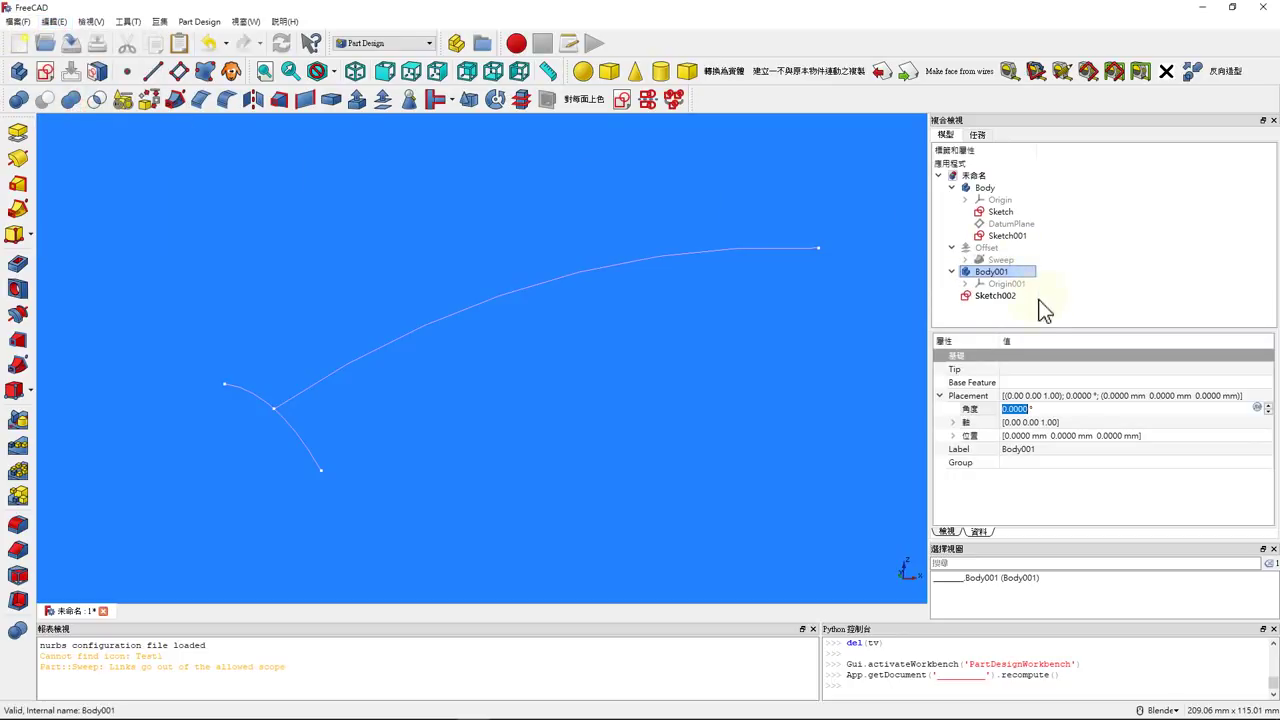
- Make Body001 active, move Sketch002 into it, and hide Sketch001
double_click(950, 274)
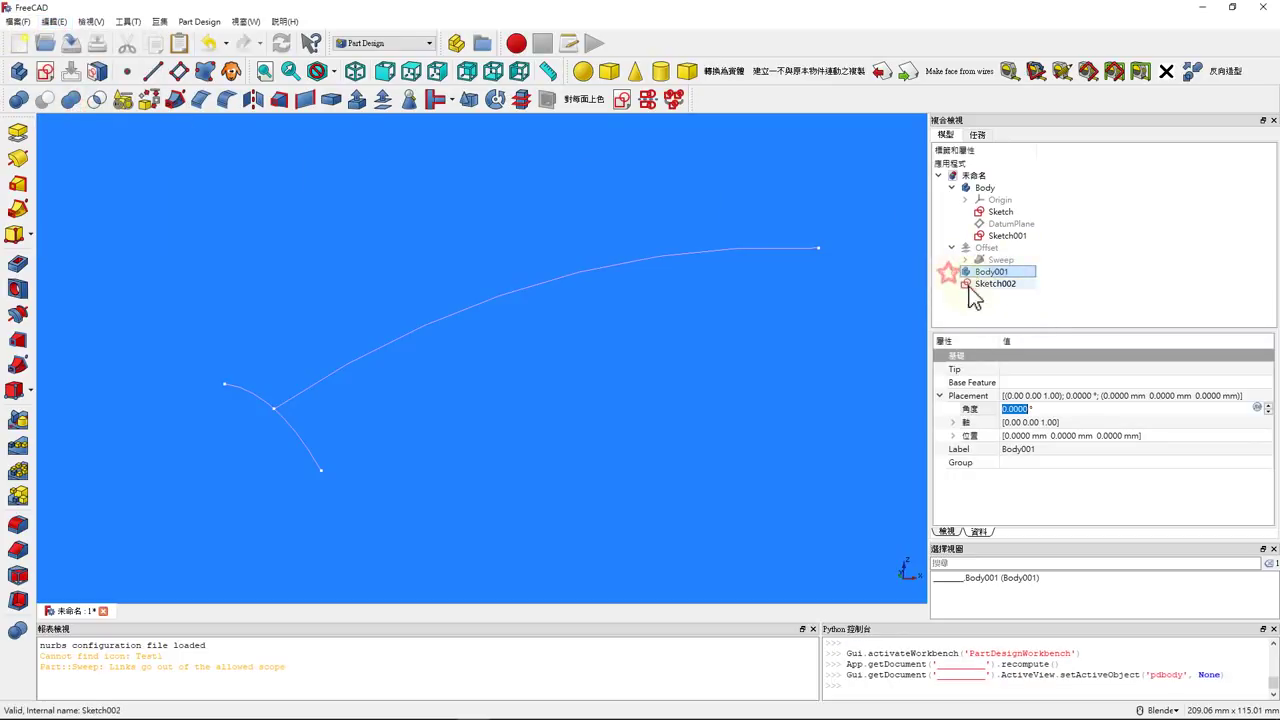
click(997, 296)
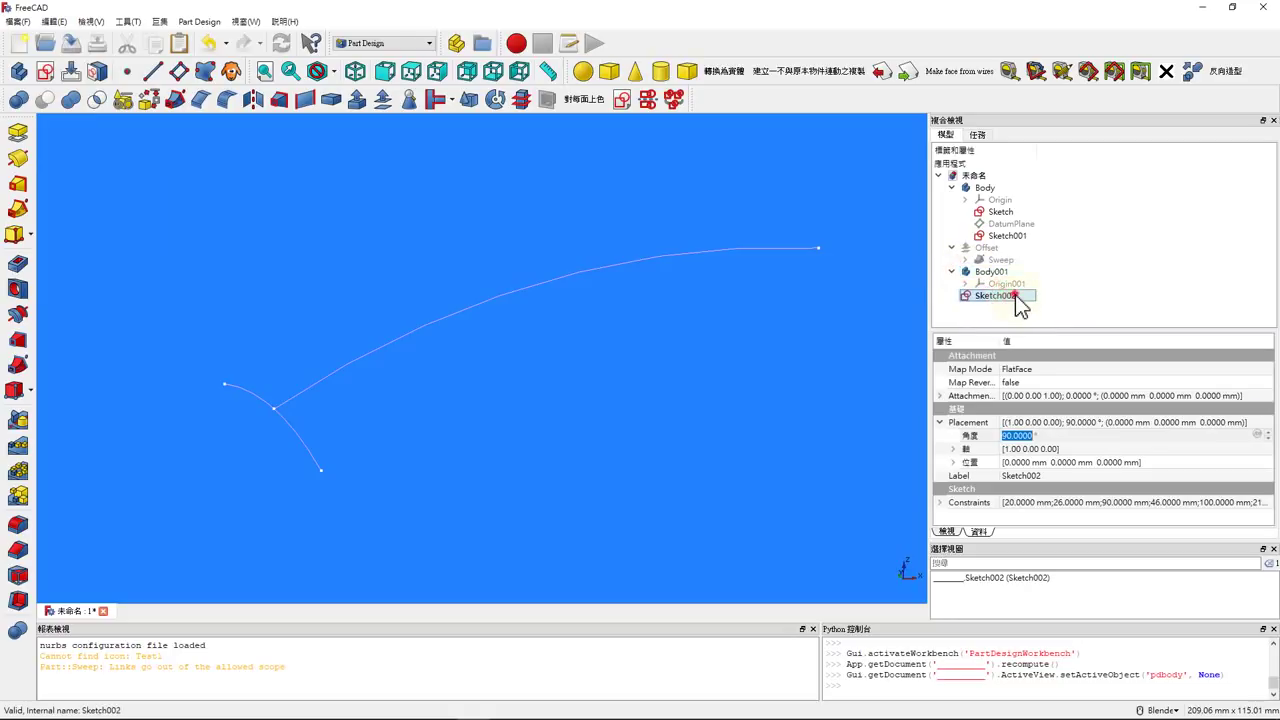
drag(1020, 305, 1003, 272)
click(1001, 212)
key(space)
- Open Sketch002 for editing and zoom in on its curve
double_click(1000, 296)
scroll(565, 311, down, 5)
scroll(577, 317, up, 3)
scroll(408, 294, down, 1)
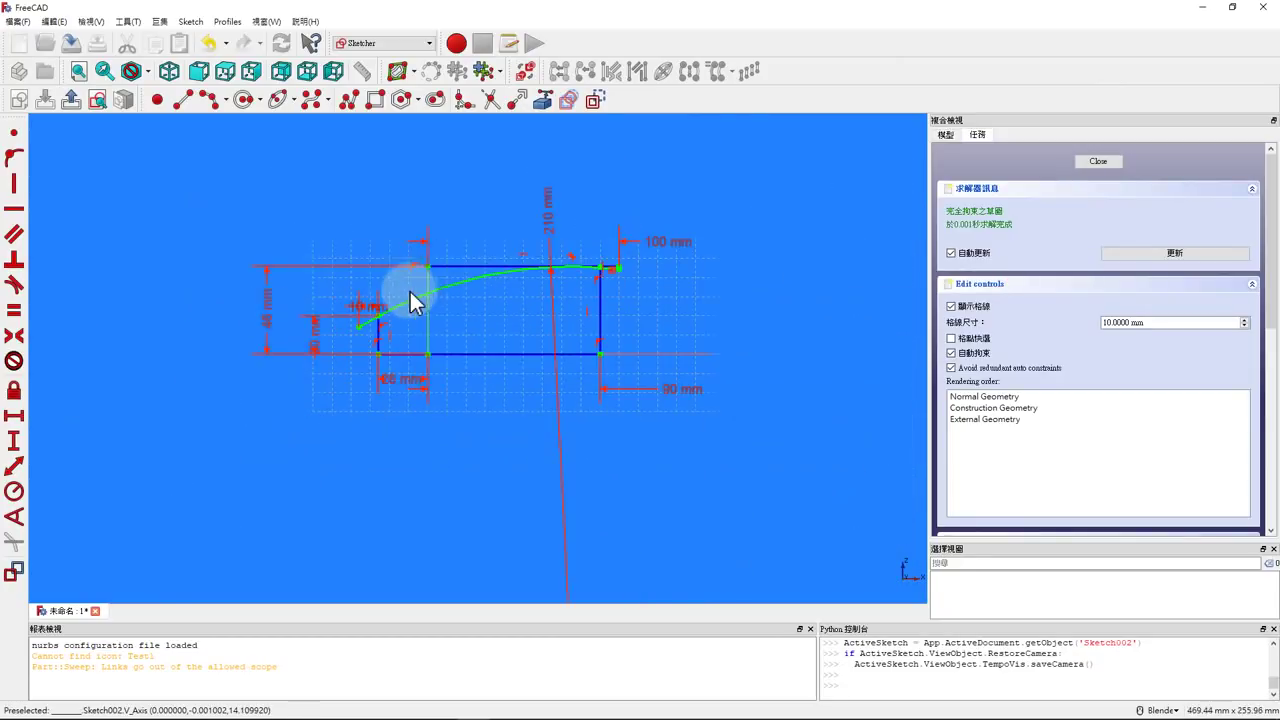
scroll(461, 398, down, 2)
scroll(461, 398, up, 2)
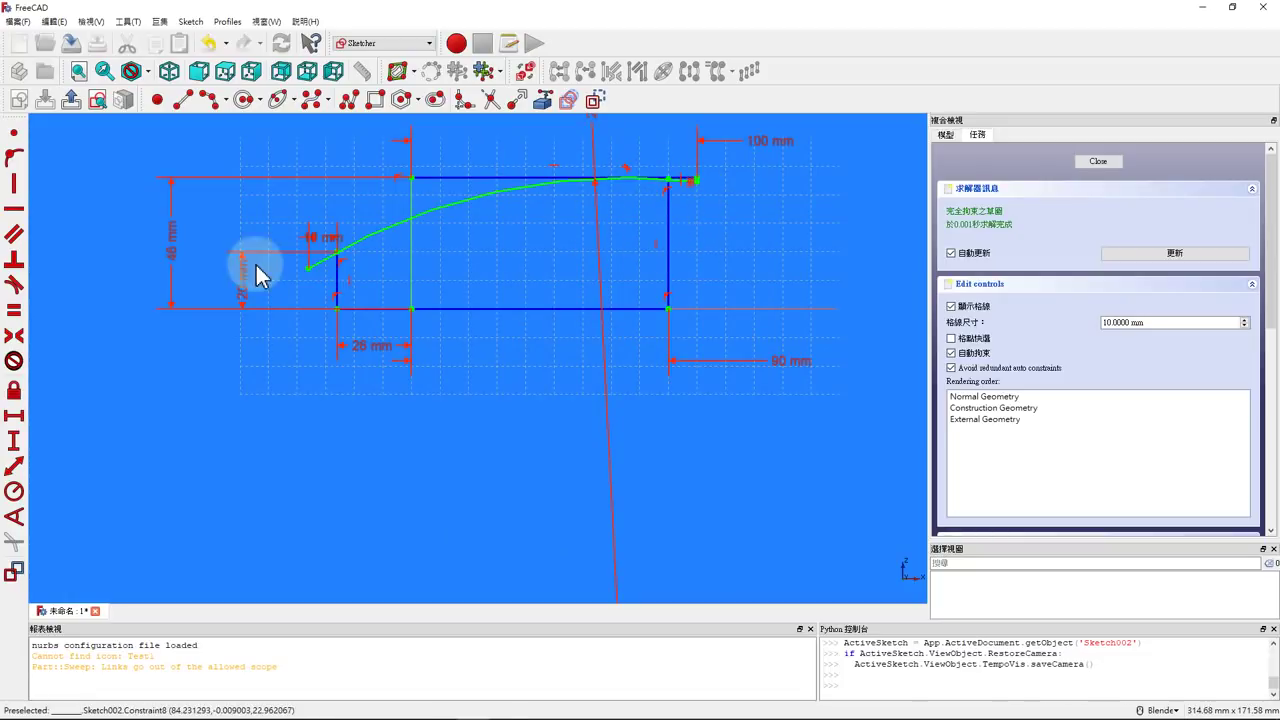
scroll(326, 286, up, 2)
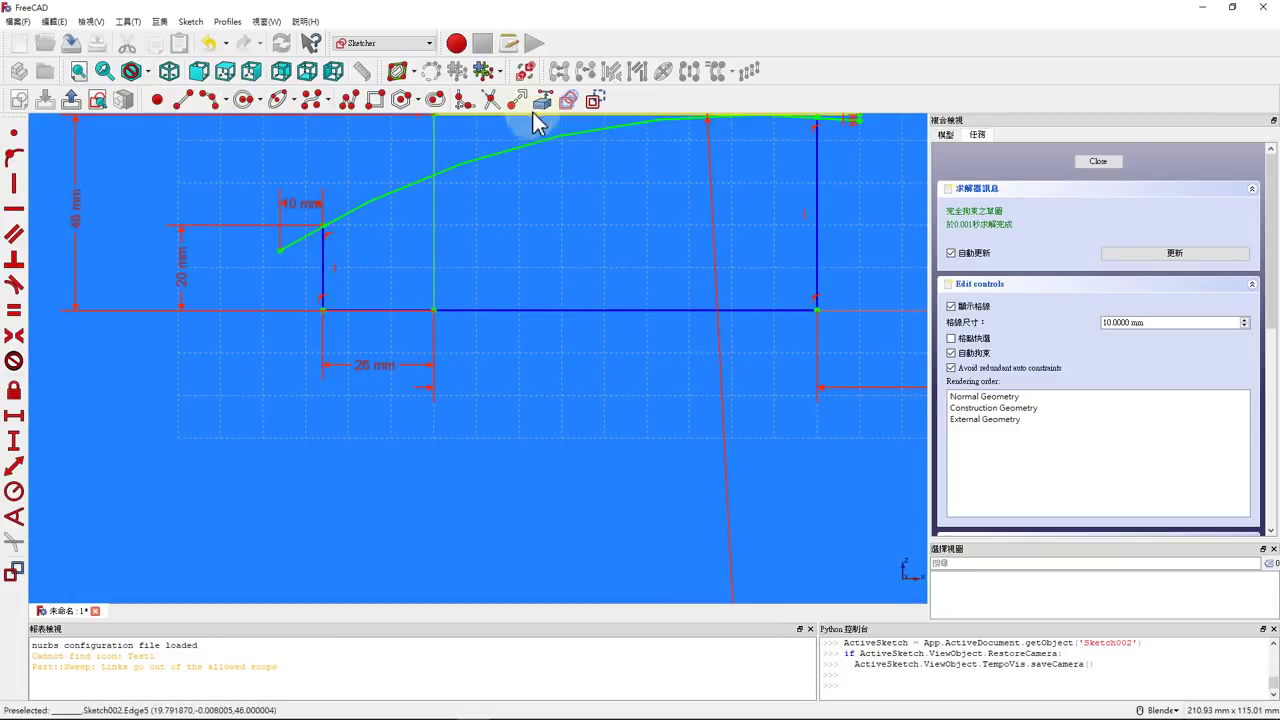
- Draw a second arc running below the original curve
click(243, 99)
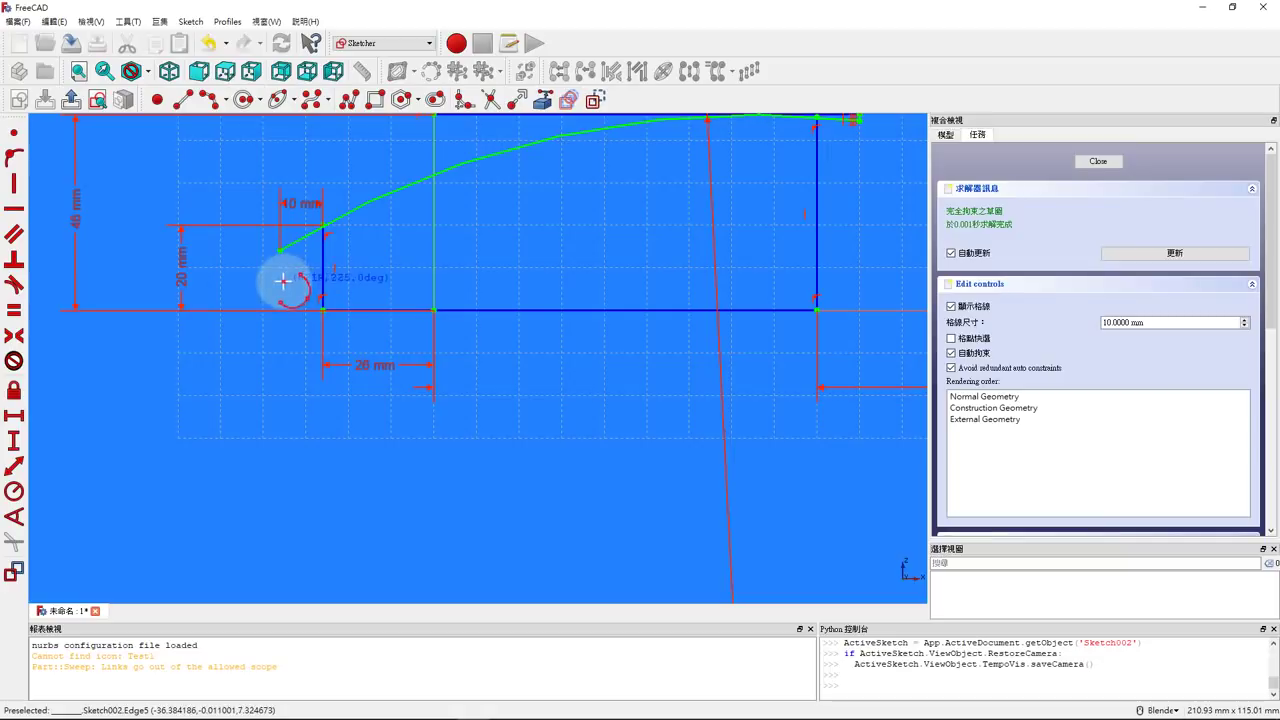
scroll(292, 283, down, 2)
click(360, 275)
click(571, 243)
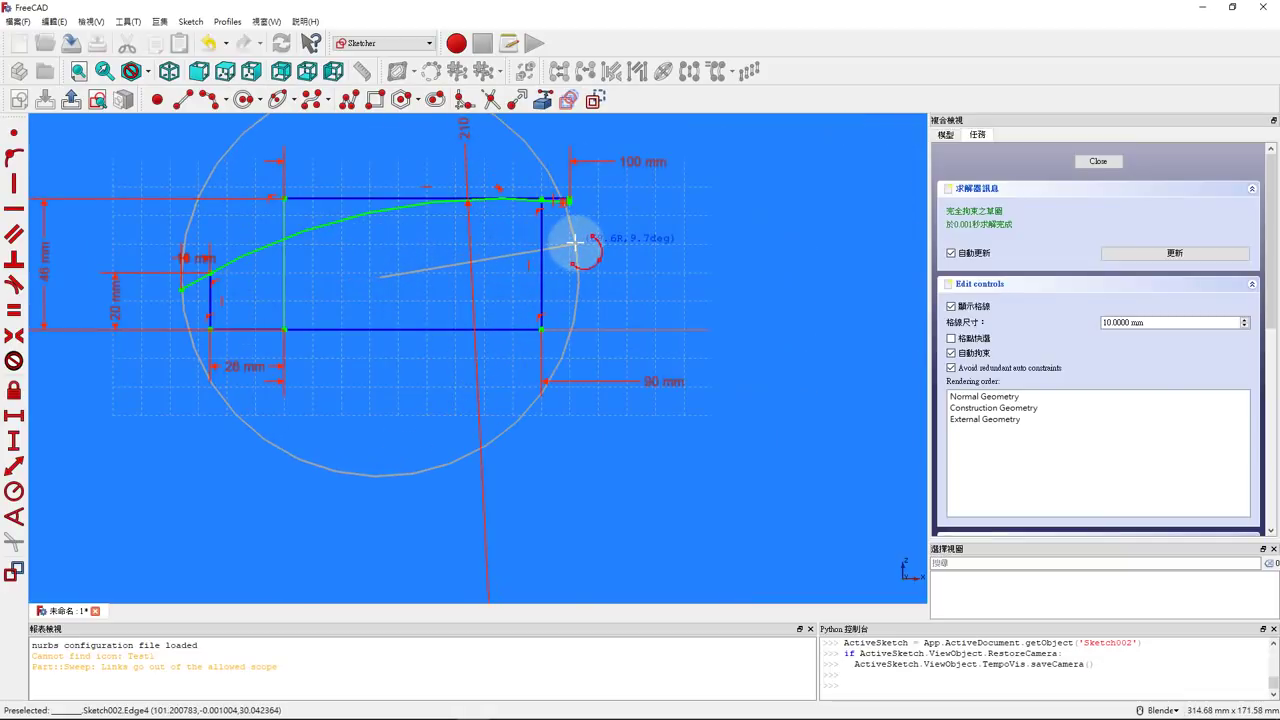
click(460, 243)
scroll(186, 291, up, 2)
scroll(191, 314, up, 2)
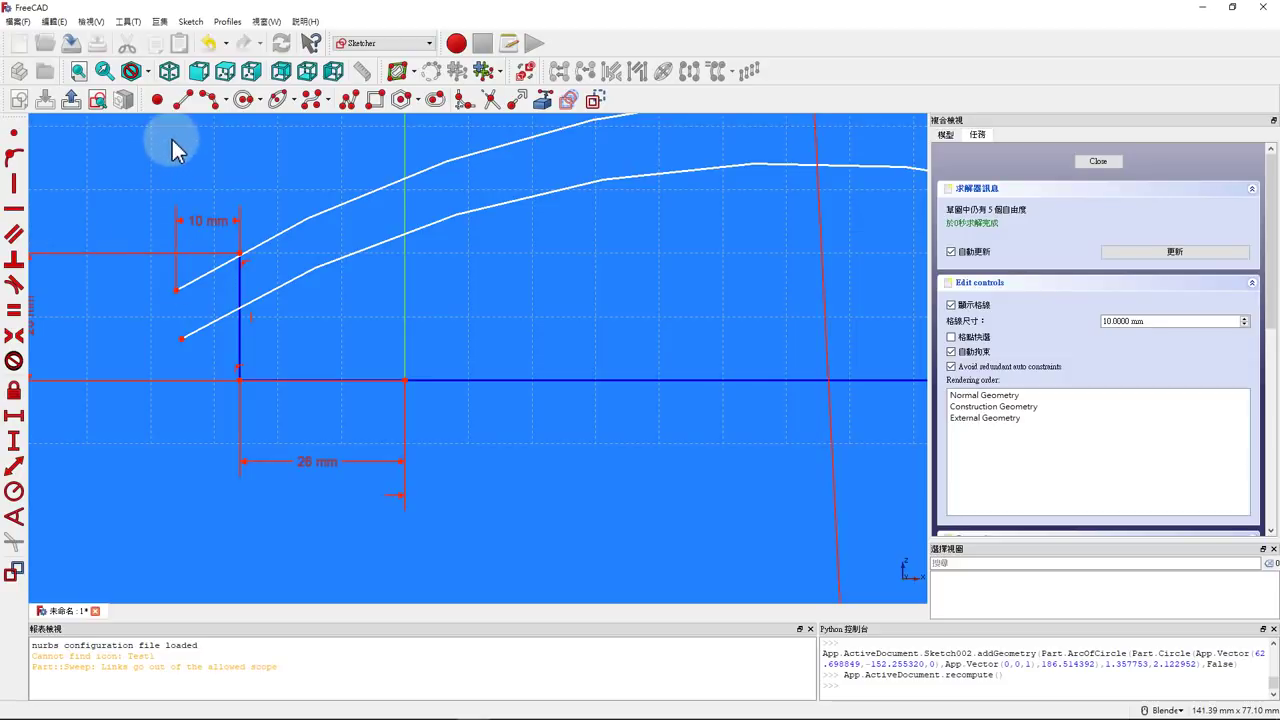
- Draw a short line joining the left ends of the two curves
click(188, 101)
click(176, 290)
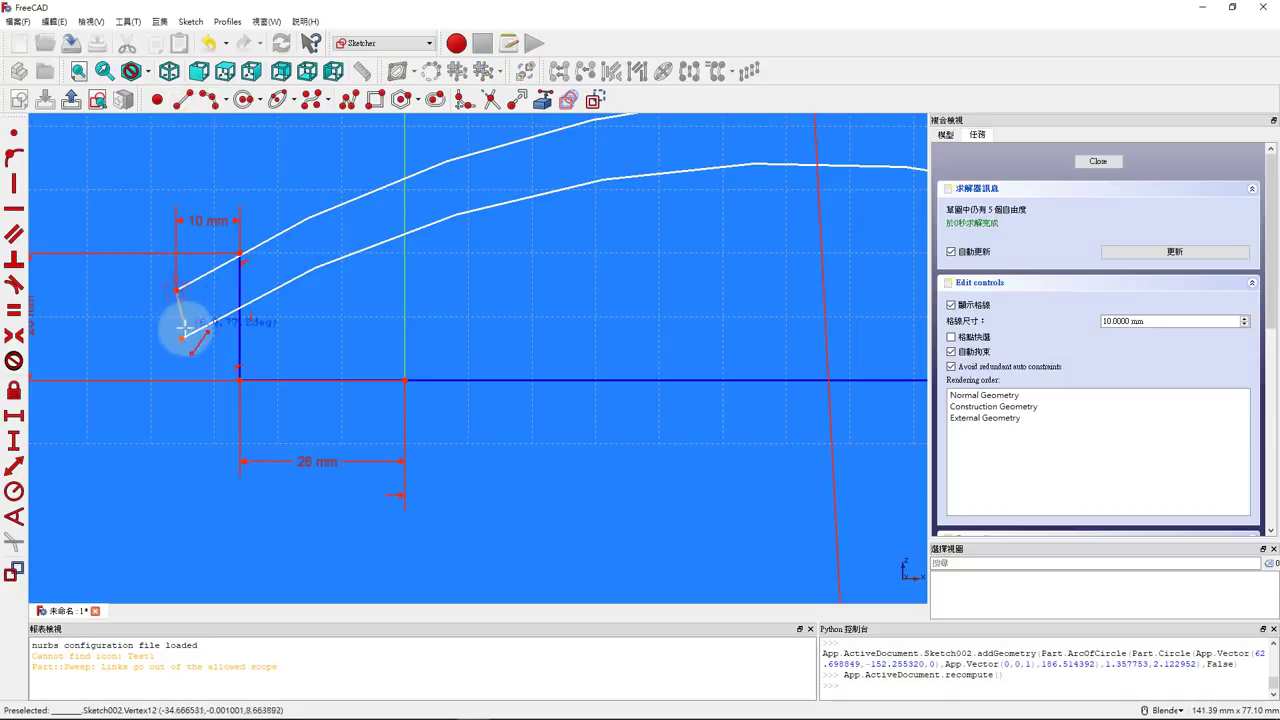
click(183, 336)
click(183, 337)
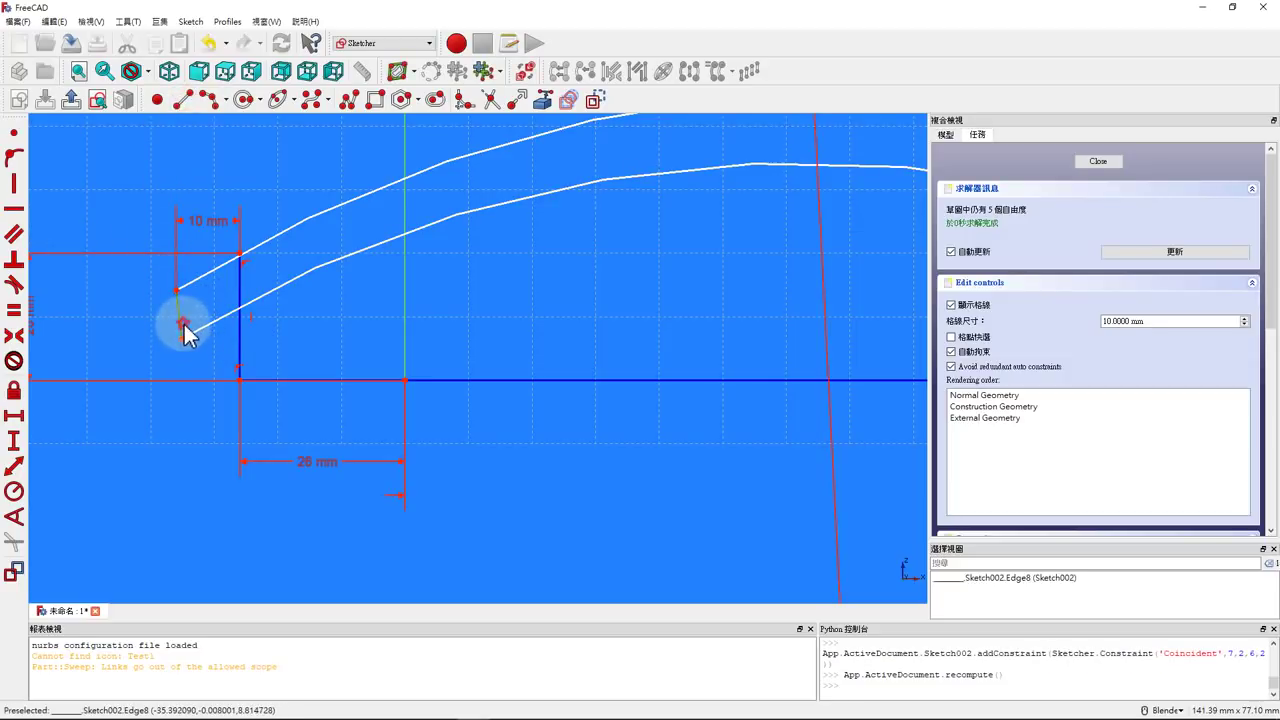
- Make the left end line perpendicular to the upper curve
click(10, 258)
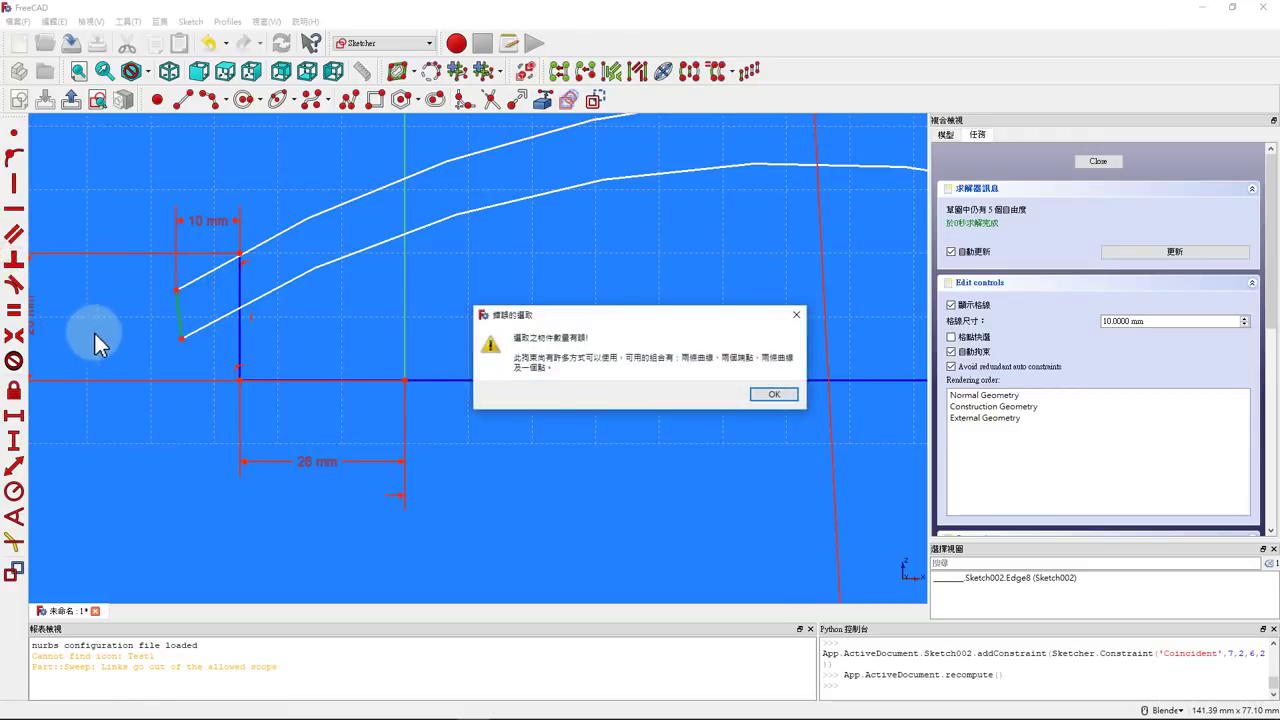
click(770, 396)
click(212, 274)
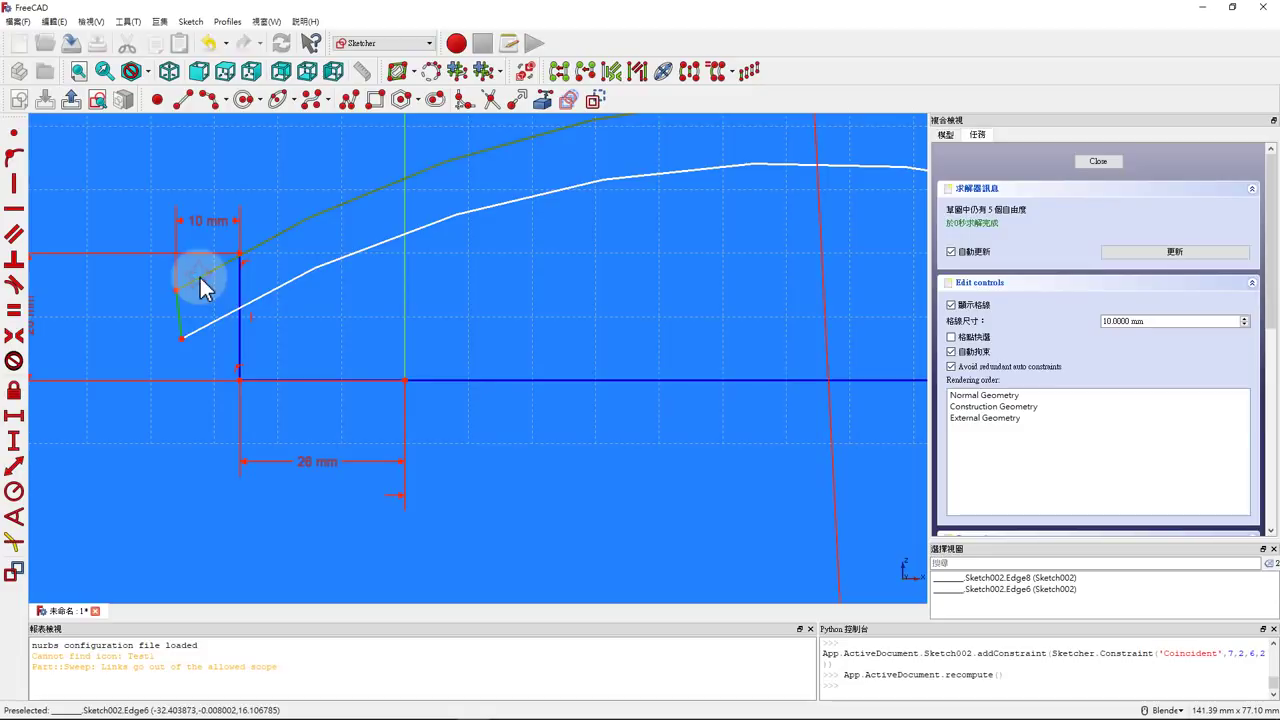
click(14, 284)
scroll(217, 361, down, 3)
scroll(487, 289, up, 3)
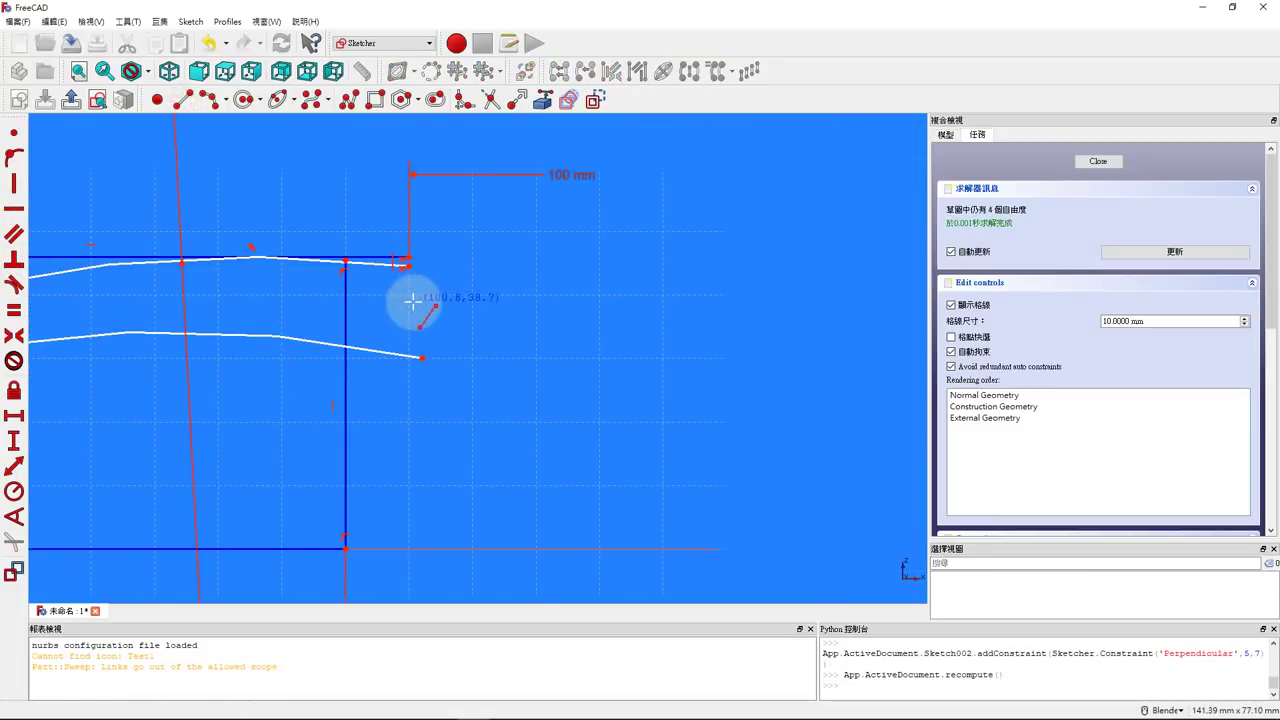
scroll(414, 300, up, 2)
- Draw a right end line between the curves and make it perpendicular to the upper curve
click(405, 250)
click(426, 386)
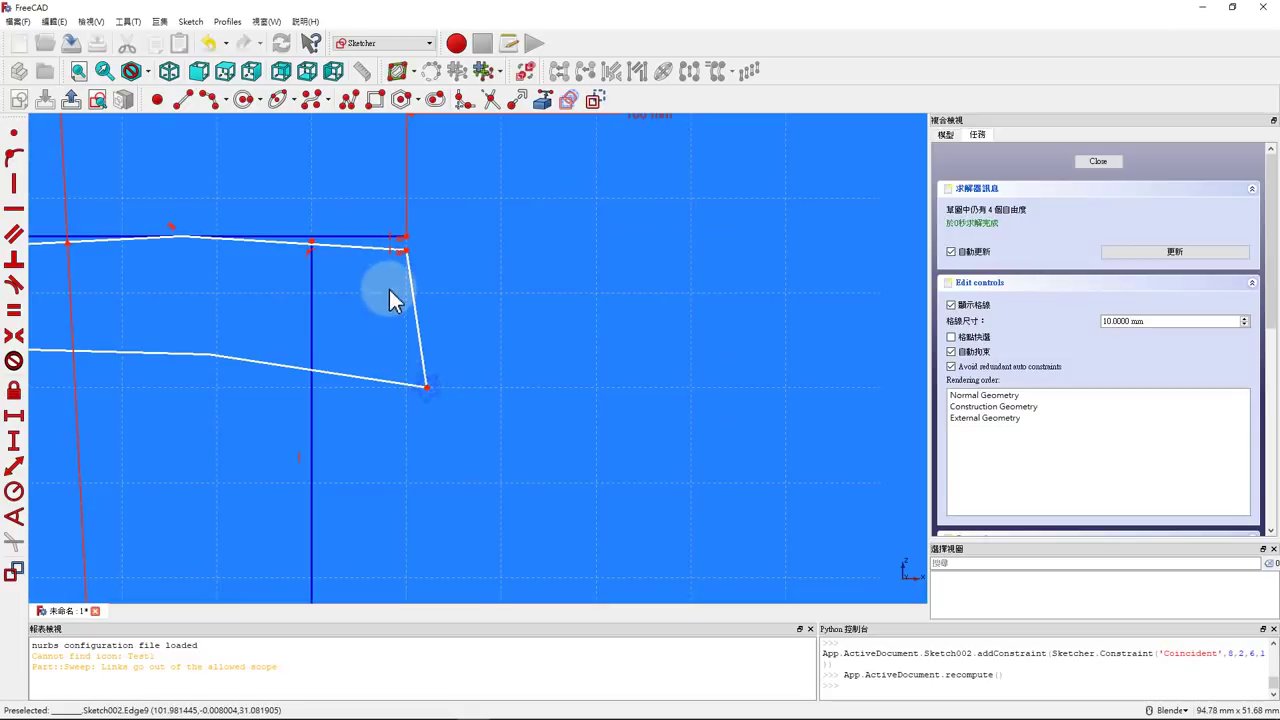
click(383, 250)
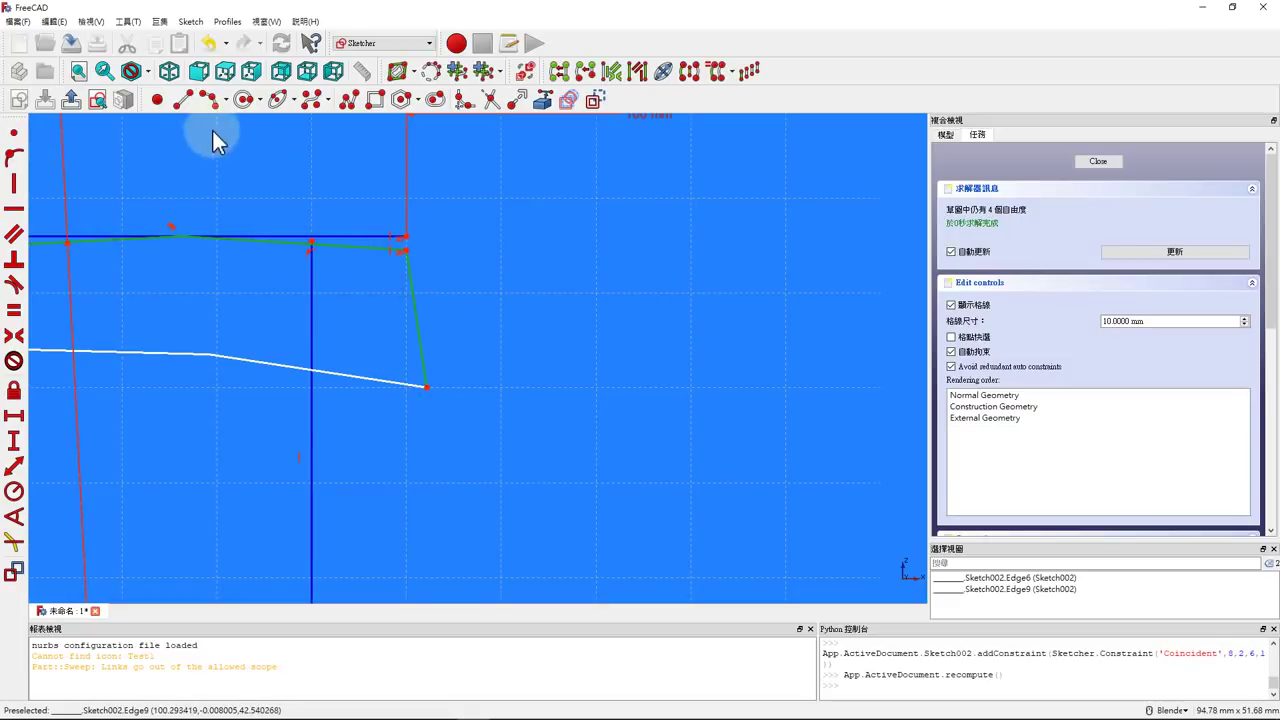
click(15, 260)
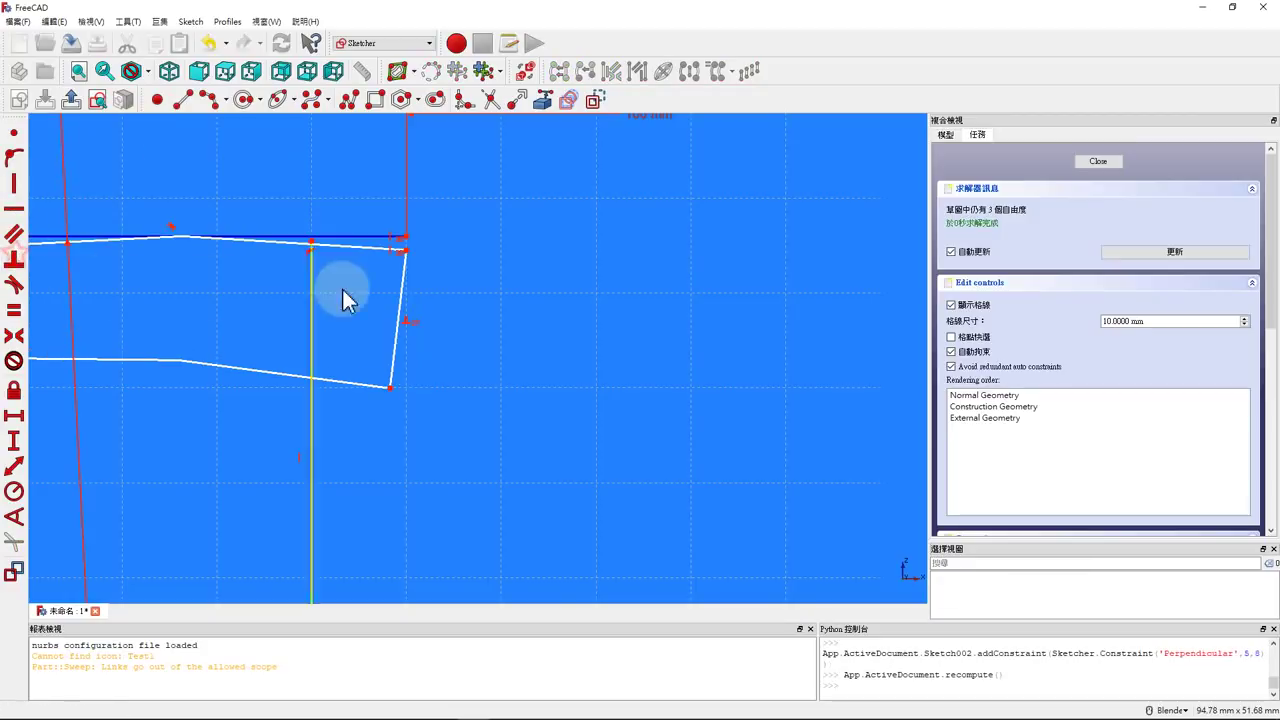
scroll(543, 280, down, 7)
scroll(503, 294, up, 2)
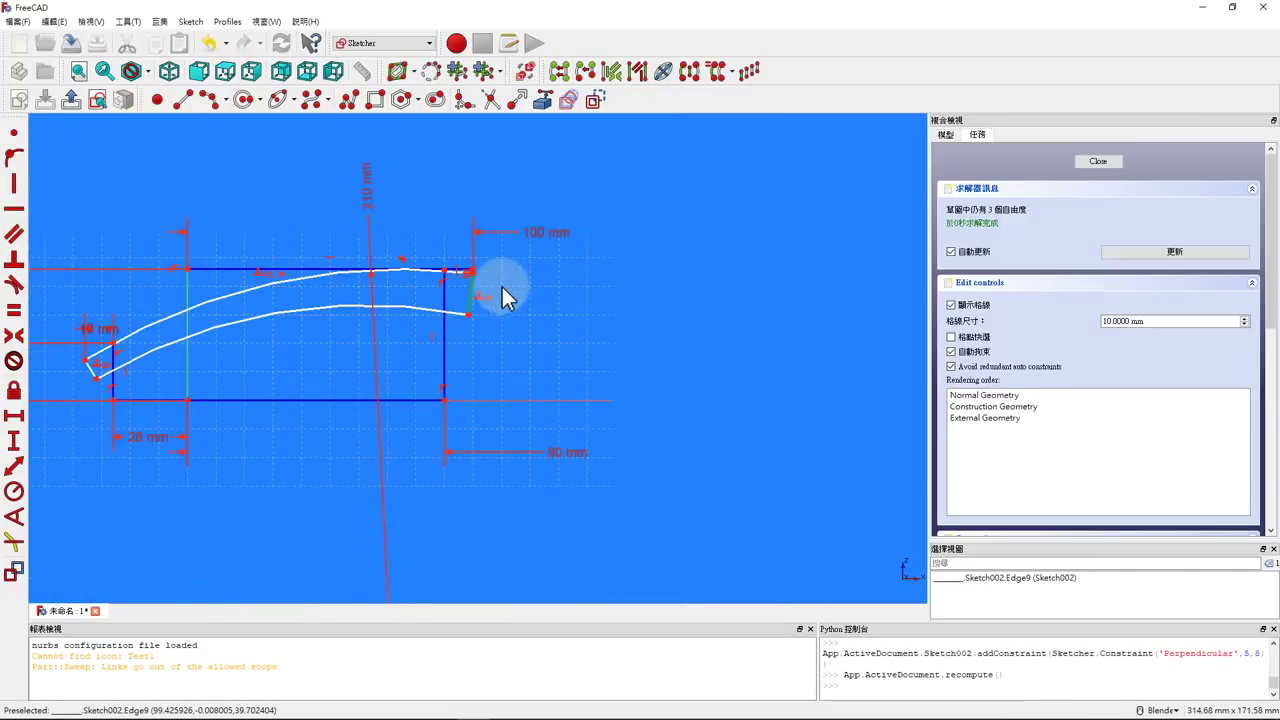
scroll(503, 294, up, 1)
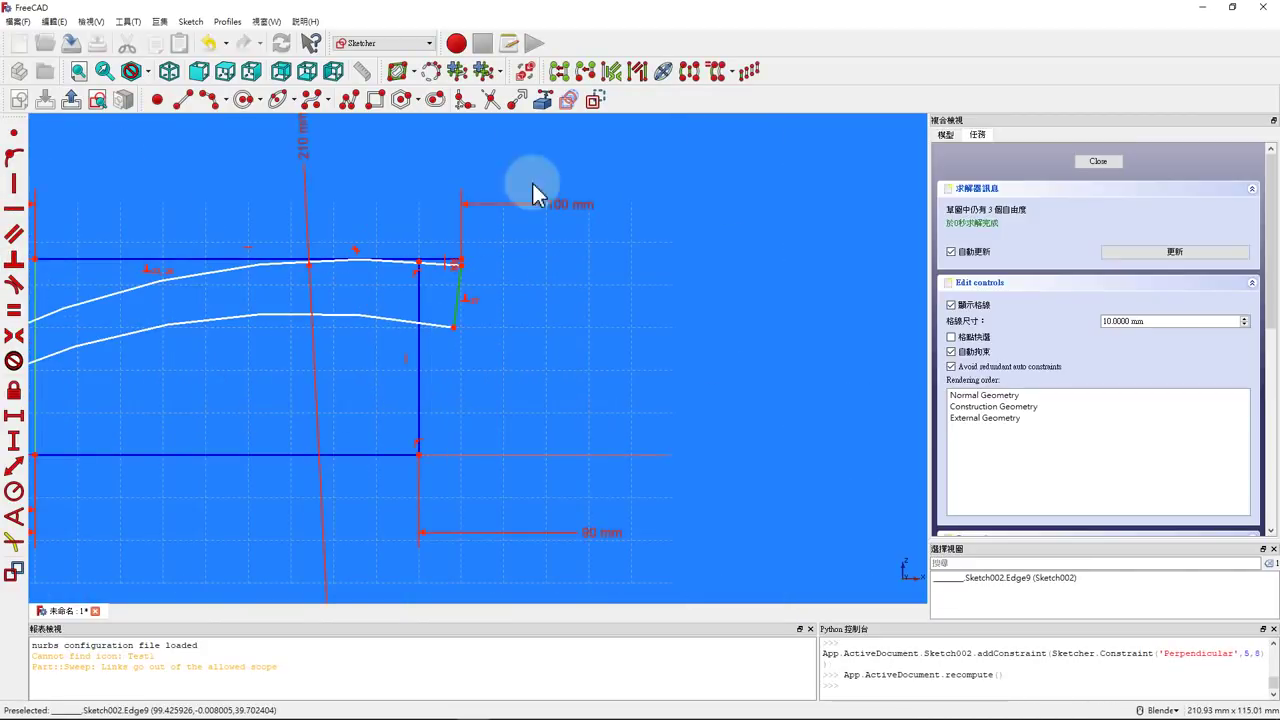
- Constrain the right end line to 6 mm length
click(15, 467)
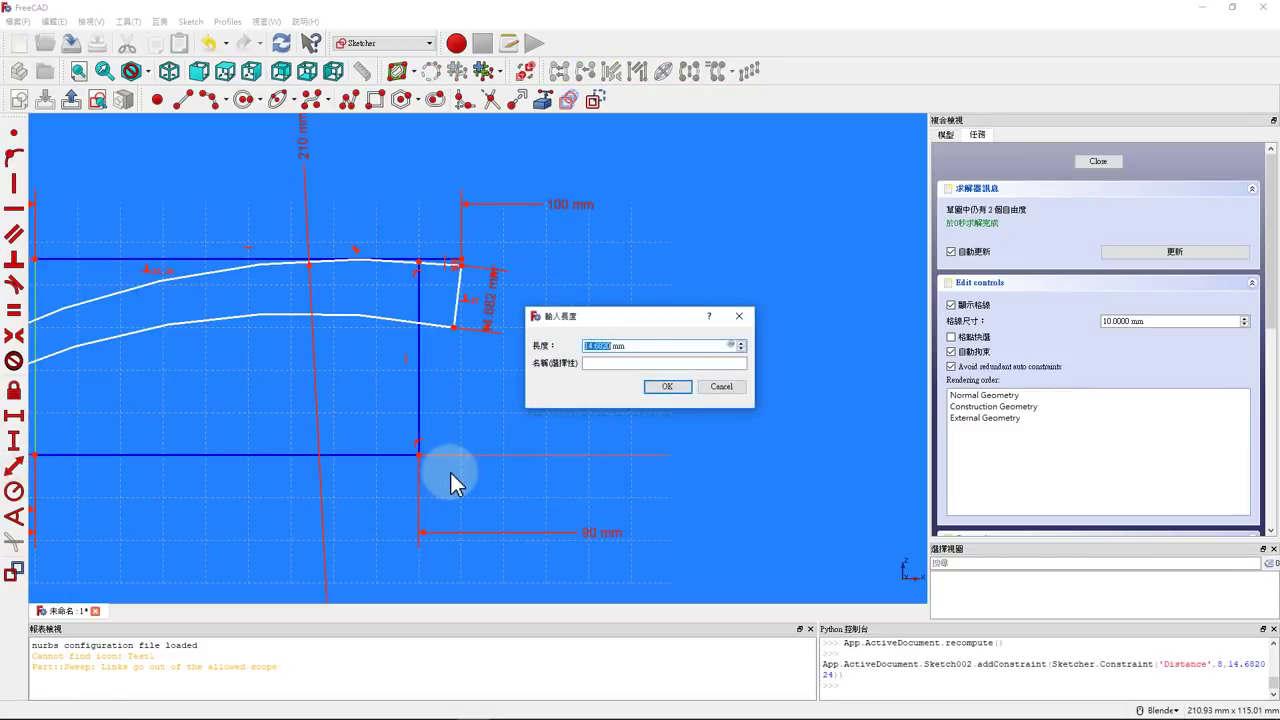
text(6)
key(Return)
scroll(622, 407, down, 4)
scroll(286, 417, up, 5)
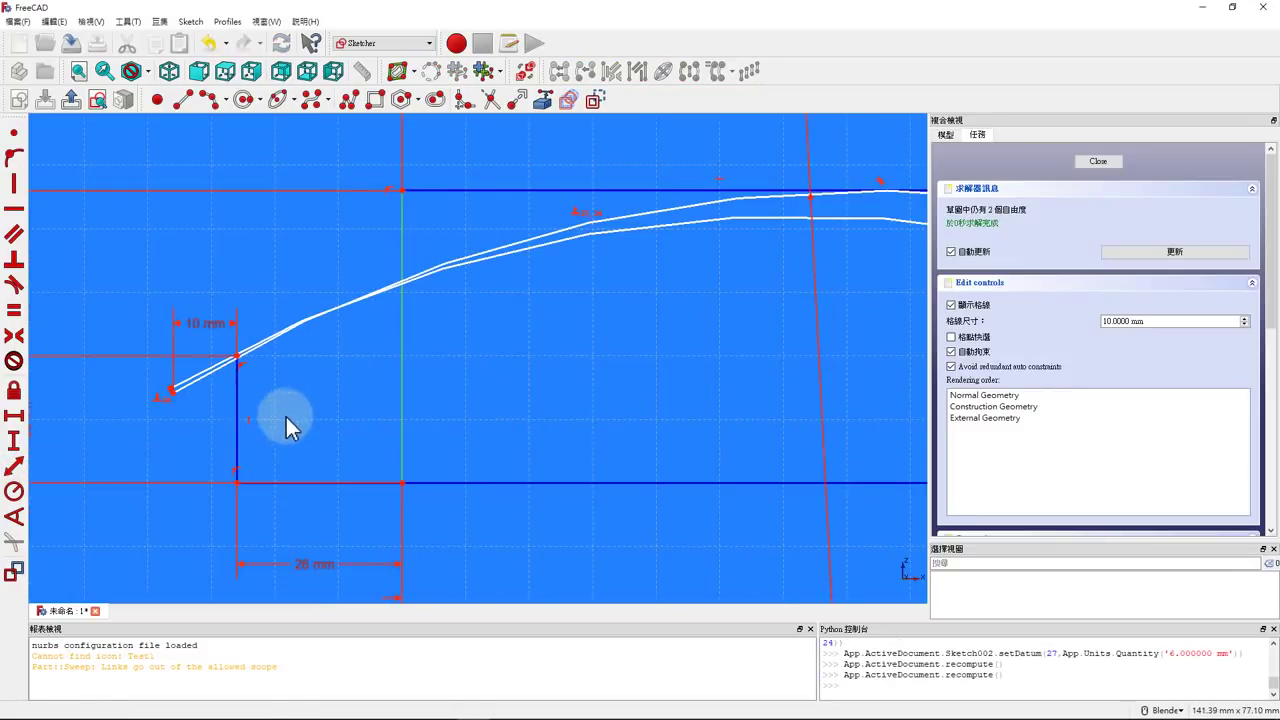
scroll(173, 419, up, 3)
scroll(173, 419, up, 2)
- Adjust the lower curve's left end and give the short left edge a 6 mm length
drag(172, 325, 243, 449)
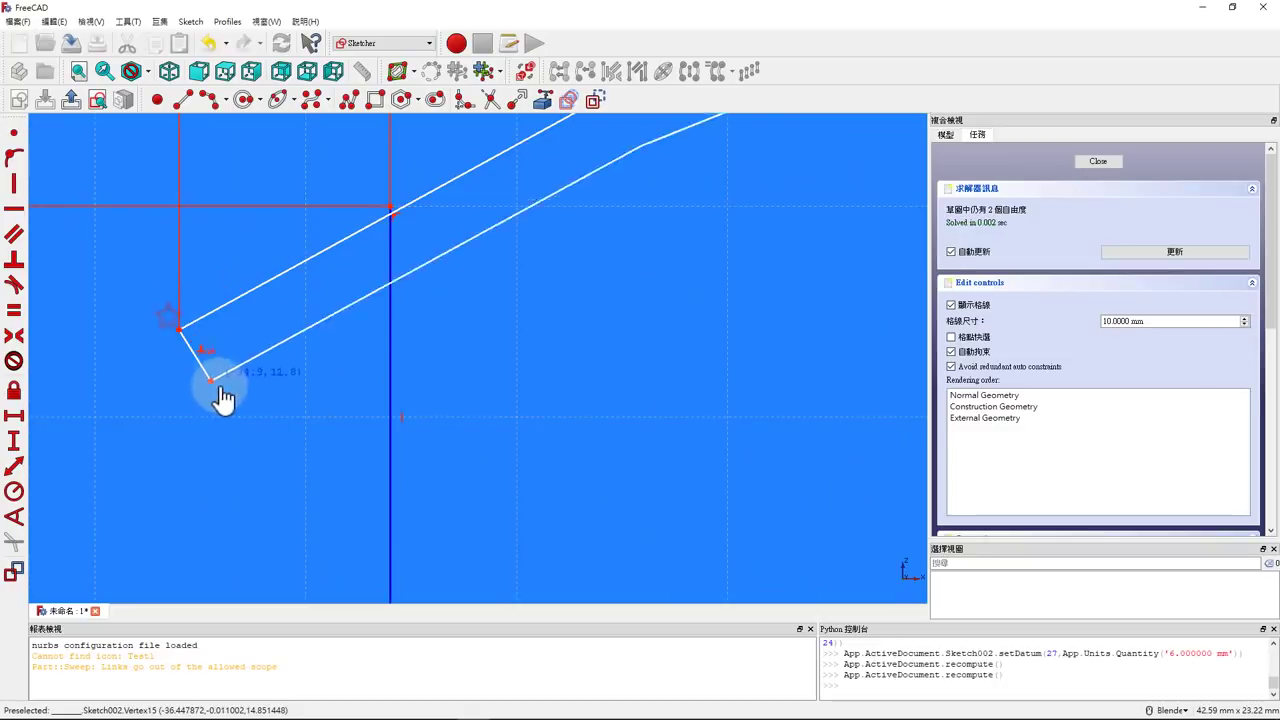
scroll(220, 443, down, 2)
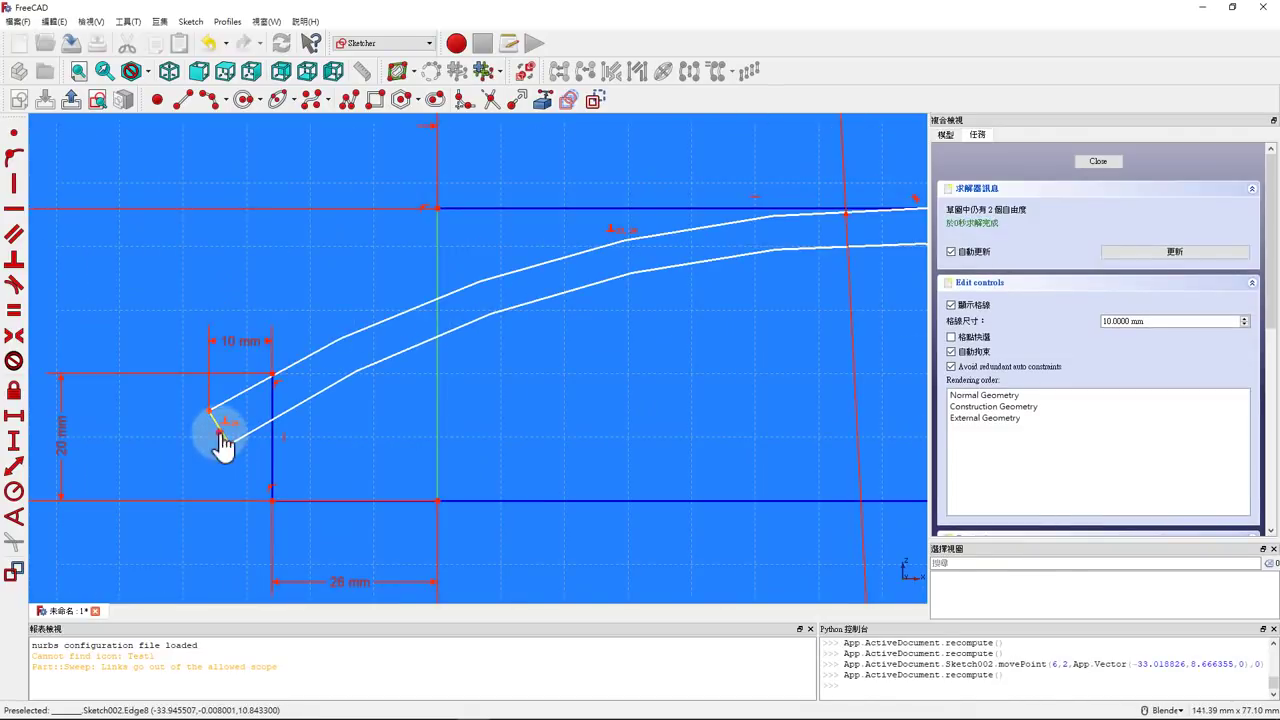
click(222, 443)
click(14, 466)
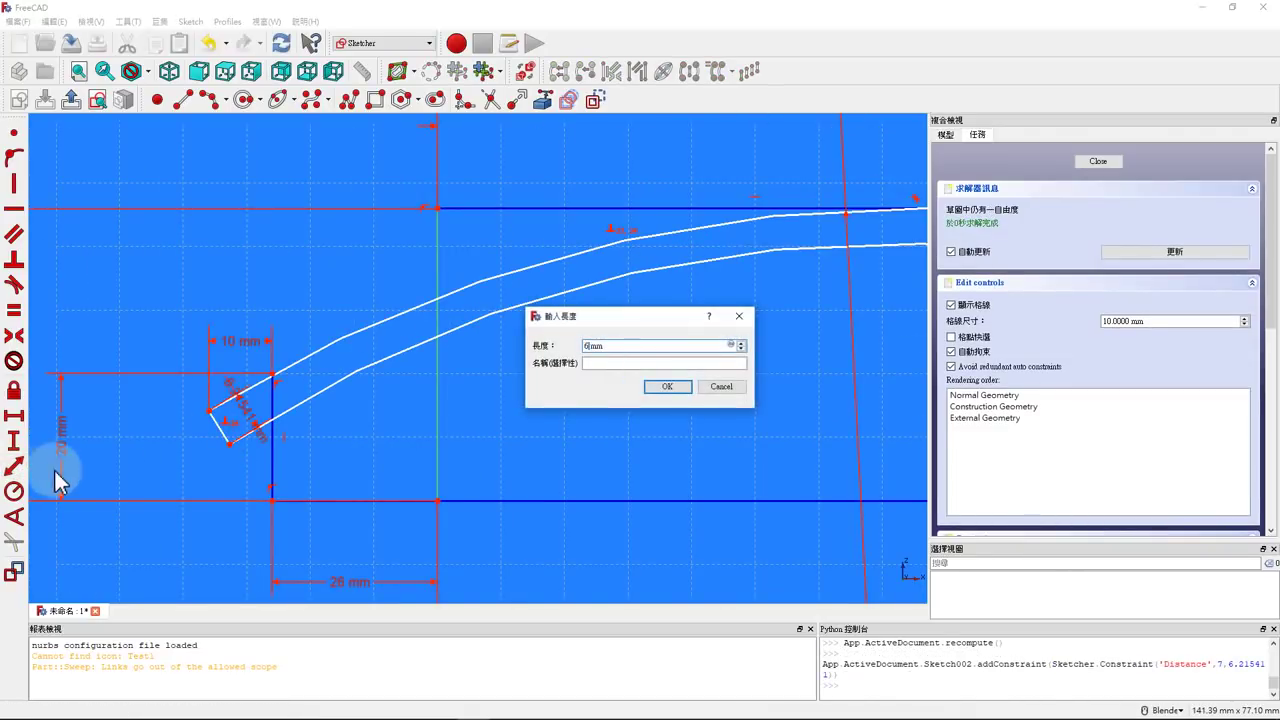
key(Return)
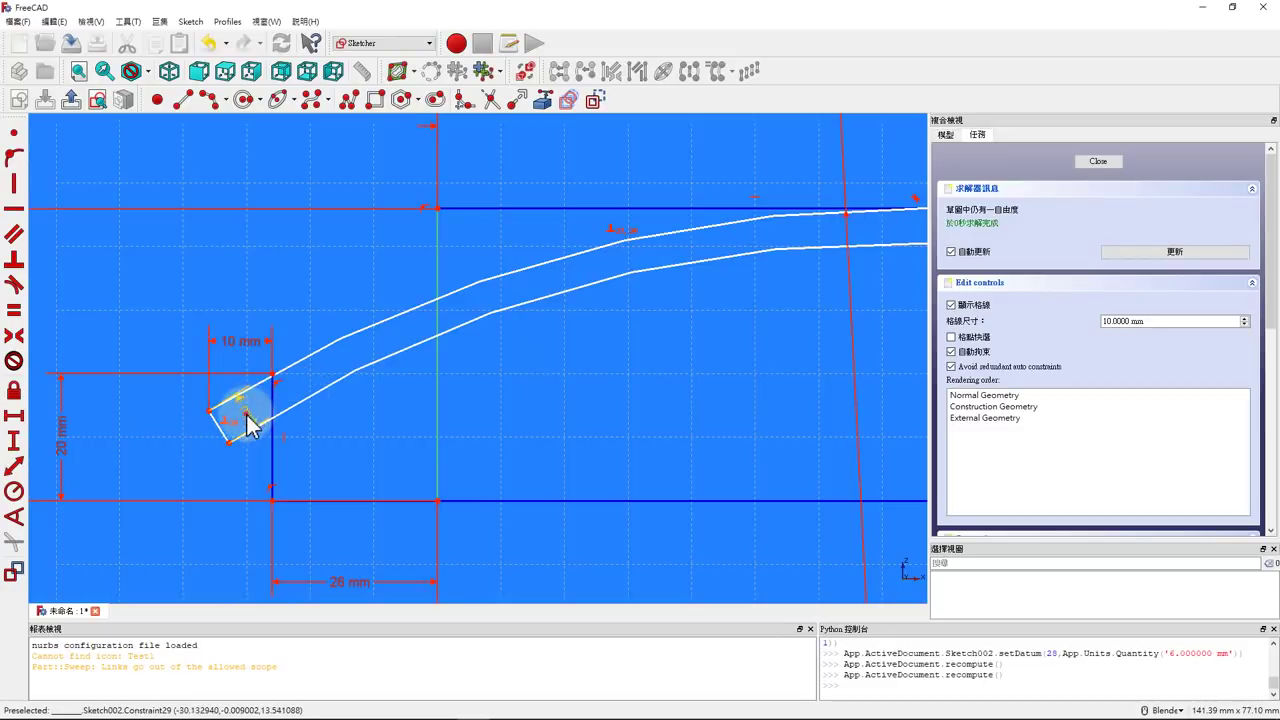
scroll(165, 440, down, 1)
scroll(171, 457, down, 2)
scroll(600, 370, up, 2)
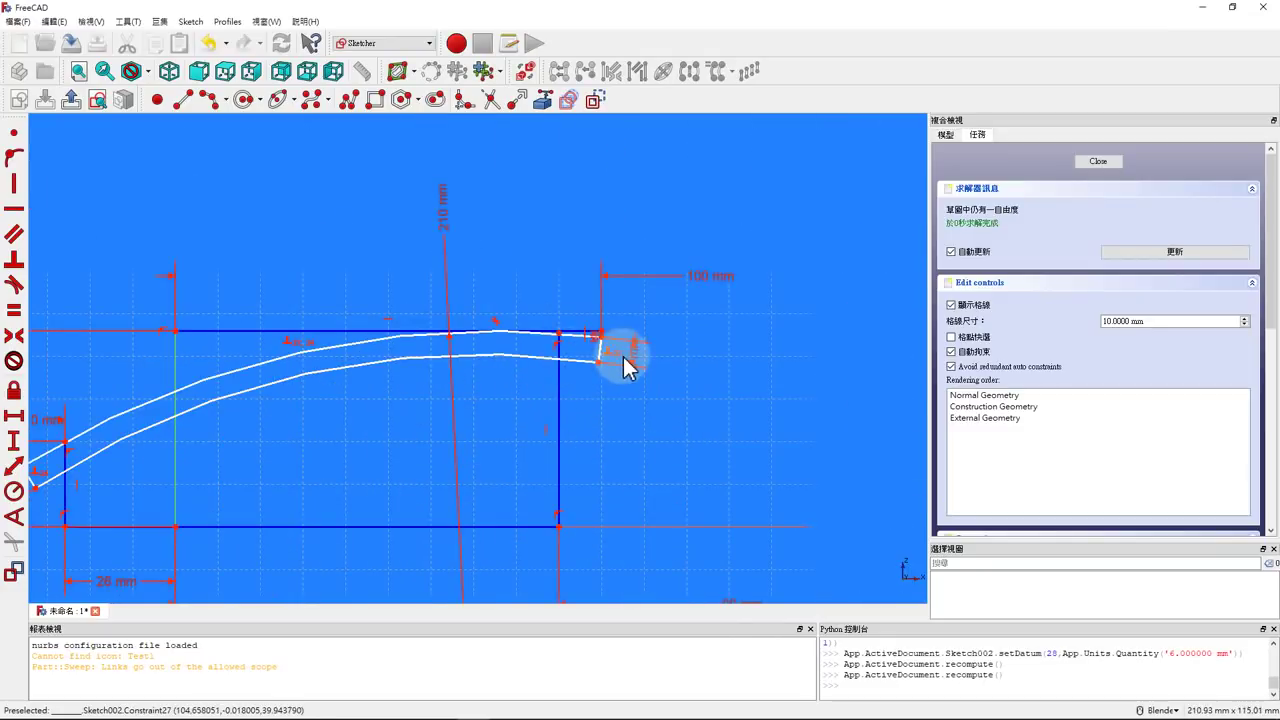
drag(623, 349, 694, 329)
- Make the lower and upper curves equal, leaving the sketch fully constrained
click(482, 356)
click(472, 340)
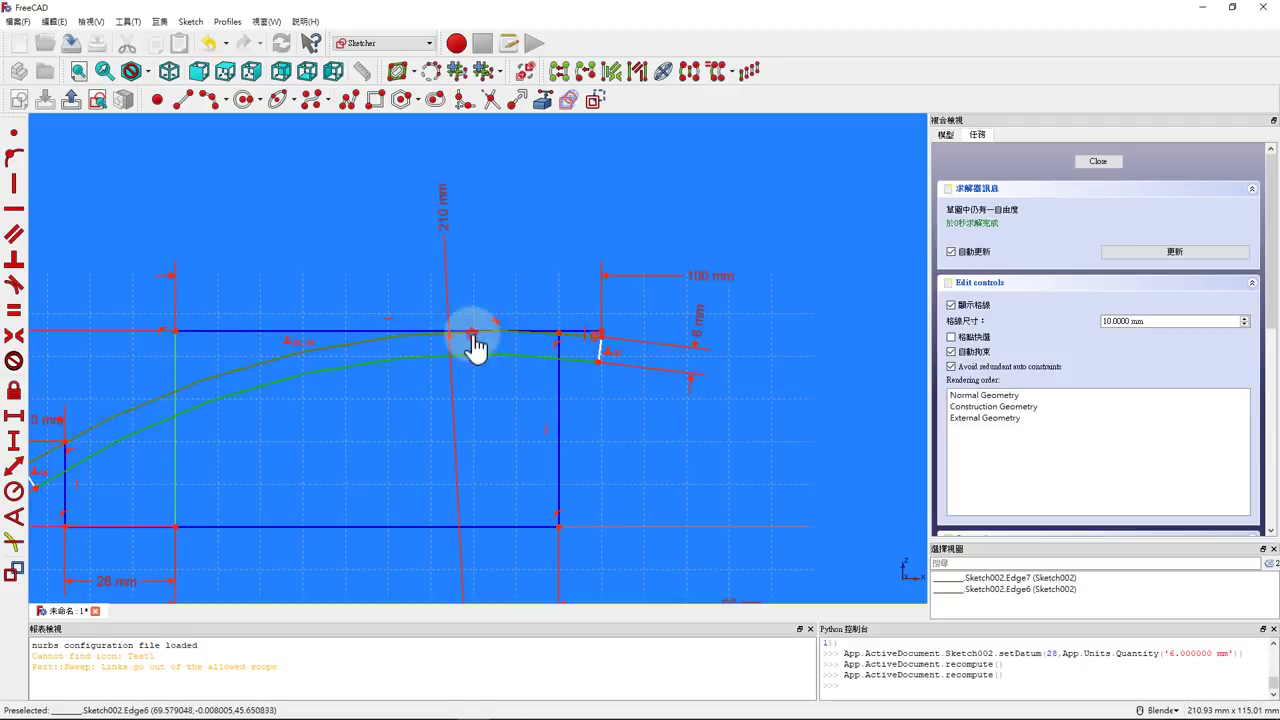
click(16, 311)
scroll(690, 305, down, 3)
scroll(635, 340, down, 2)
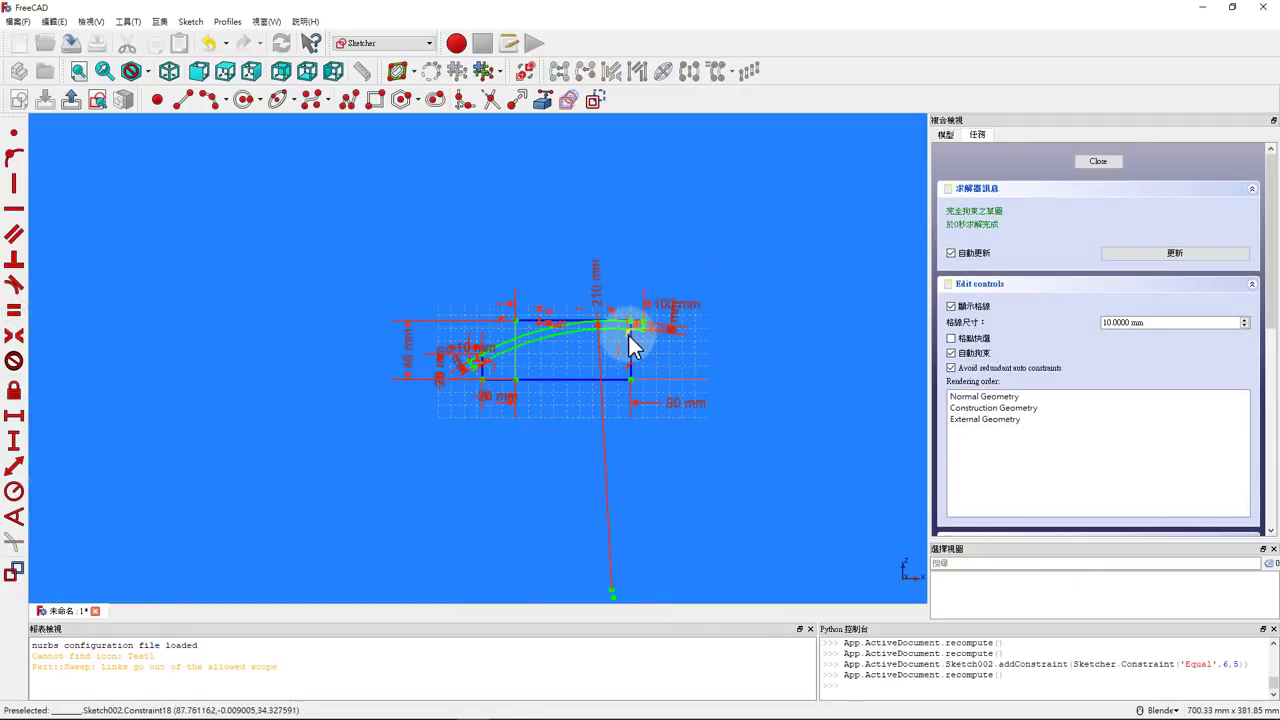
scroll(655, 382, up, 2)
scroll(615, 440, up, 2)
scroll(590, 410, down, 2)
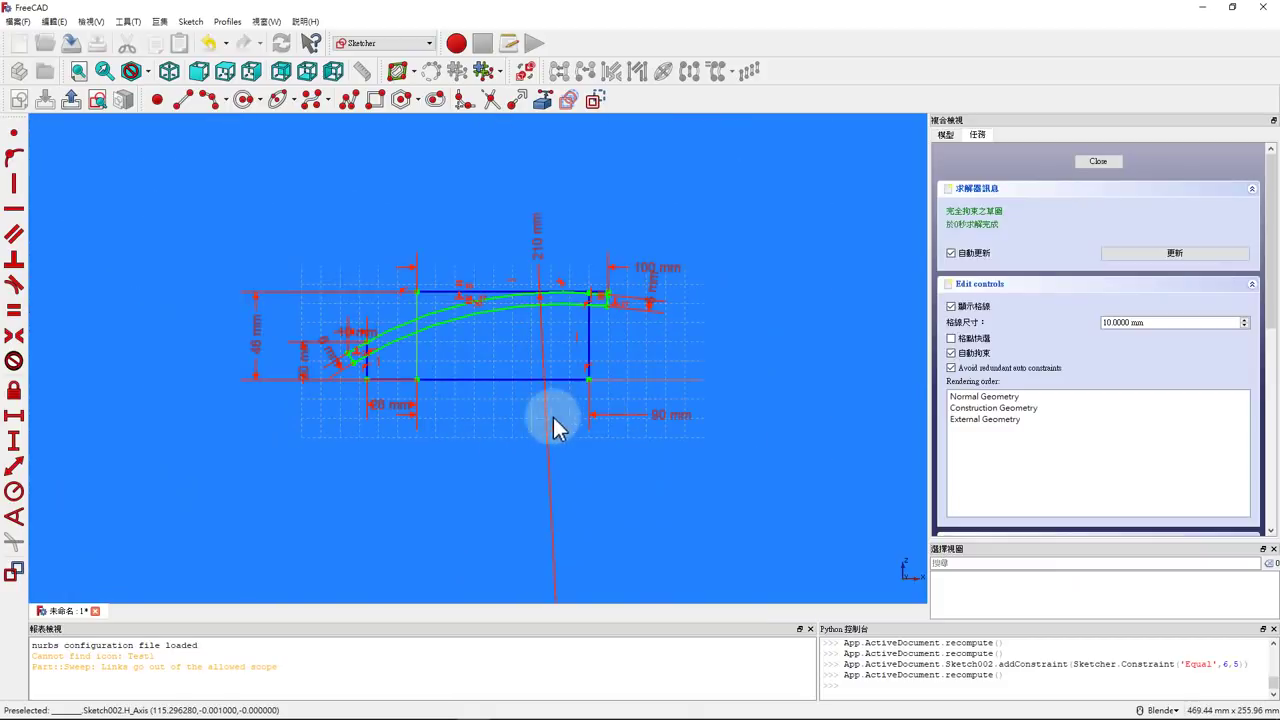
scroll(500, 430, up, 4)
scroll(453, 447, down, 2)
scroll(354, 421, up, 2)
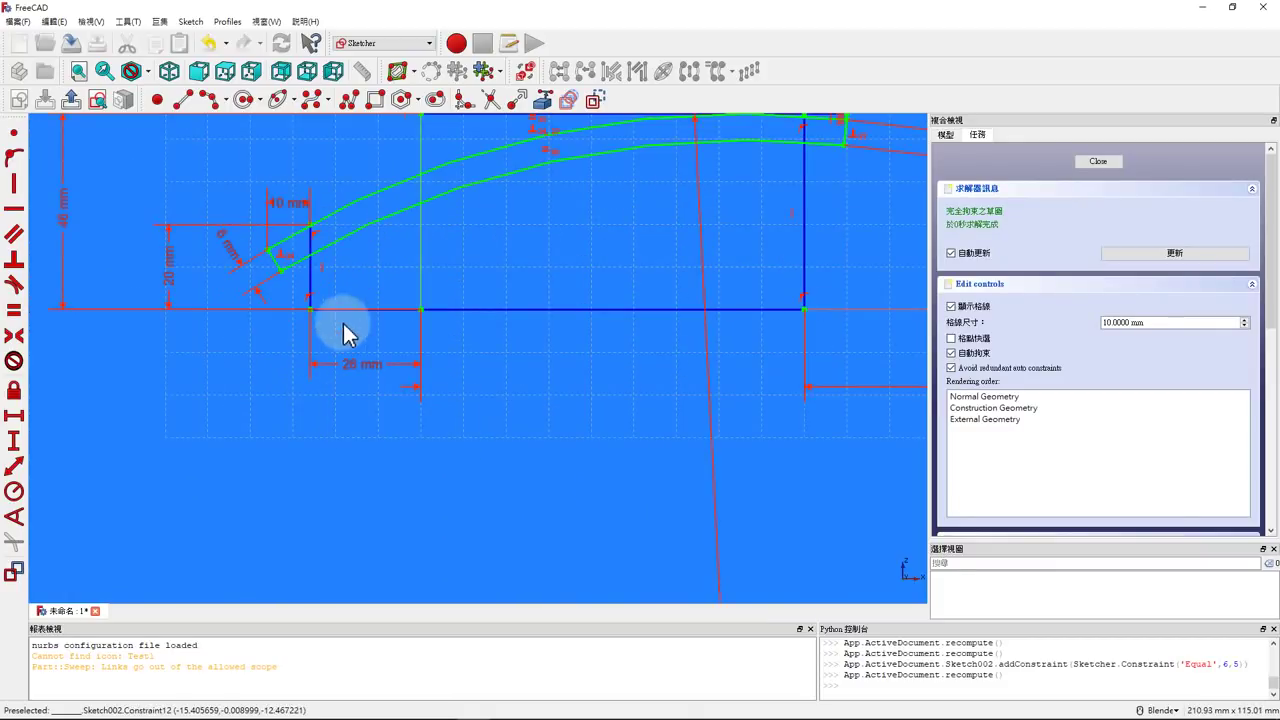
scroll(317, 232, down, 3)
scroll(317, 232, up, 1)
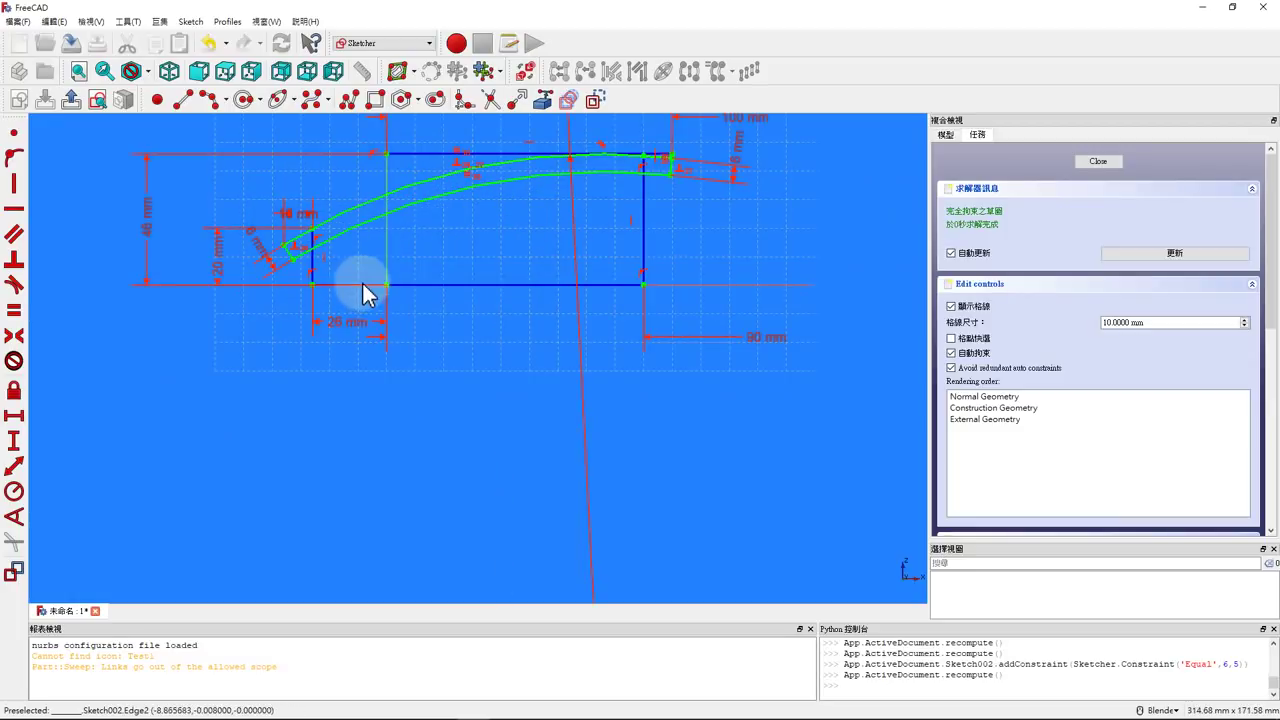
scroll(315, 300, down, 2)
scroll(318, 314, up, 2)
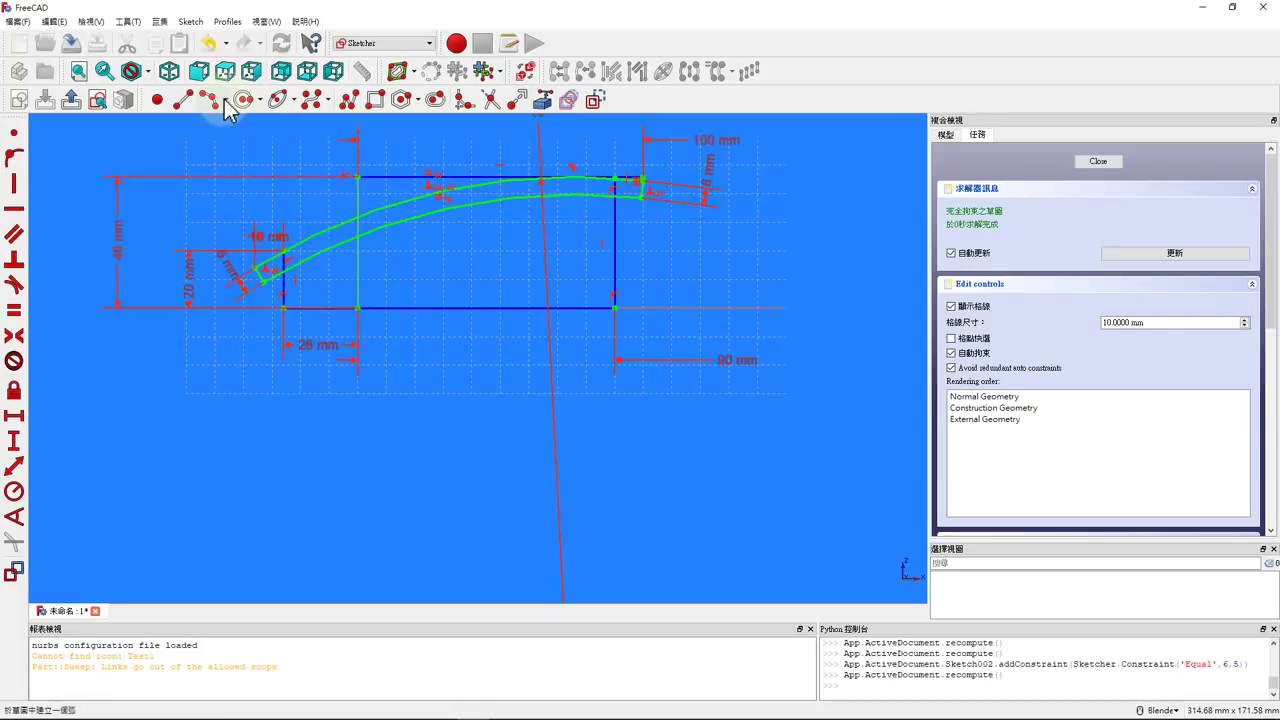
- Draw a polyline down from the strip's base corner with a horizontal bottom segment
click(348, 101)
scroll(305, 287, up, 6)
scroll(286, 288, up, 1)
scroll(271, 297, down, 1)
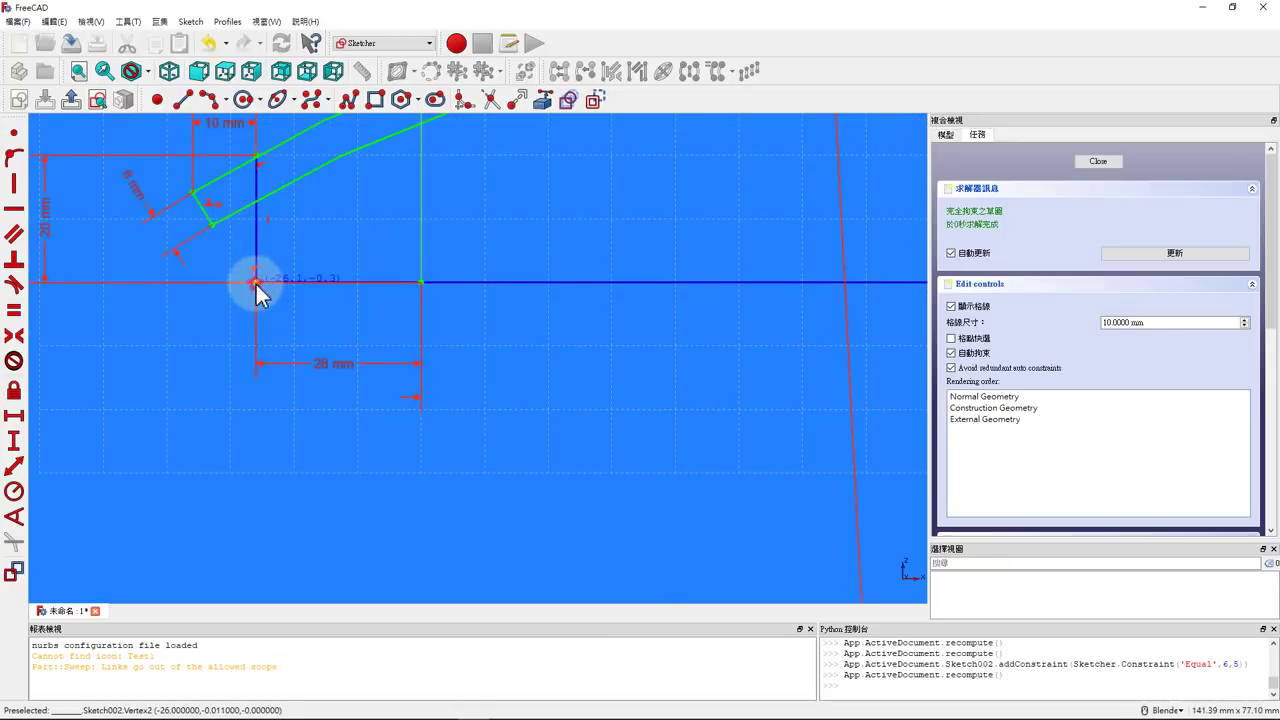
scroll(257, 287, down, 5)
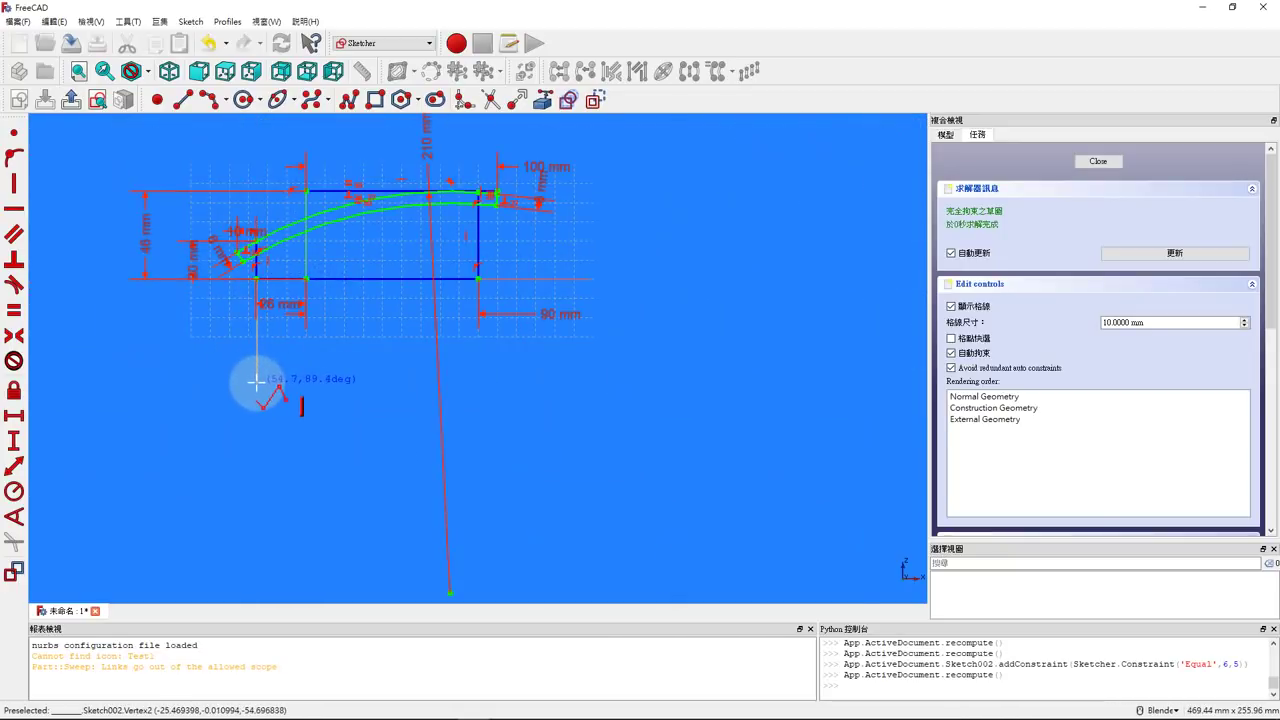
click(257, 381)
scroll(297, 365, up, 4)
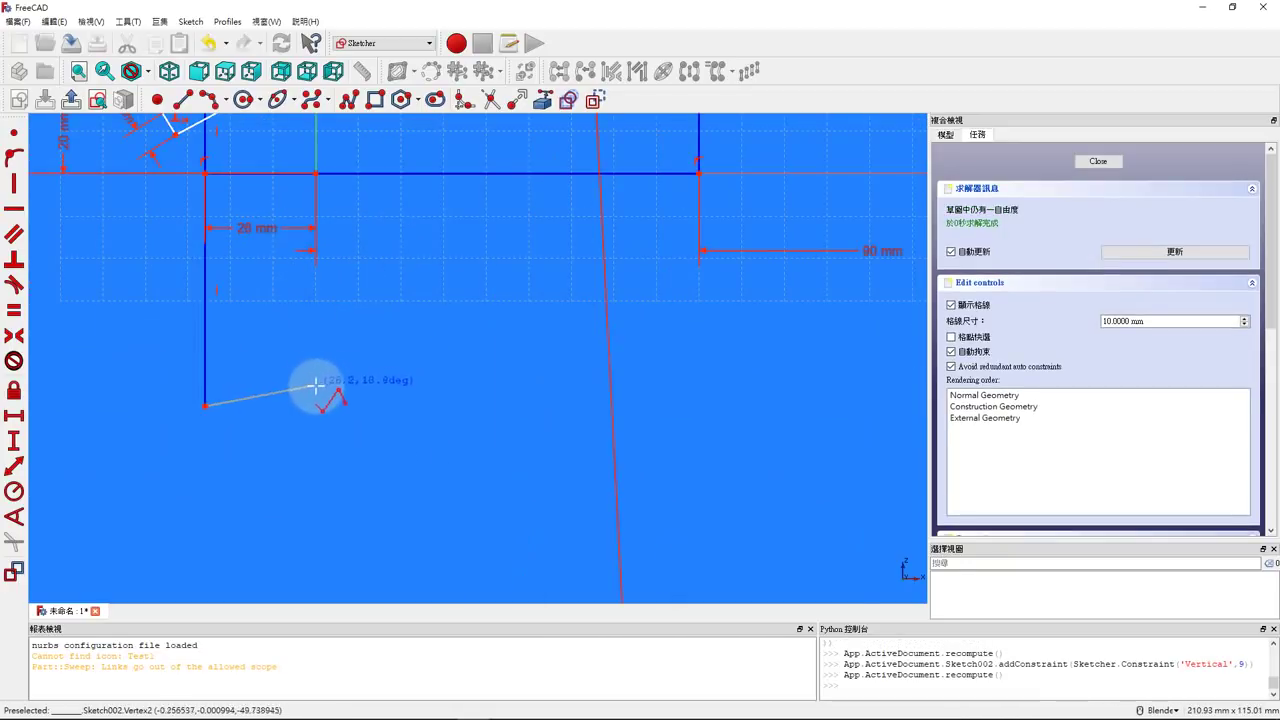
click(315, 155)
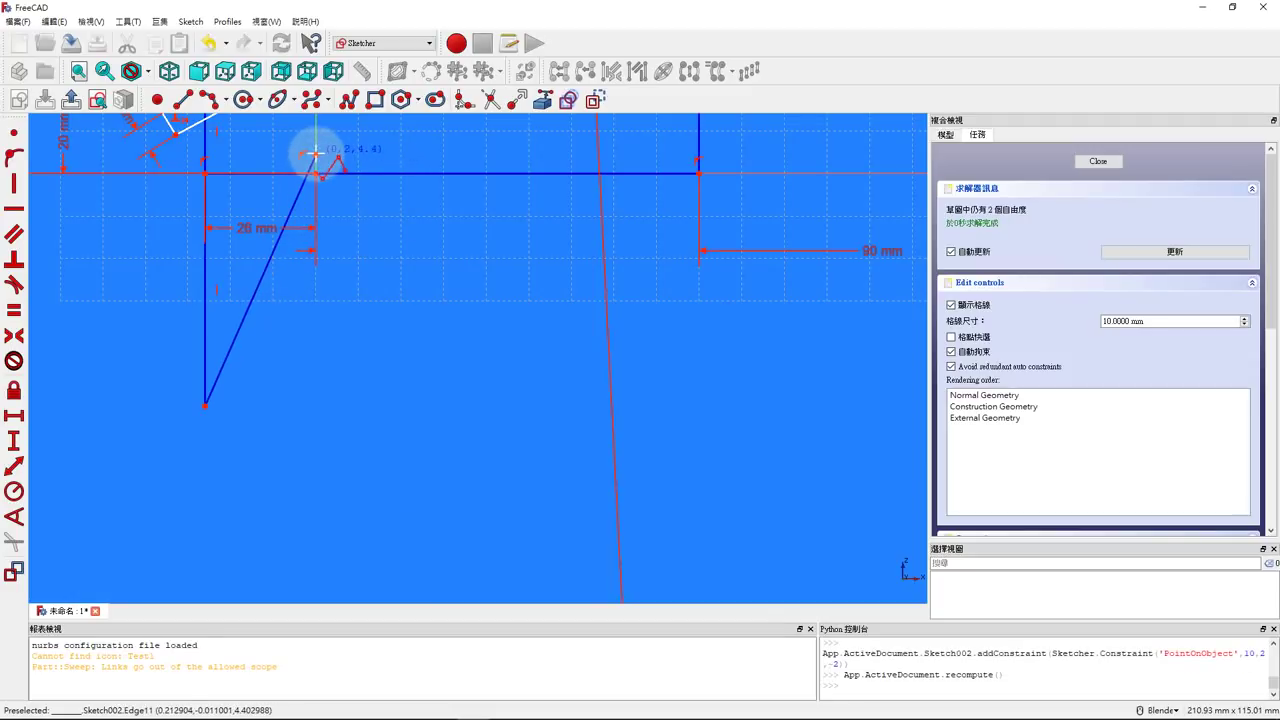
right_click(317, 154)
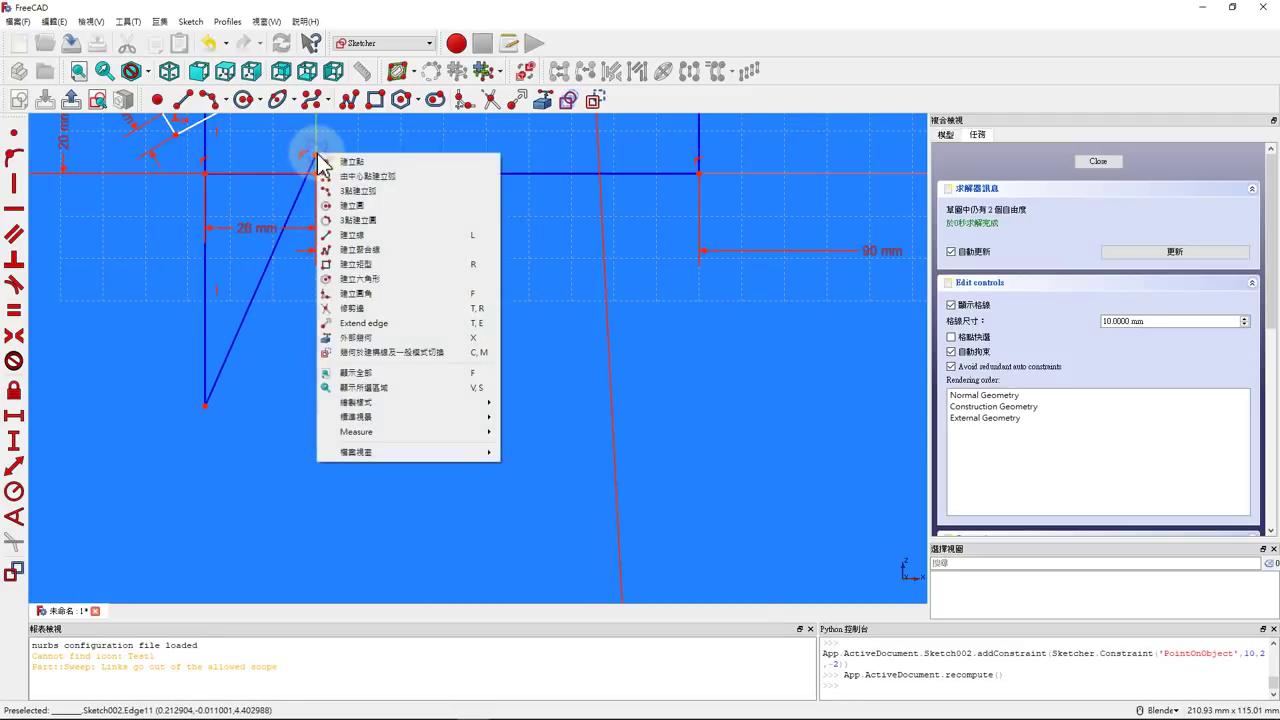
right_click(392, 141)
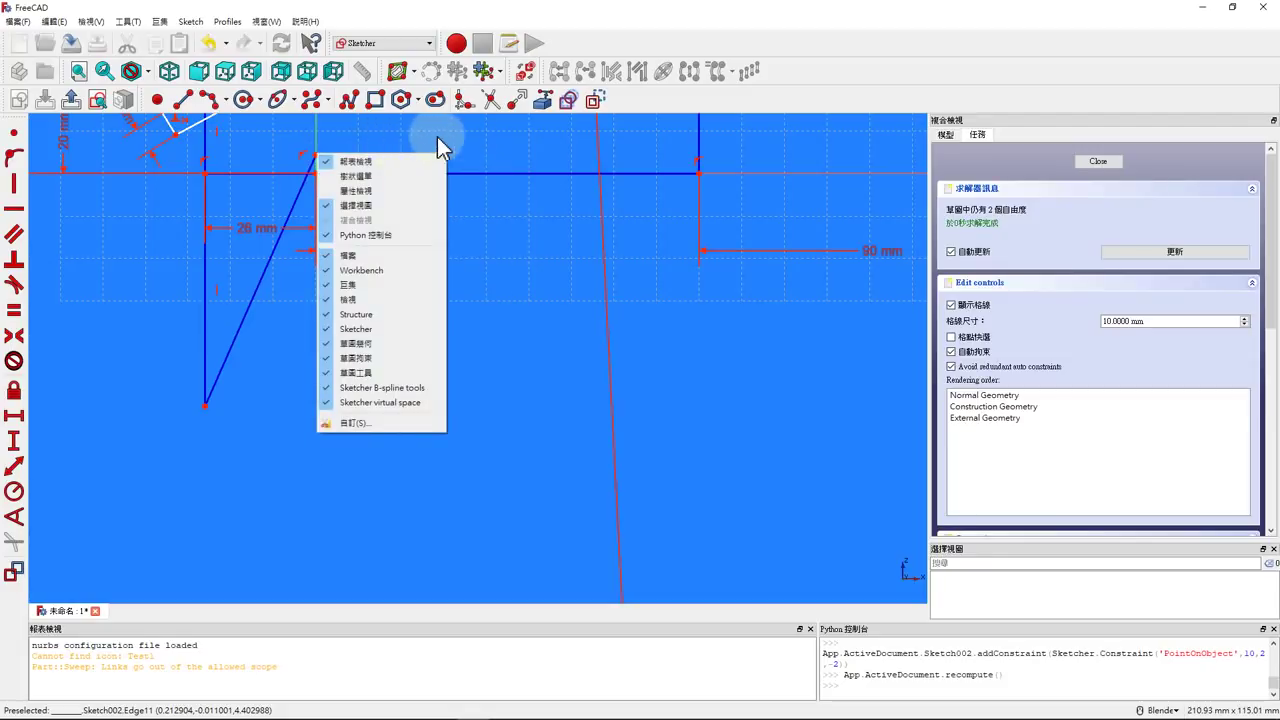
click(490, 132)
drag(317, 156, 316, 436)
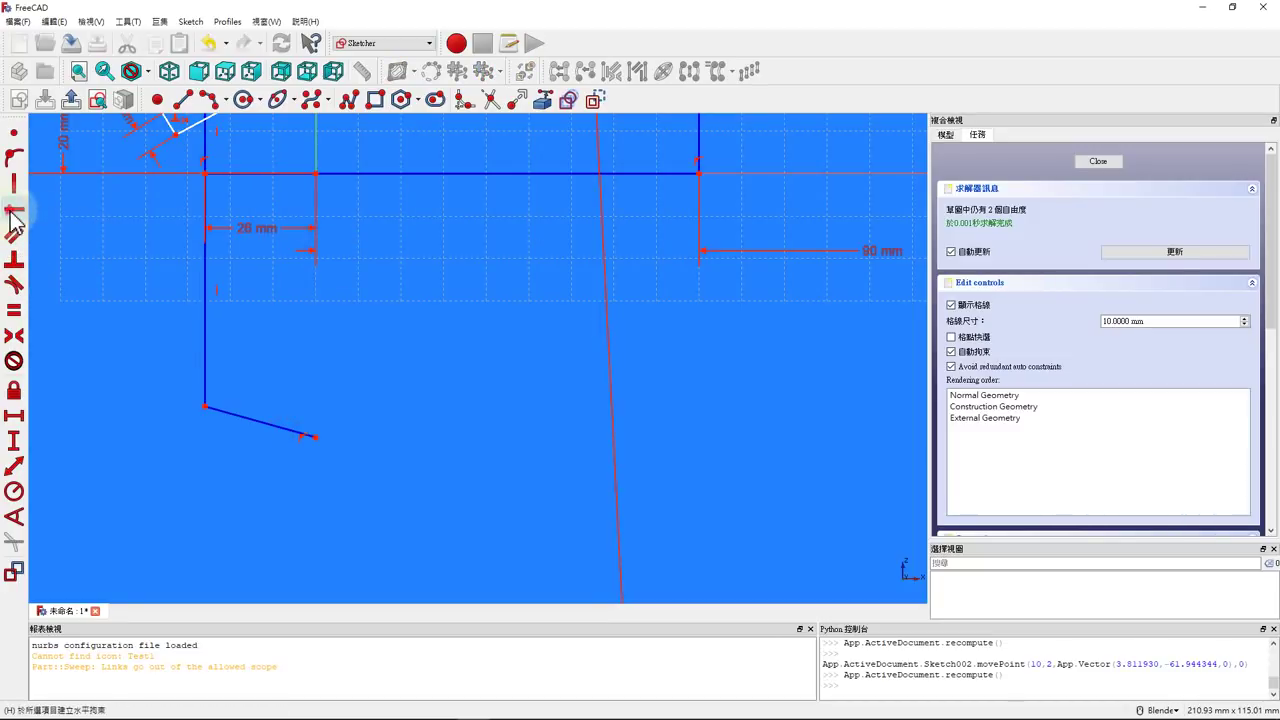
click(261, 403)
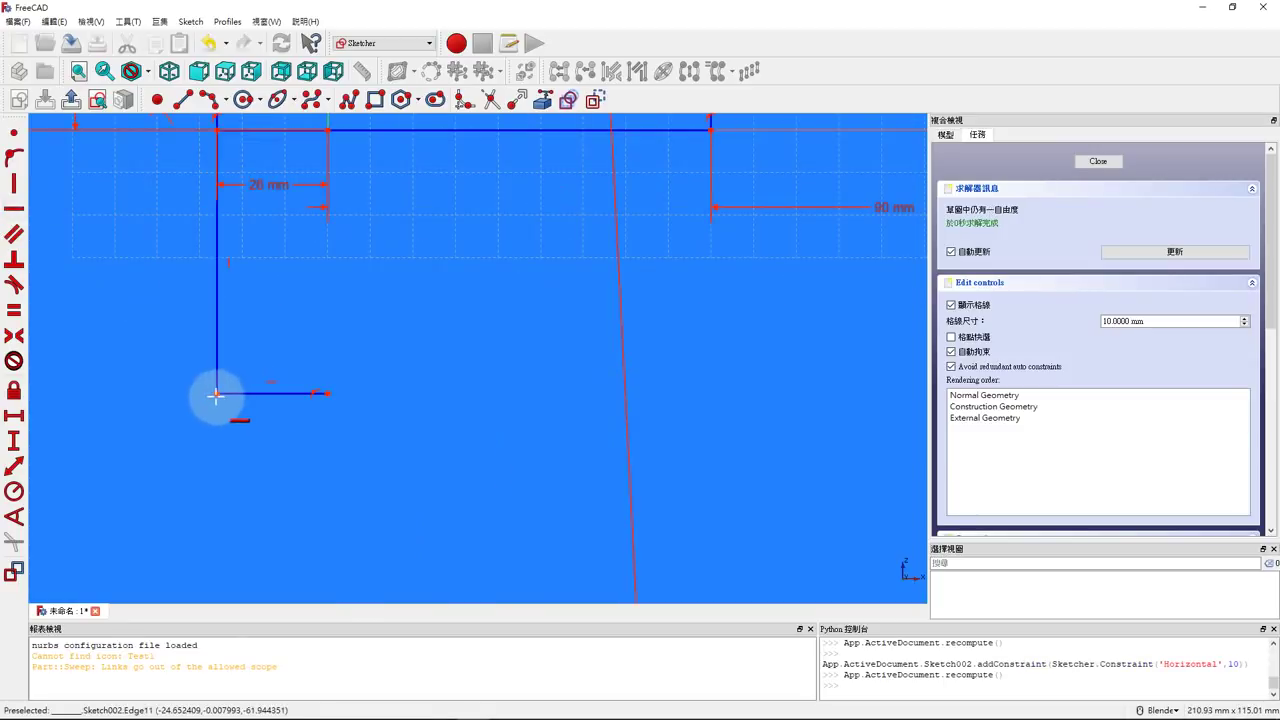
- Set a 100 mm vertical distance from the line's bottom to the strip's lower corner
click(217, 393)
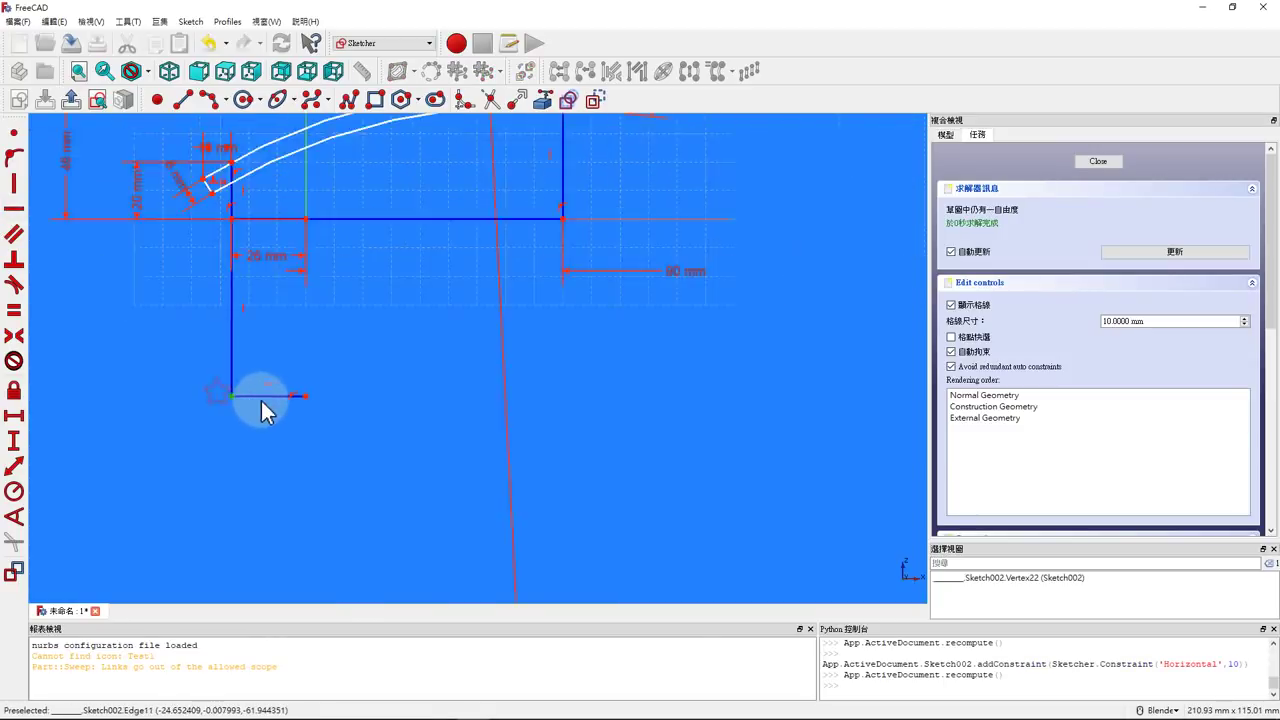
scroll(250, 330, up, 3)
scroll(247, 270, up, 2)
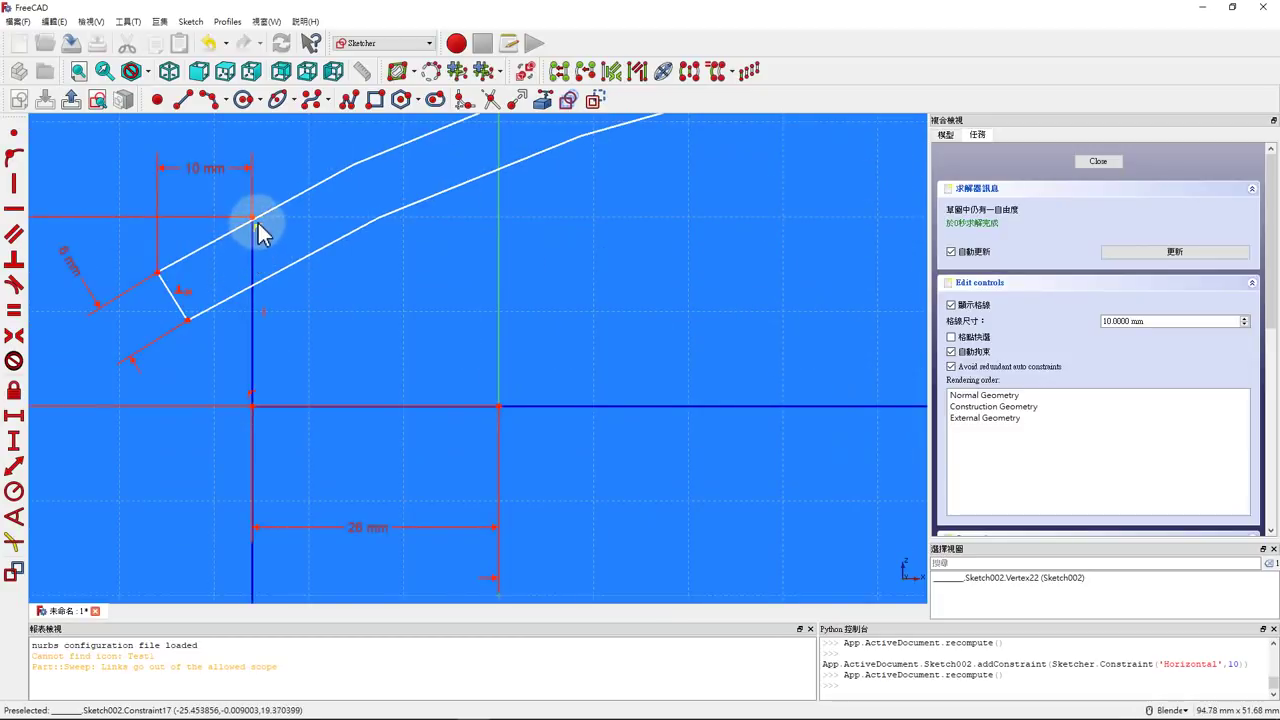
click(257, 230)
scroll(257, 230, down, 3)
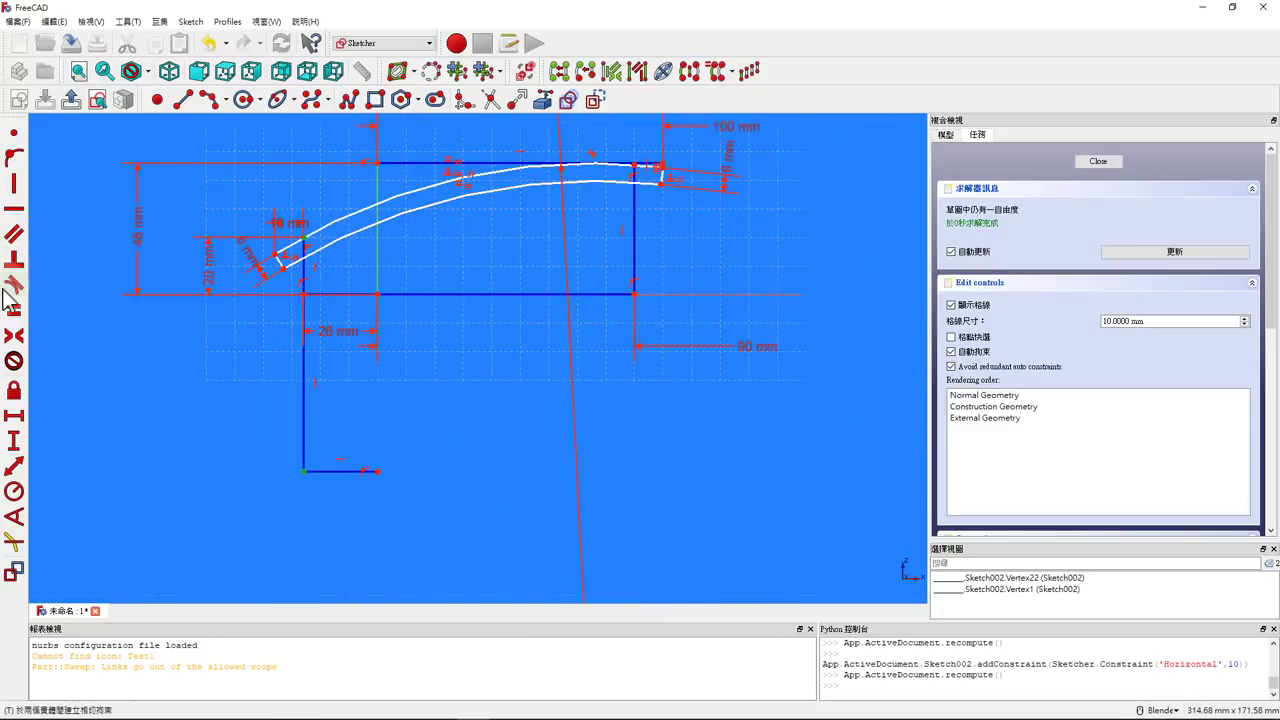
click(20, 445)
text(100)
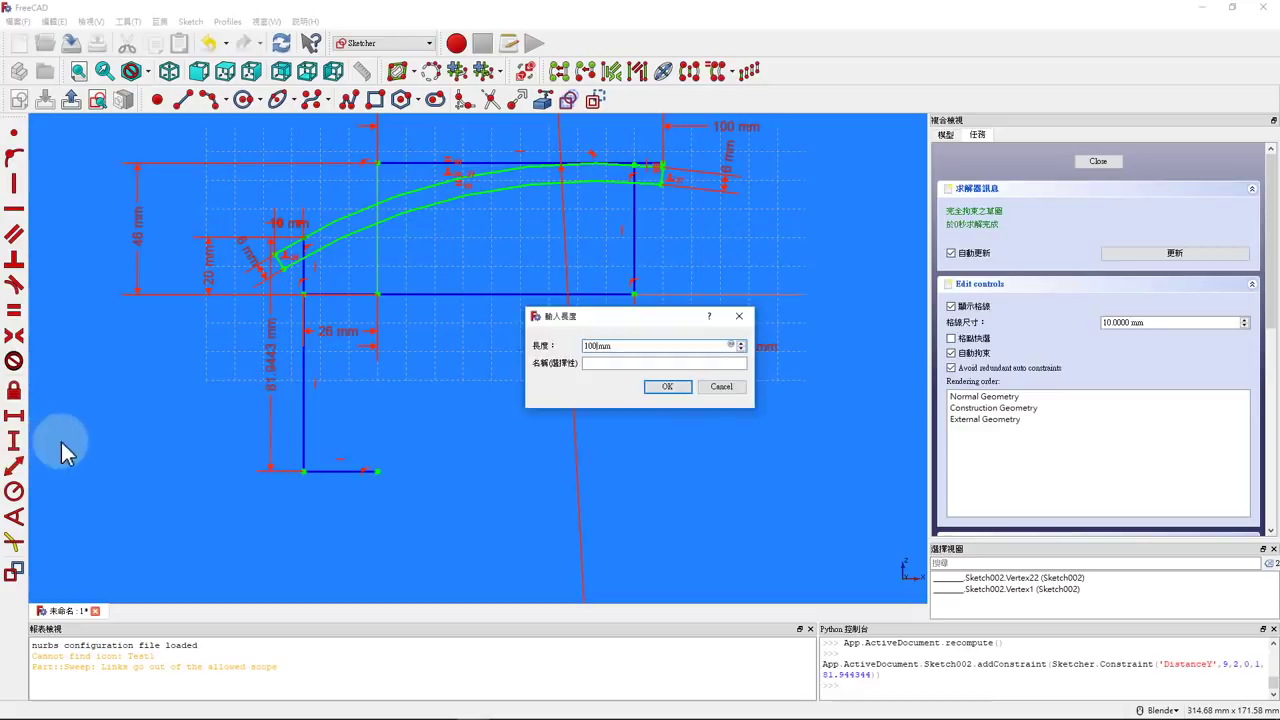
key(Return)
- Reposition the 100 mm and 10 mm dimension labels and close the sketch
mouse_move(280, 400)
mouse_down()
mouse_move(114, 371)
mouse_move(86, 337)
mouse_up()
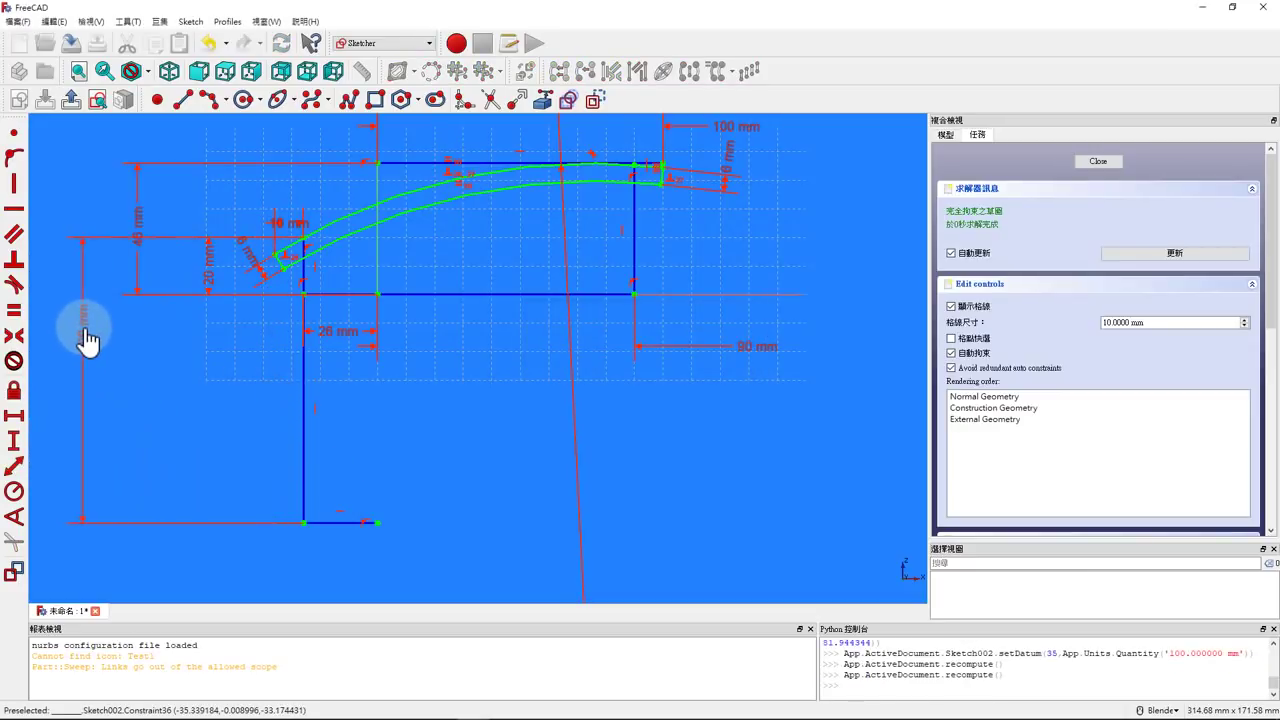
drag(310, 228, 222, 192)
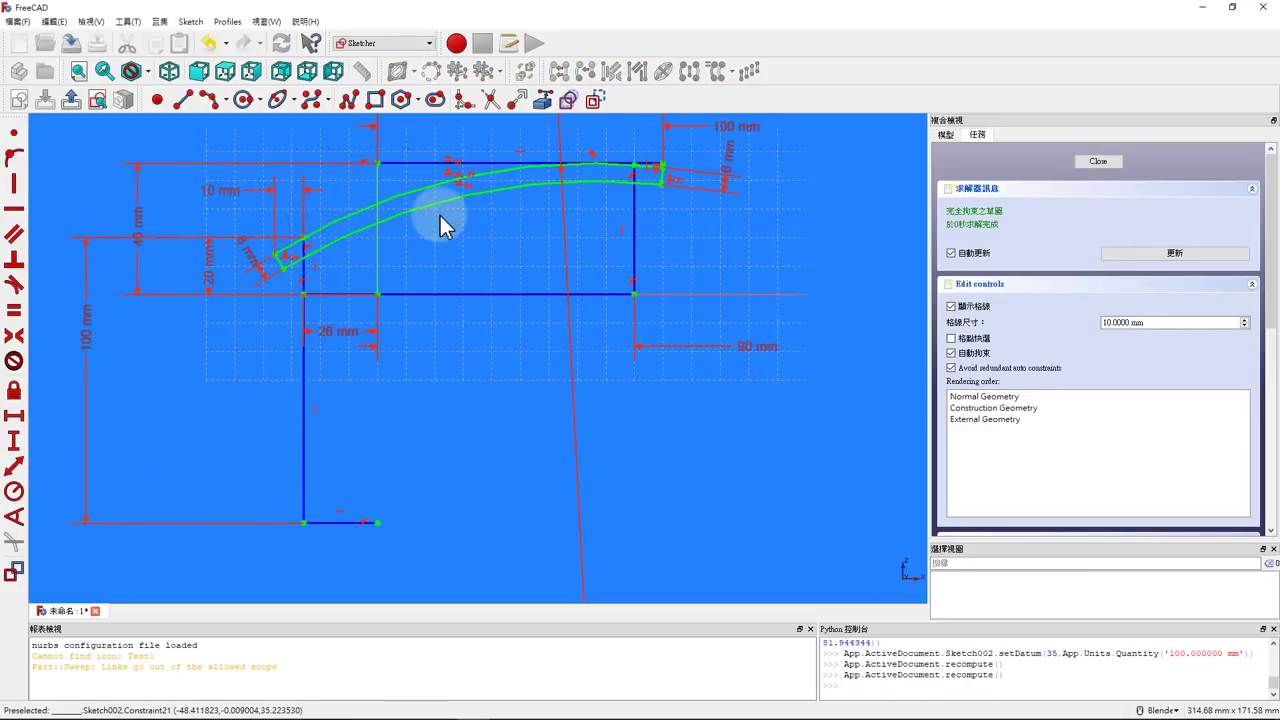
click(1114, 160)
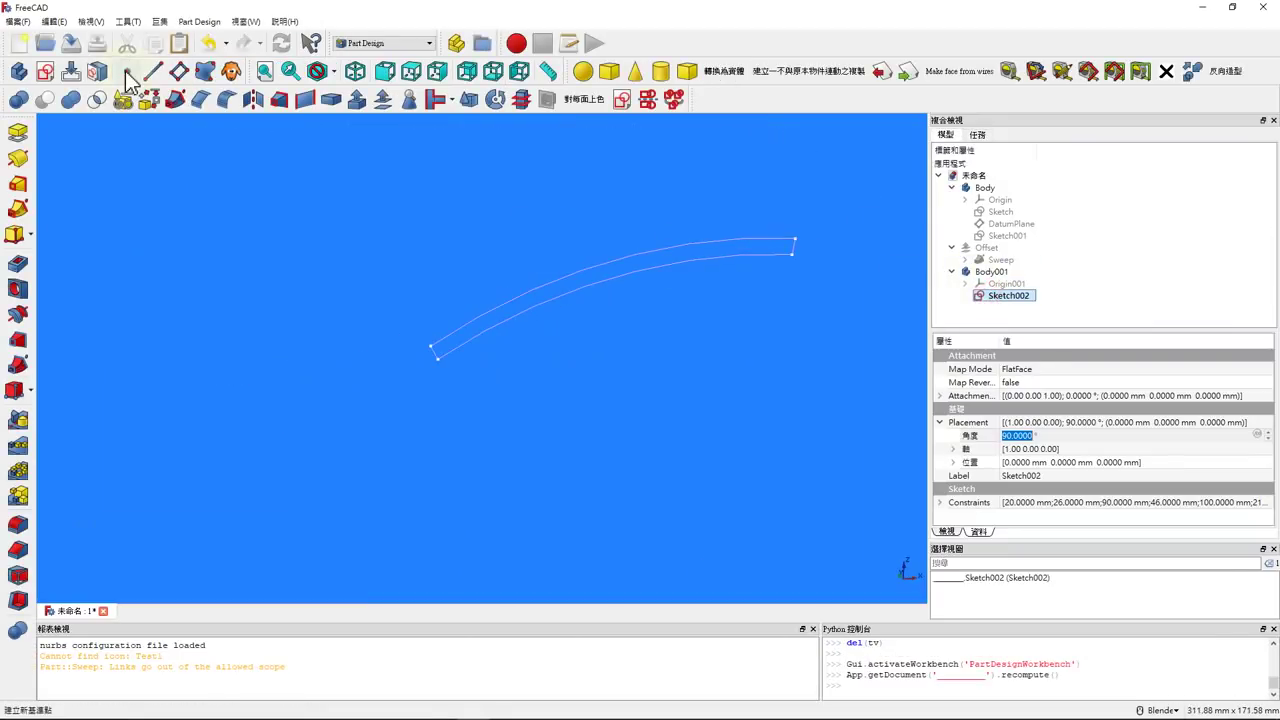
- Make Body001 the active body after the no-active-body warning
click(41, 162)
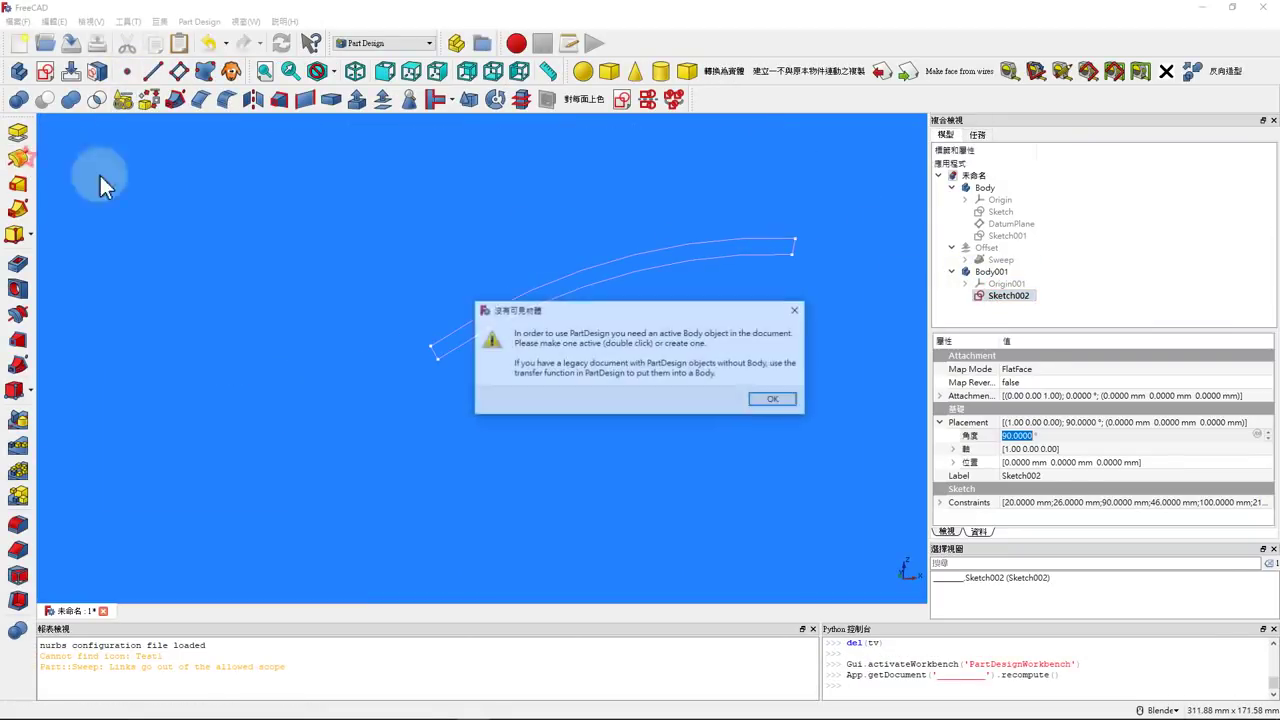
click(774, 400)
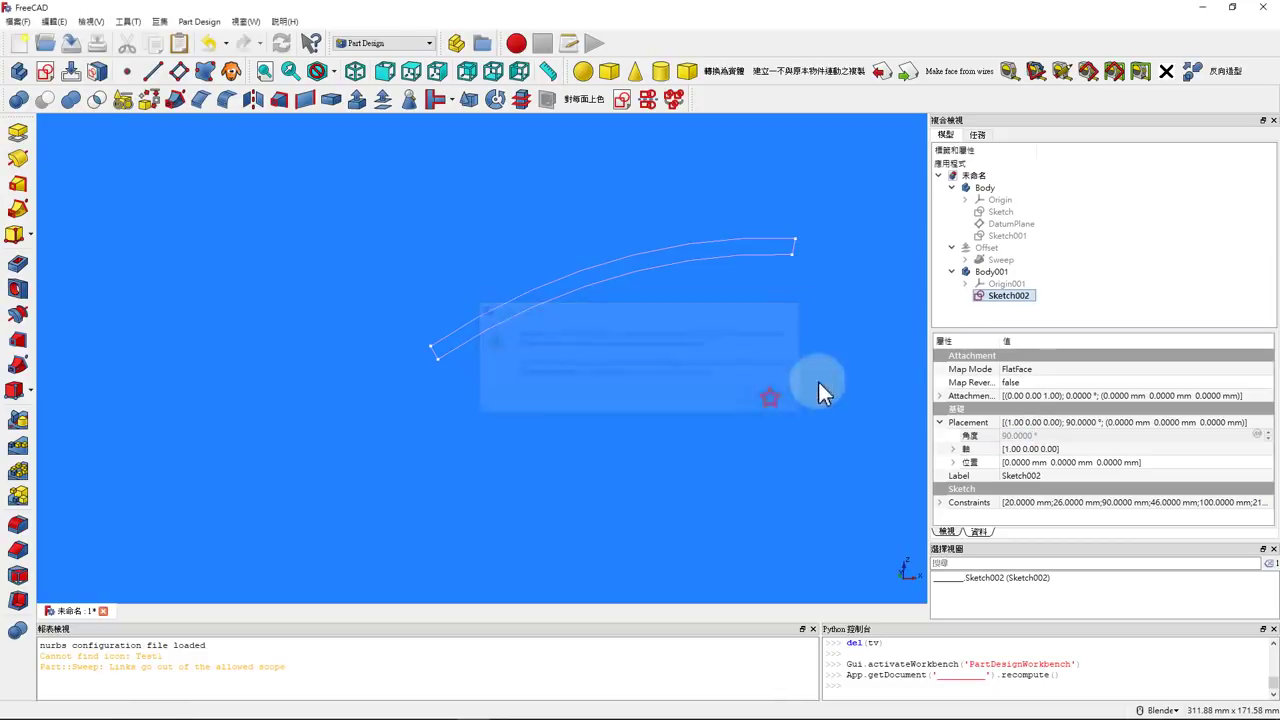
click(990, 272)
right_click(987, 278)
click(1035, 286)
- Revolve Sketch002 60° symmetric to plane about Construction line 7
click(1000, 296)
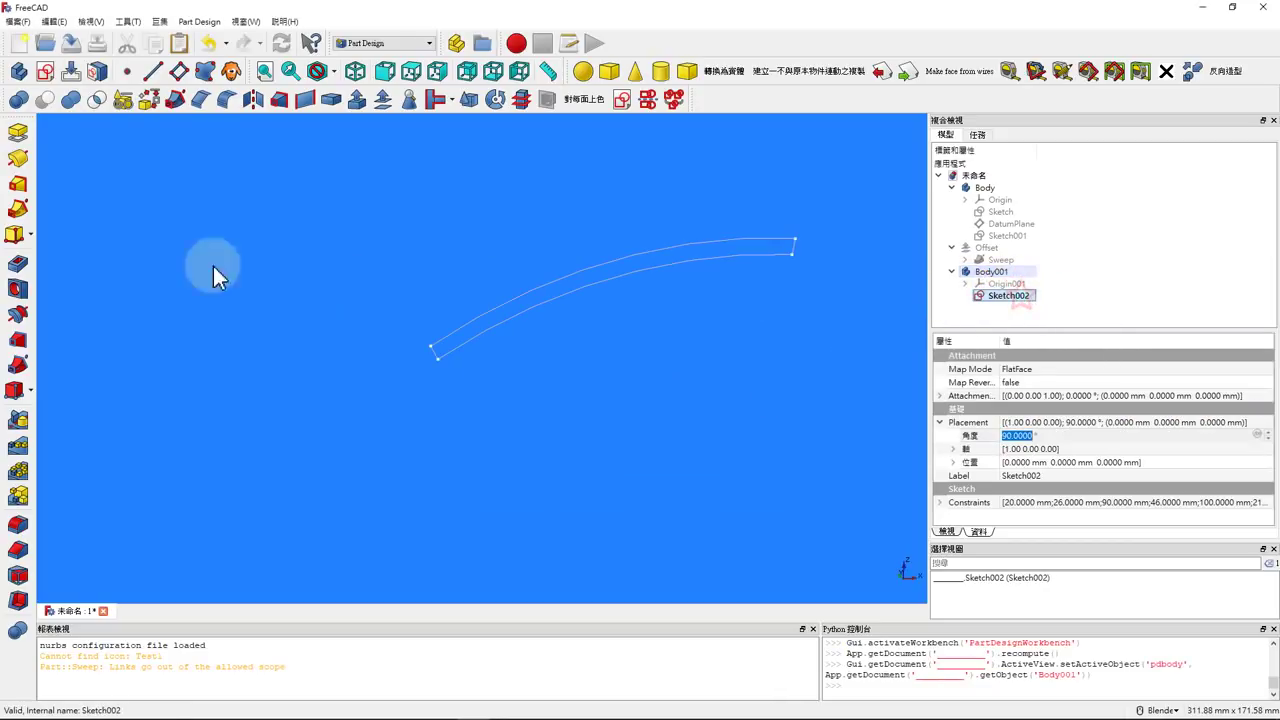
click(18, 158)
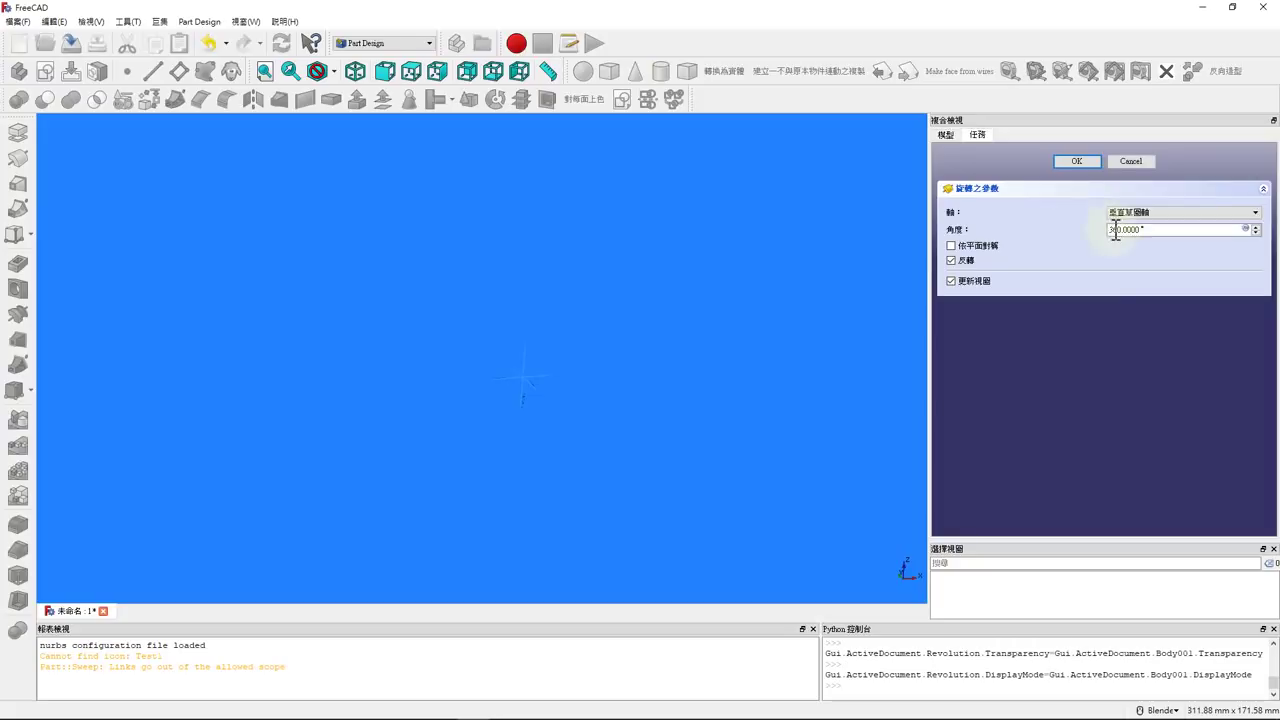
click(1192, 213)
click(1180, 282)
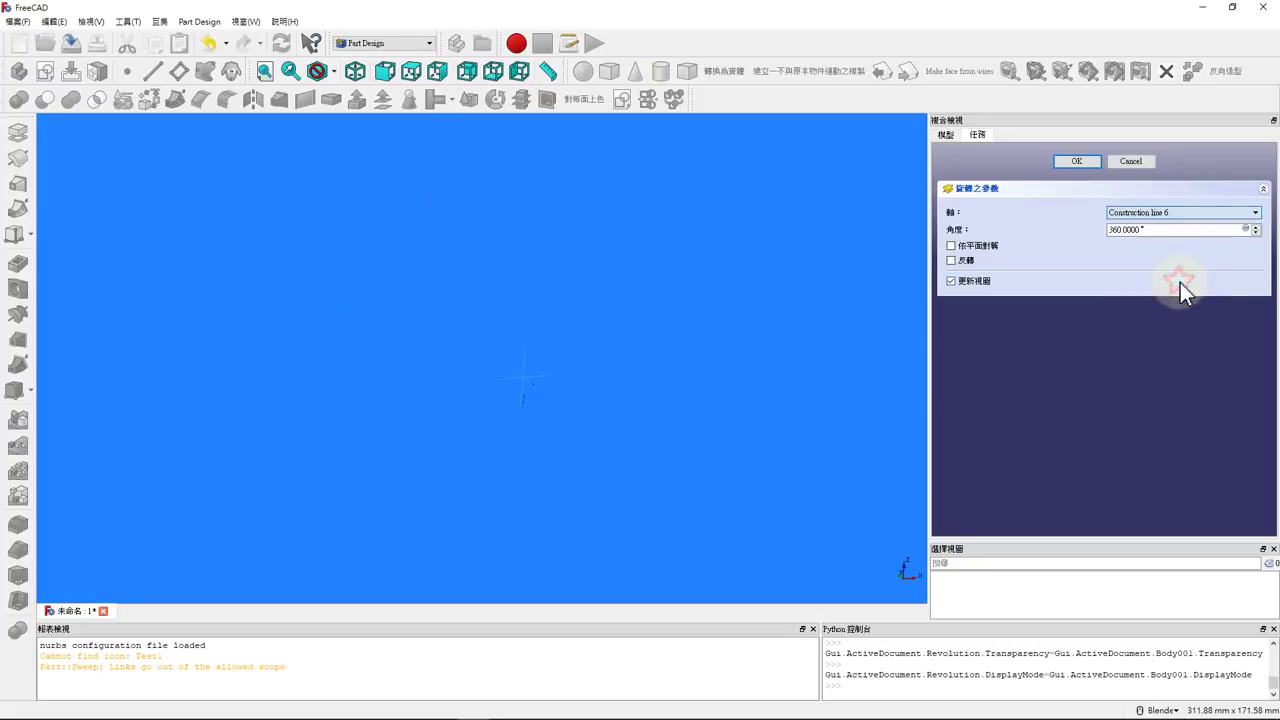
click(1151, 212)
click(1160, 288)
mouse_move(896, 295)
middle_down()
mouse_move(712, 224)
mouse_move(765, 293)
mouse_move(836, 292)
mouse_move(557, 257)
mouse_move(743, 314)
mouse_move(743, 297)
mouse_move(775, 291)
mouse_move(899, 287)
middle_up()
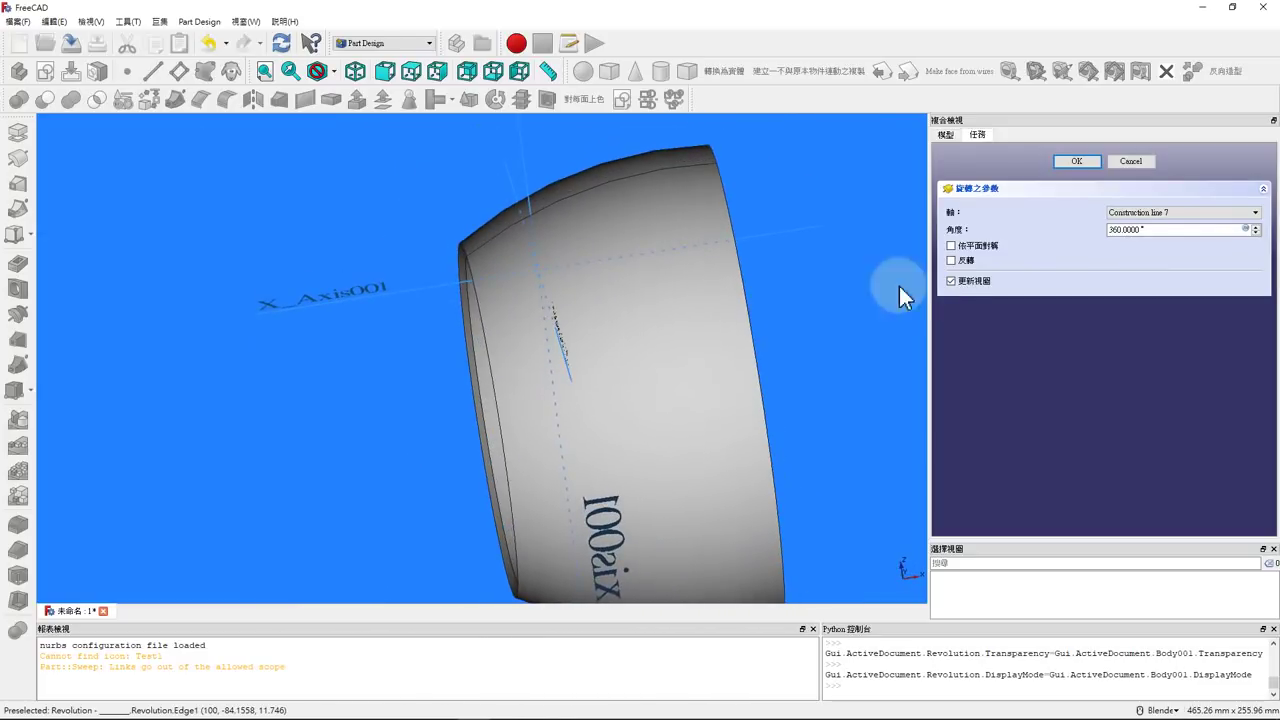
drag(1094, 233, 1022, 233)
text(50)
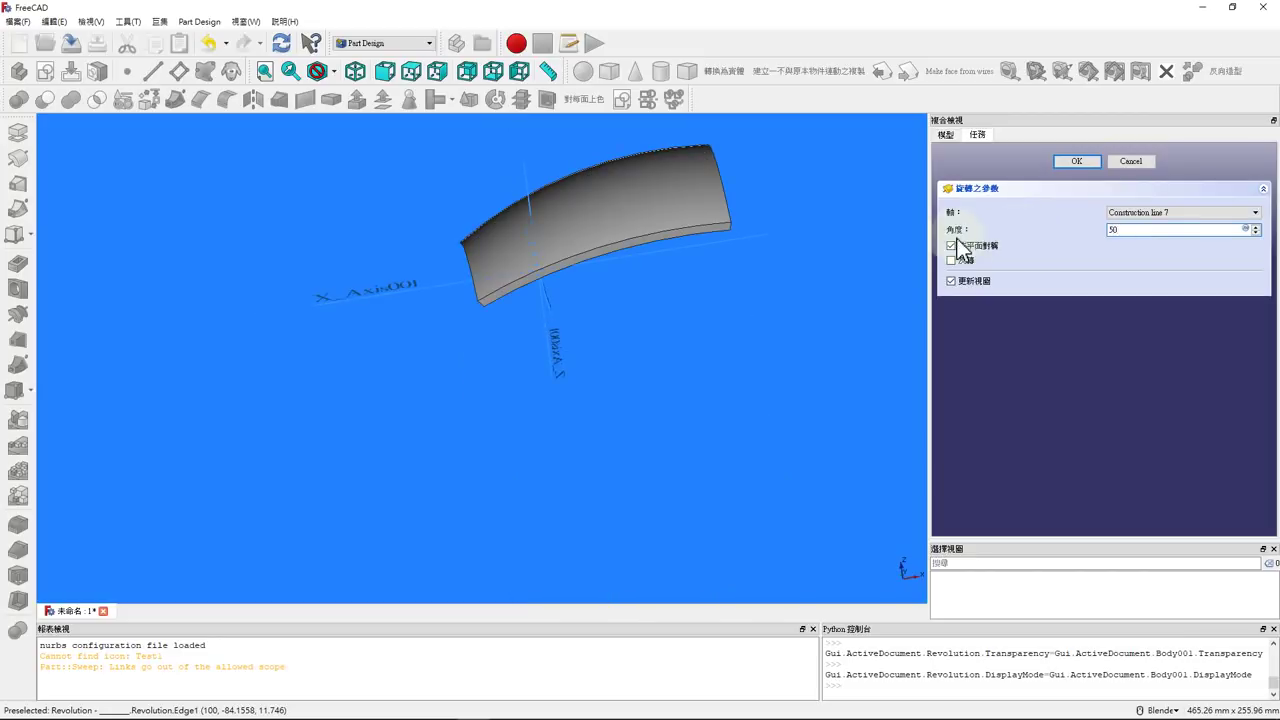
text(60)
mouse_move(518, 245)
middle_down()
mouse_move(580, 286)
mouse_move(590, 328)
mouse_move(526, 257)
mouse_move(466, 251)
mouse_move(473, 288)
middle_up()
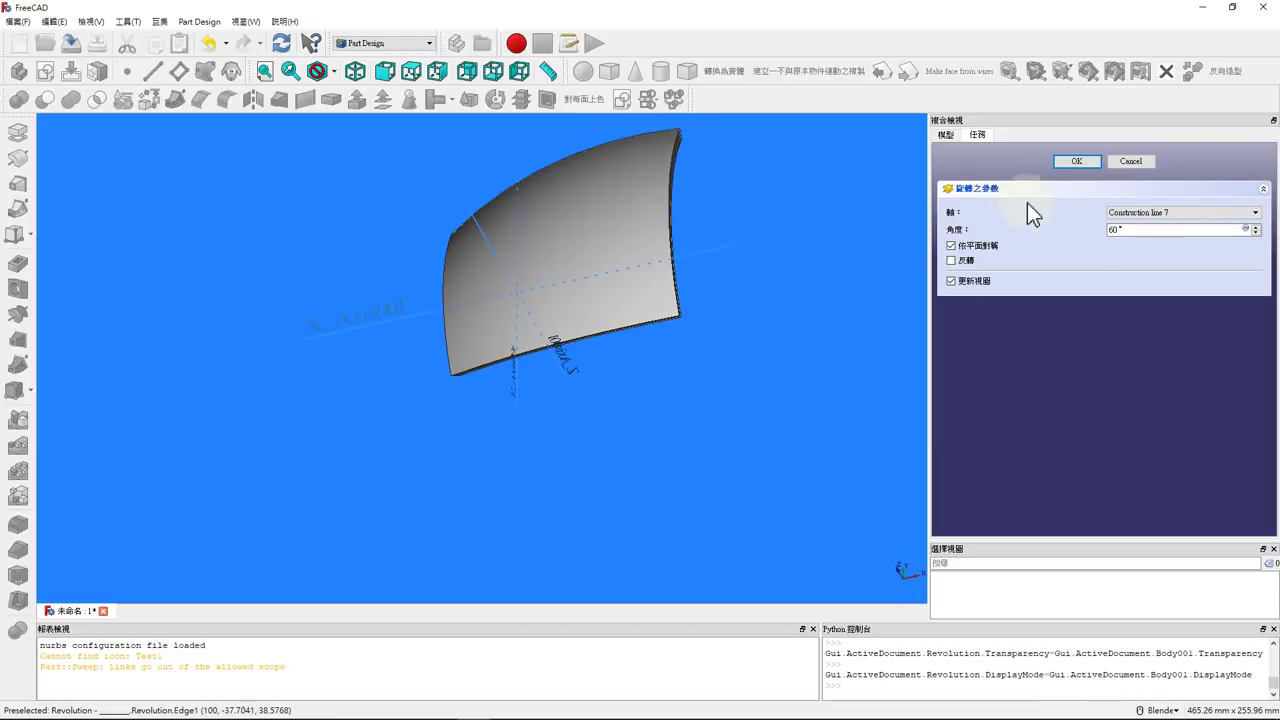
click(1068, 165)
middle_drag(557, 263, 895, 249)
click(985, 248)
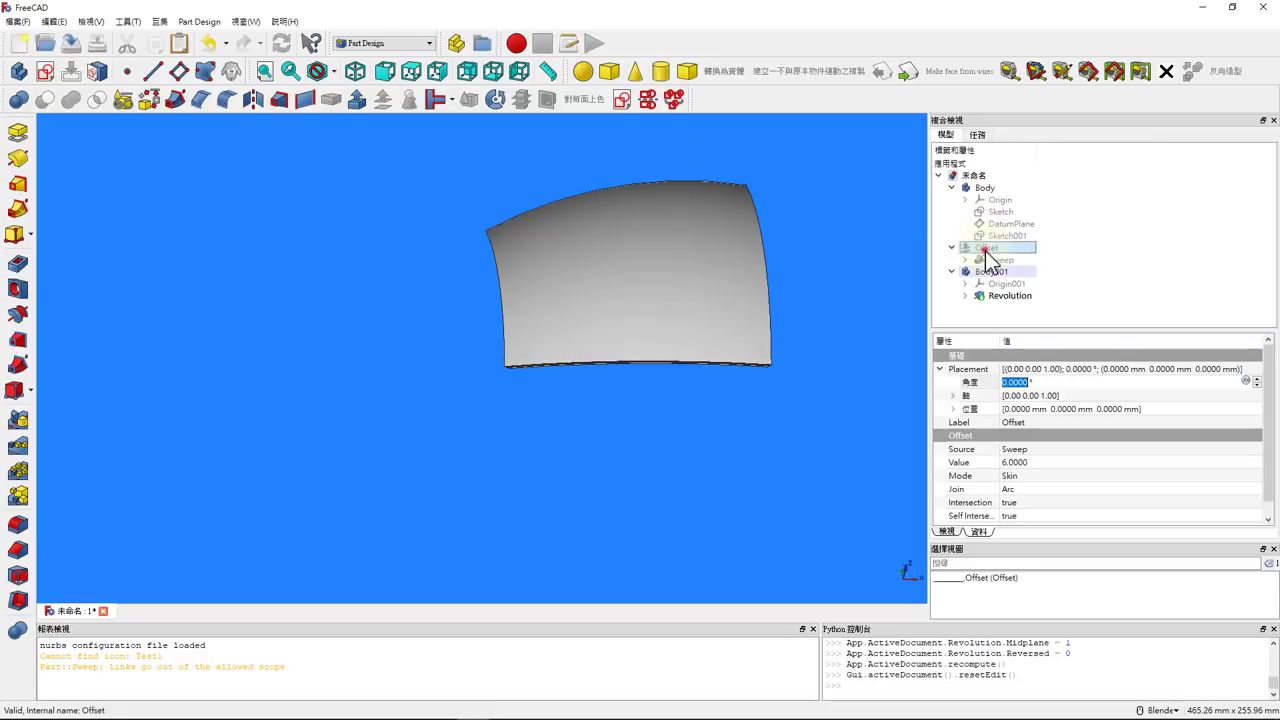
- Show the Offset sheet and orbit to inspect it against the revolved plate
key(space)
click(846, 248)
middle_drag(846, 250, 697, 263)
scroll(726, 259, up, 4)
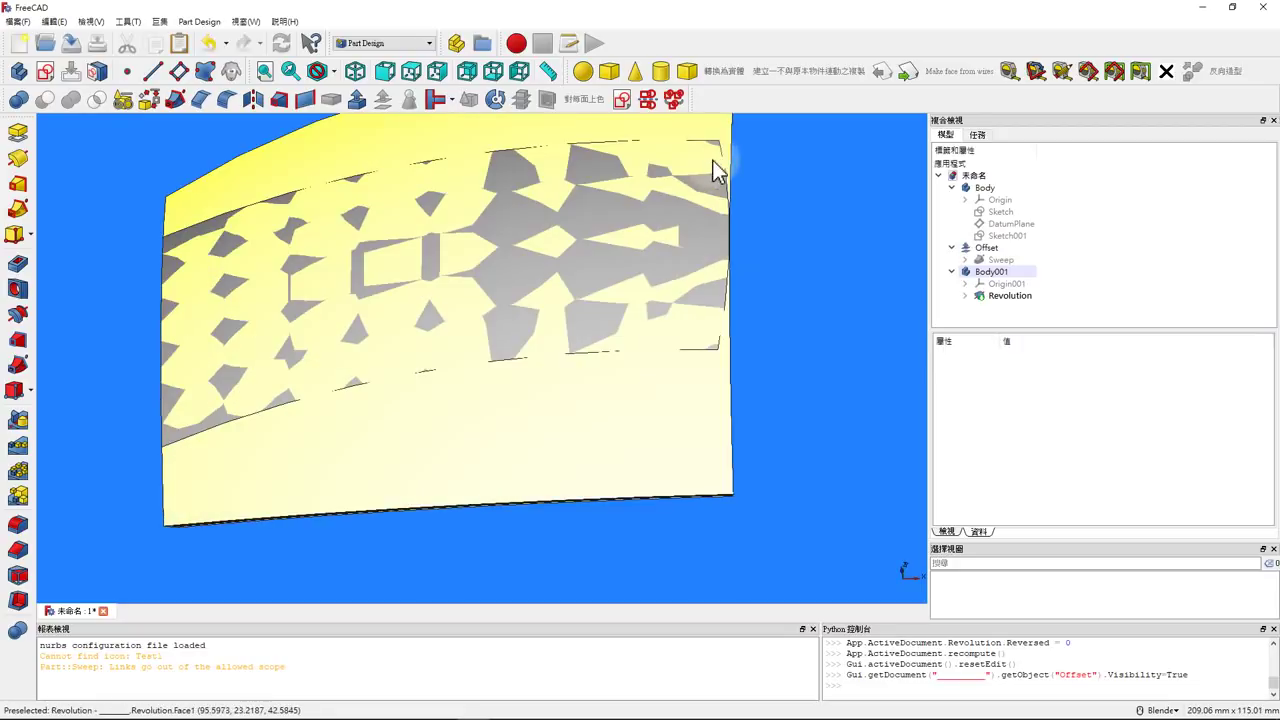
middle_drag(726, 366, 711, 363)
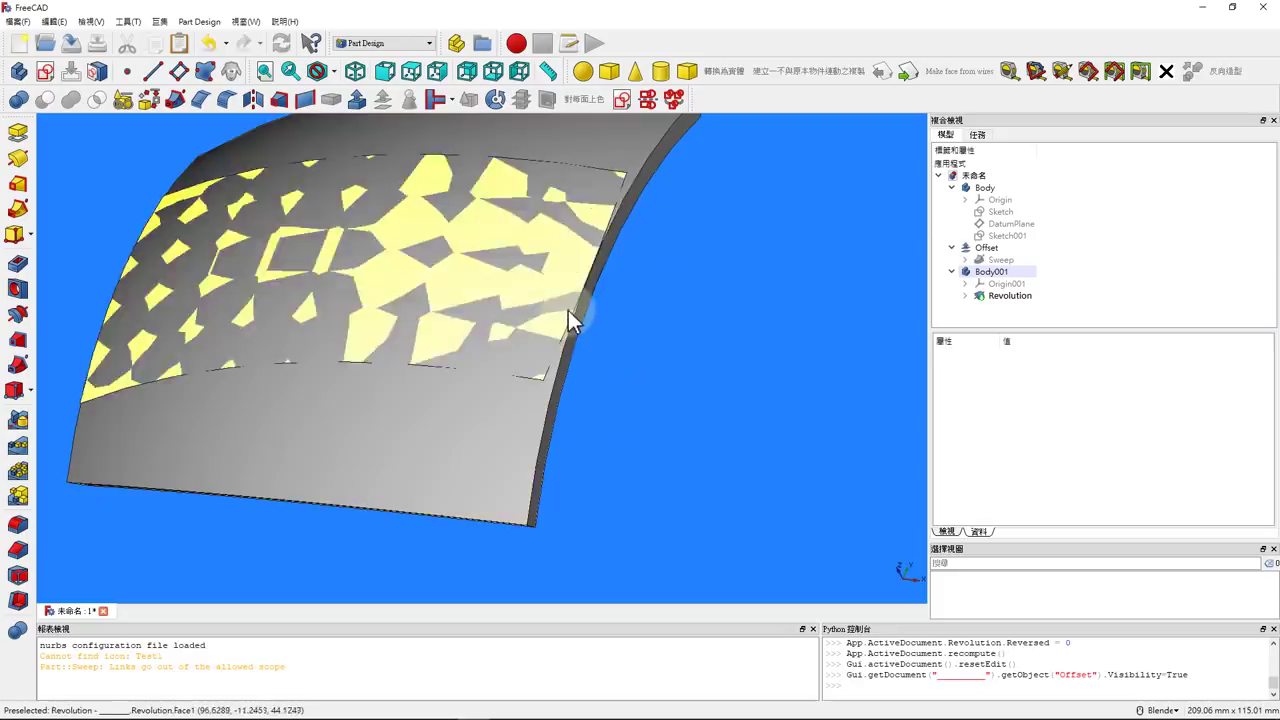
scroll(556, 325, down, 5)
scroll(554, 315, up, 4)
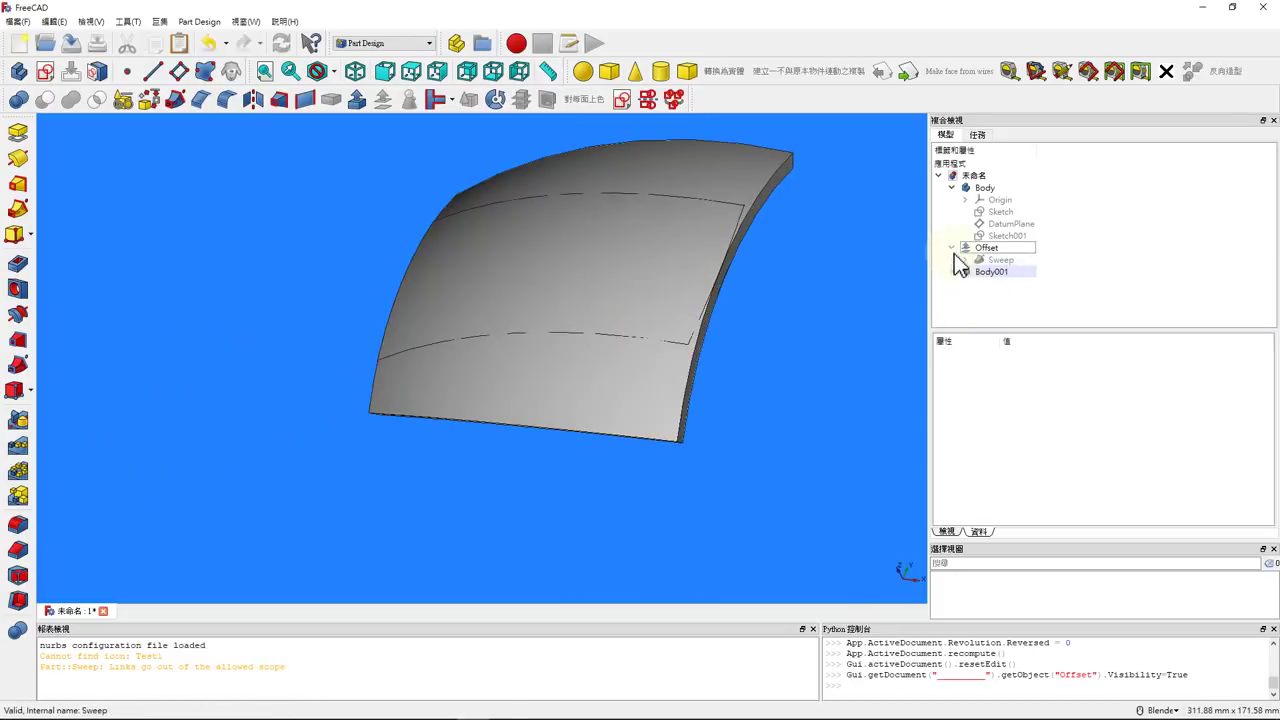
- Collapse the first Body's branch in the tree and select Body001
click(995, 199)
click(951, 187)
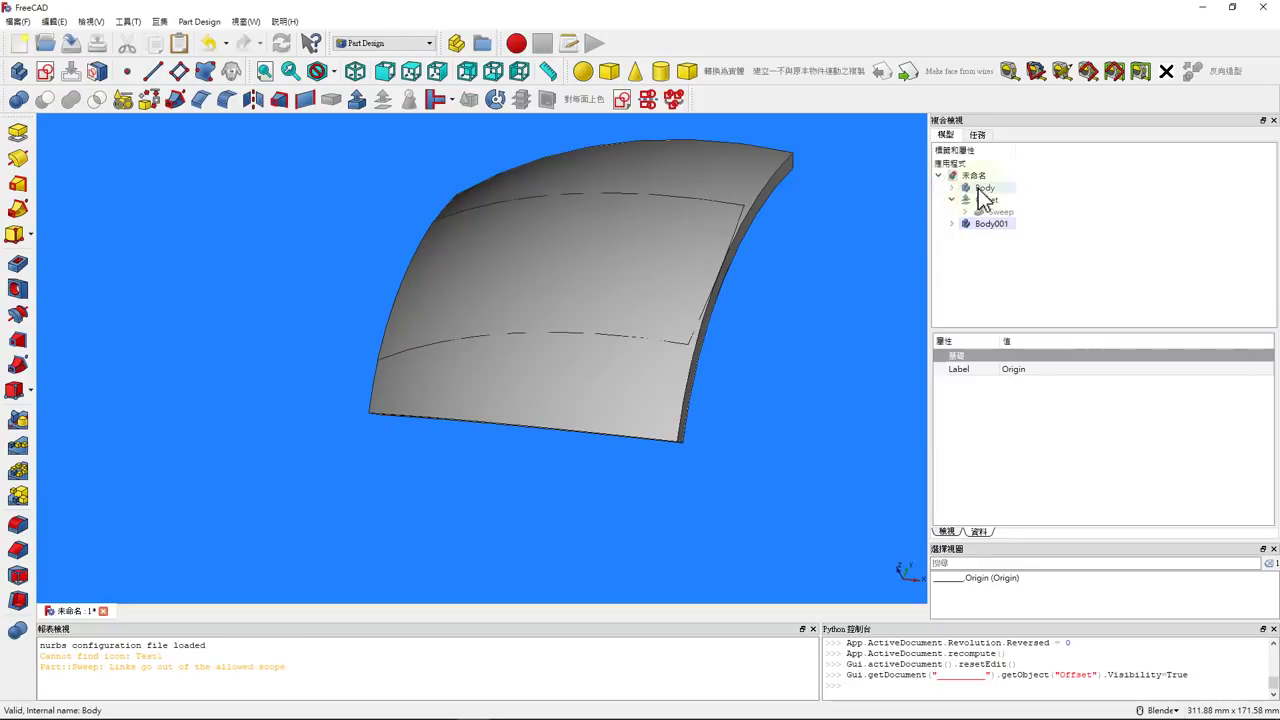
click(980, 189)
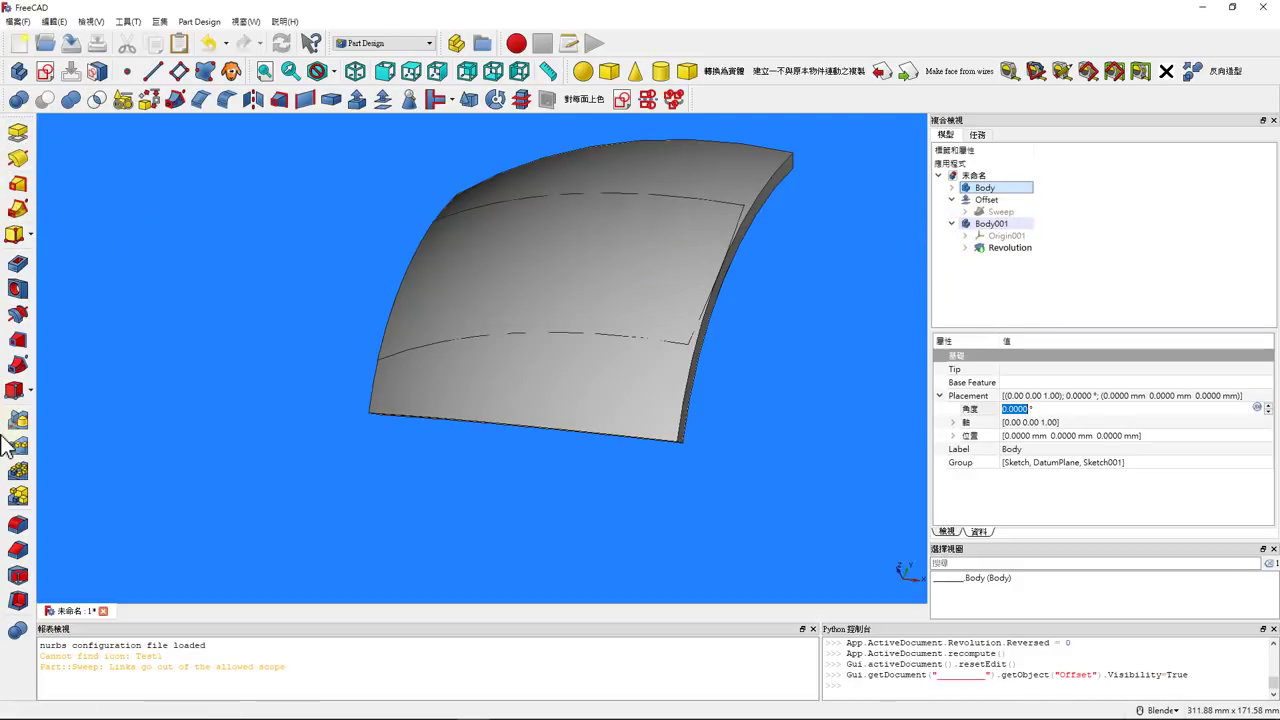
click(981, 225)
- Hide Body001 and orbit to inspect the offset sheet's arc and thickness alone
key(space)
key(space)
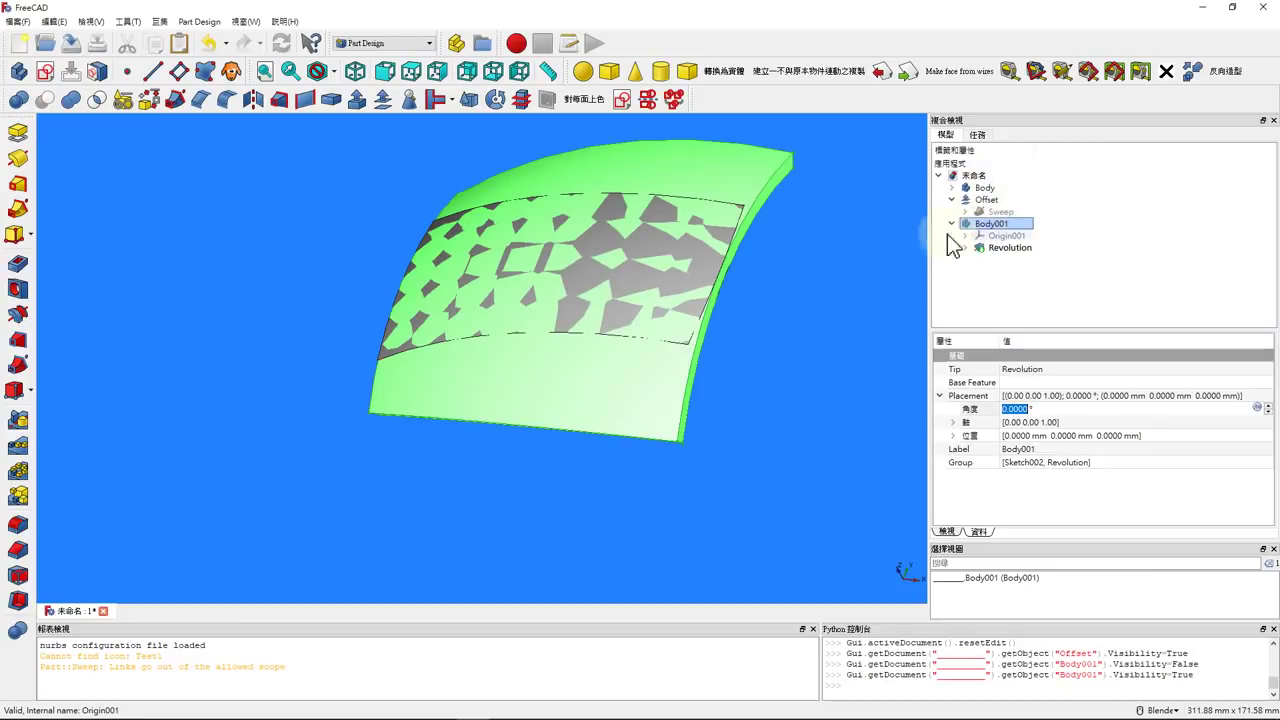
scroll(708, 343, down, 4)
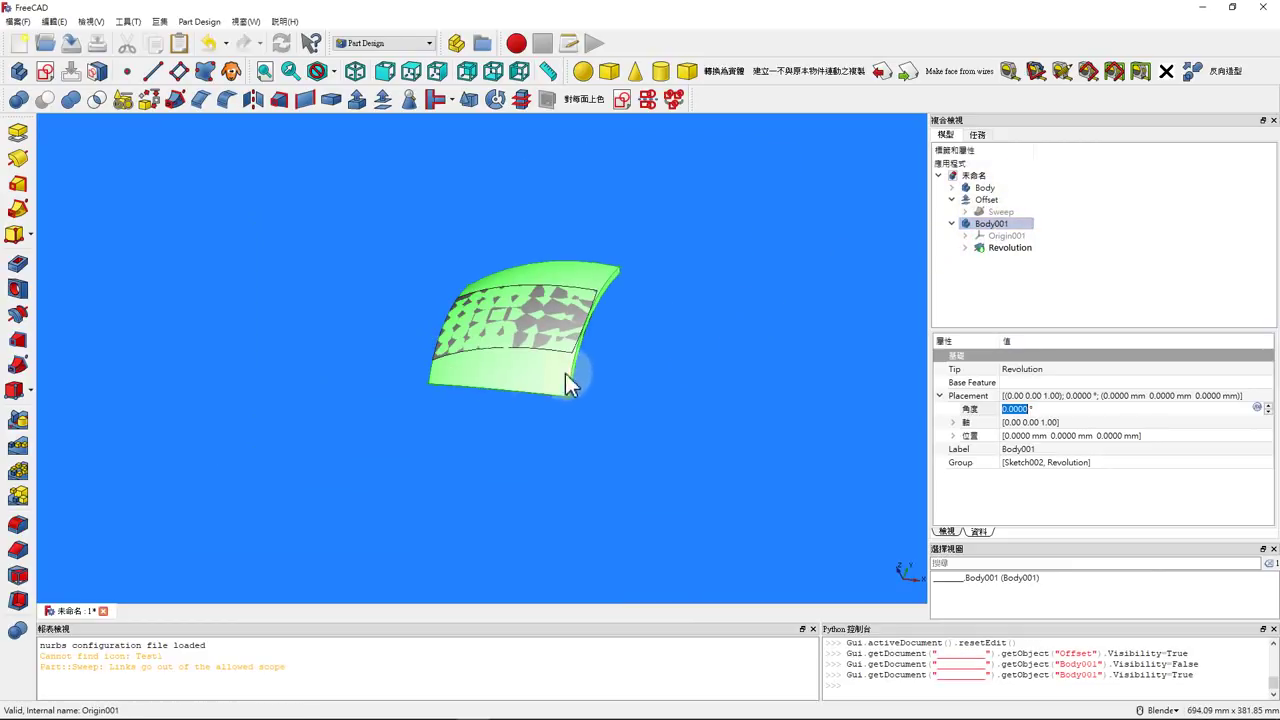
click(462, 424)
middle_drag(448, 419, 442, 341)
scroll(442, 341, up, 5)
scroll(442, 341, down, 3)
scroll(515, 437, up, 2)
mouse_move(513, 436)
middle_down()
mouse_move(694, 320)
mouse_move(606, 355)
mouse_move(433, 127)
middle_up()
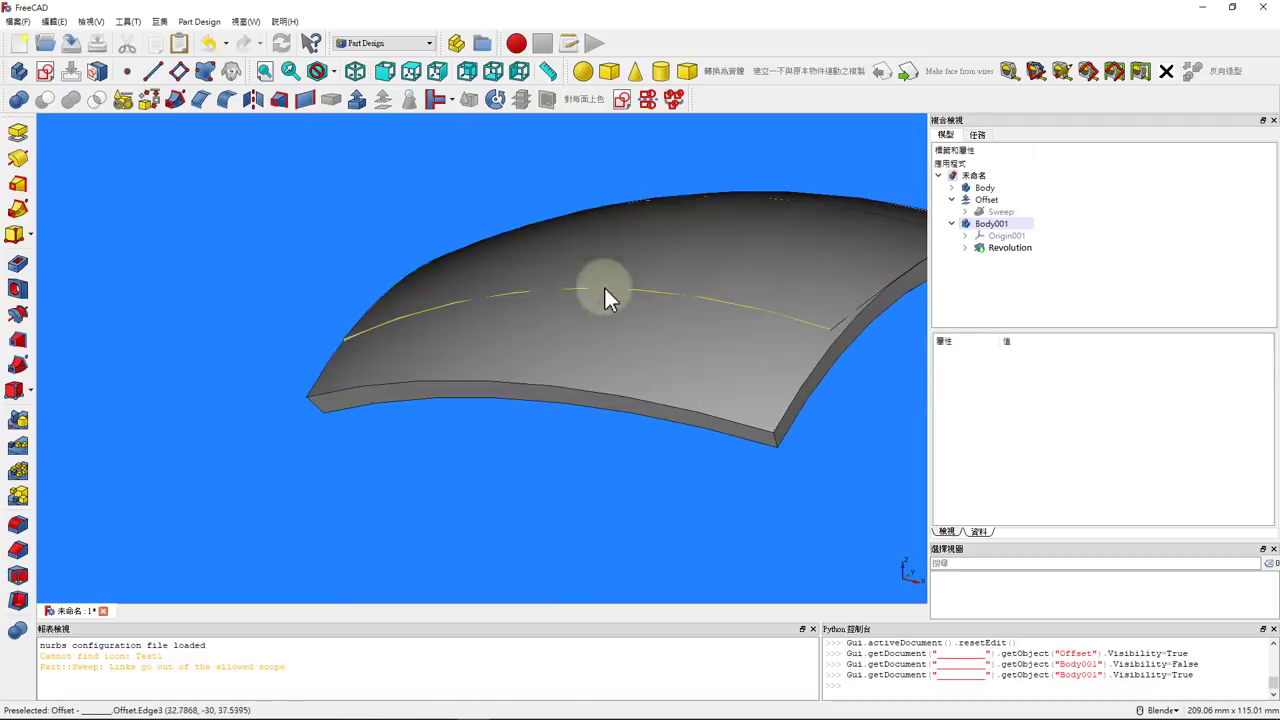
click(988, 224)
key(space)
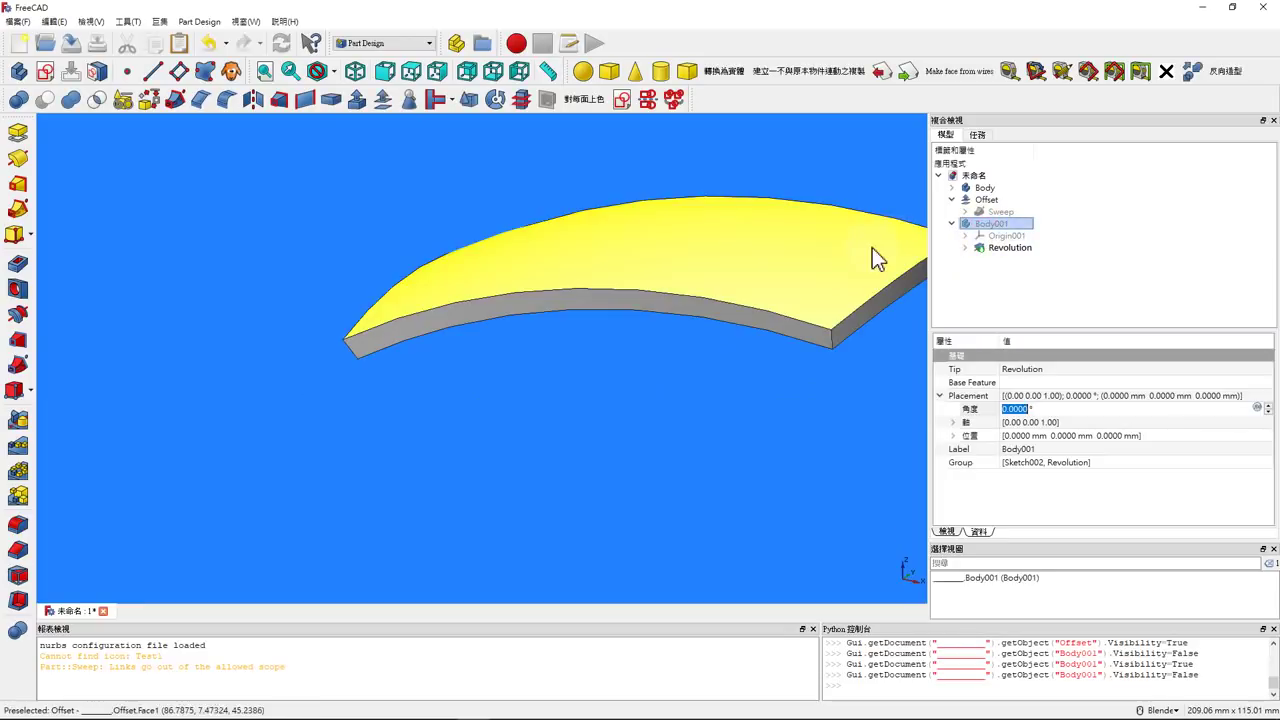
scroll(582, 274, down, 1)
mouse_move(582, 274)
middle_down()
mouse_move(627, 265)
mouse_move(709, 347)
middle_up()
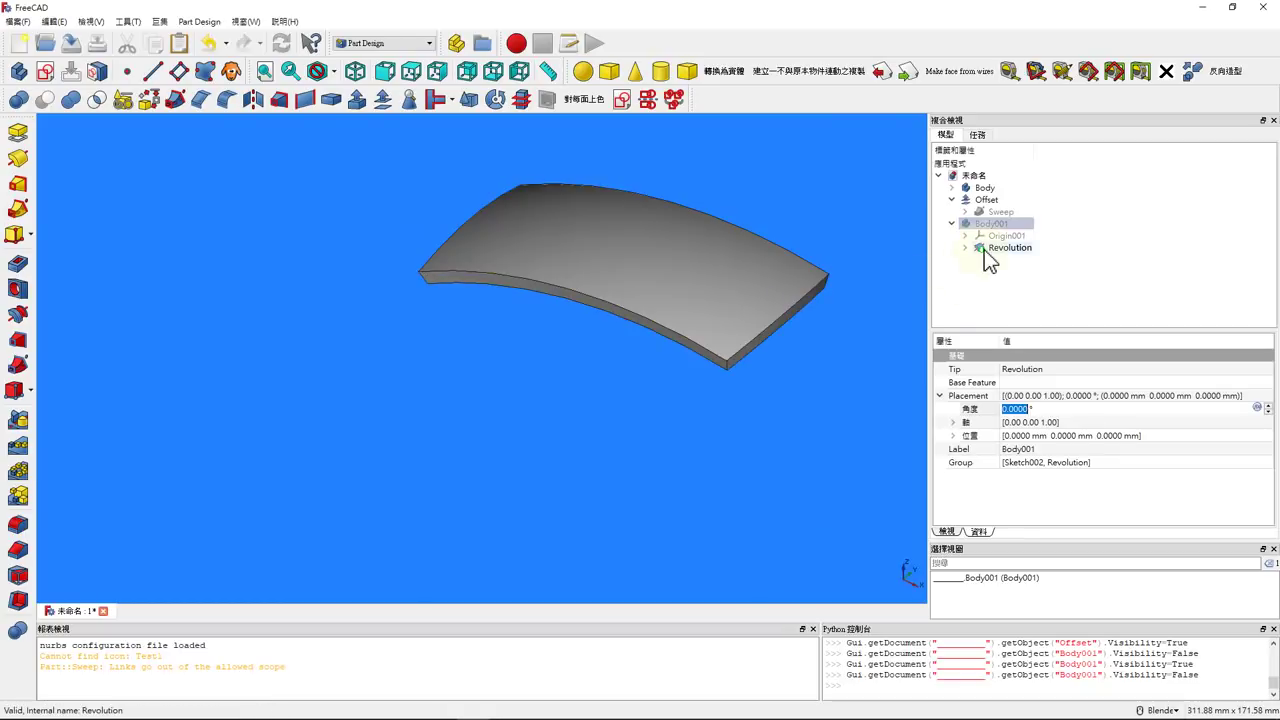
- Show Body001 again and orbit to compare its surface with the offset sheet
click(991, 224)
key(space)
scroll(589, 321, up, 2)
mouse_move(589, 321)
middle_down()
mouse_move(514, 357)
mouse_move(527, 369)
middle_up()
scroll(527, 369, down, 4)
mouse_move(512, 297)
middle_down()
mouse_move(686, 346)
mouse_move(660, 320)
middle_up()
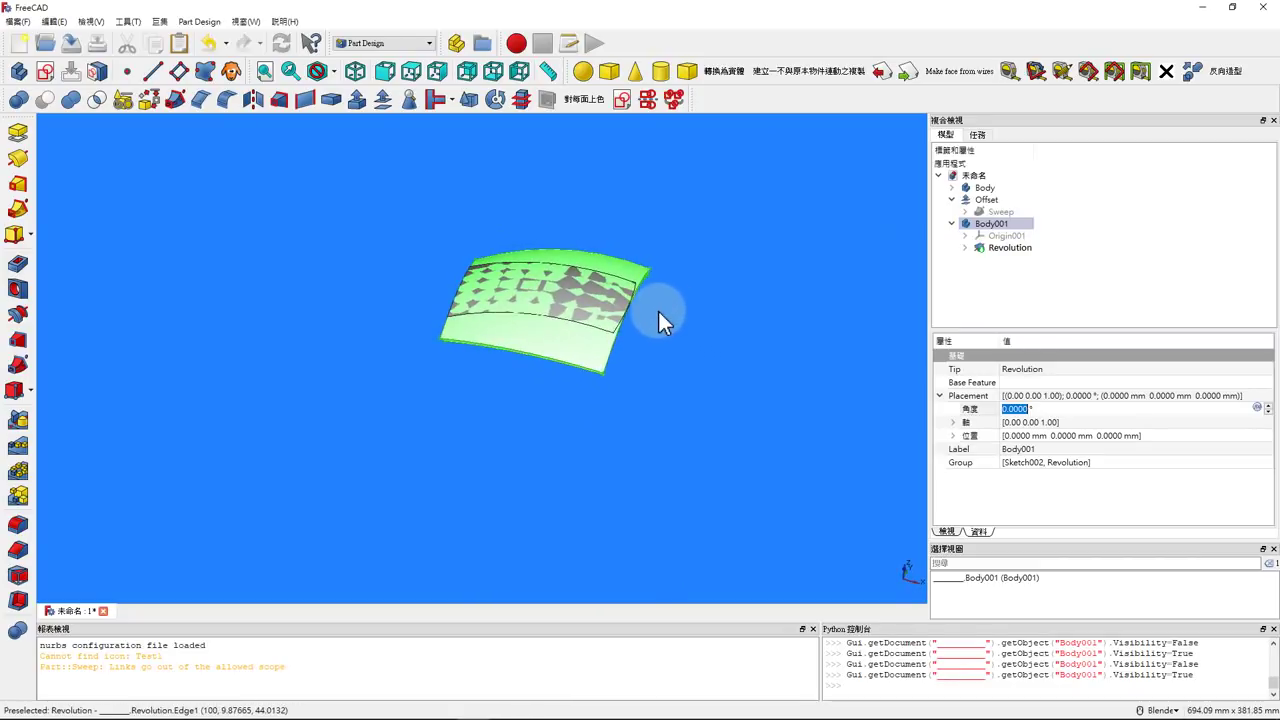
scroll(571, 366, up, 2)
scroll(568, 359, up, 2)
scroll(602, 335, down, 2)
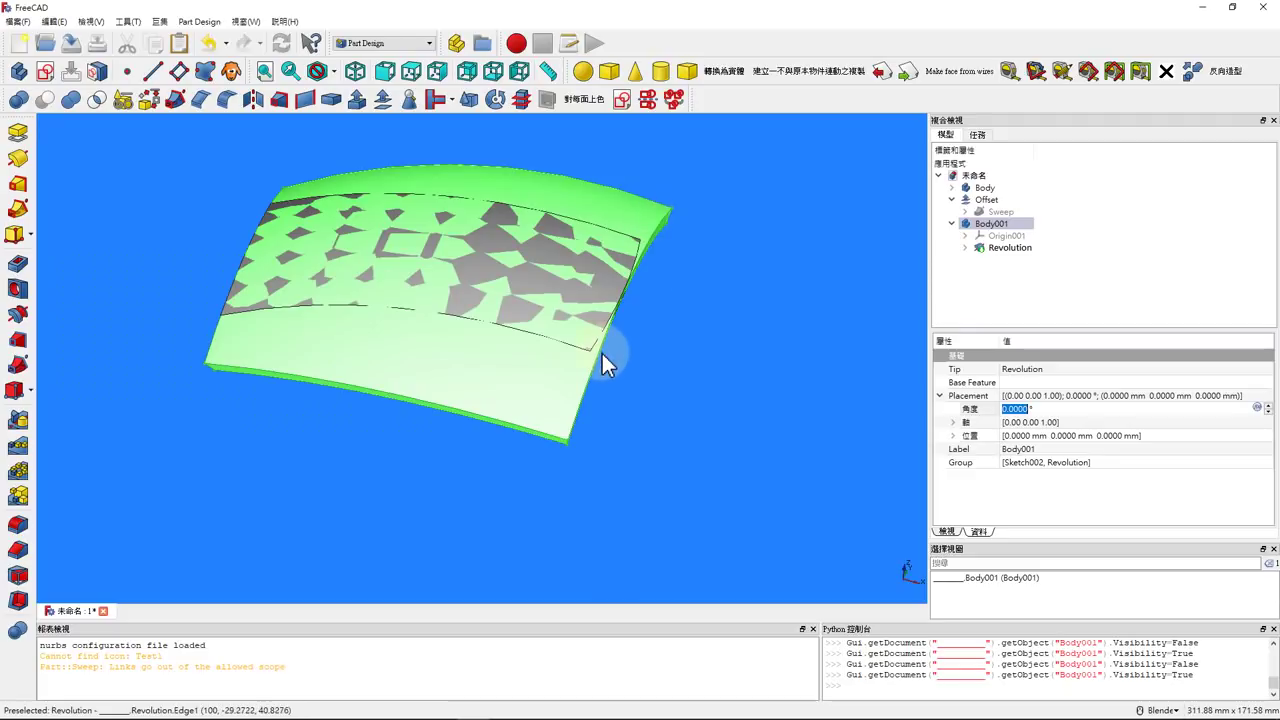
scroll(601, 351, down, 2)
mouse_move(596, 357)
middle_down()
mouse_move(580, 309)
mouse_move(443, 269)
mouse_move(649, 429)
mouse_move(466, 398)
middle_up()
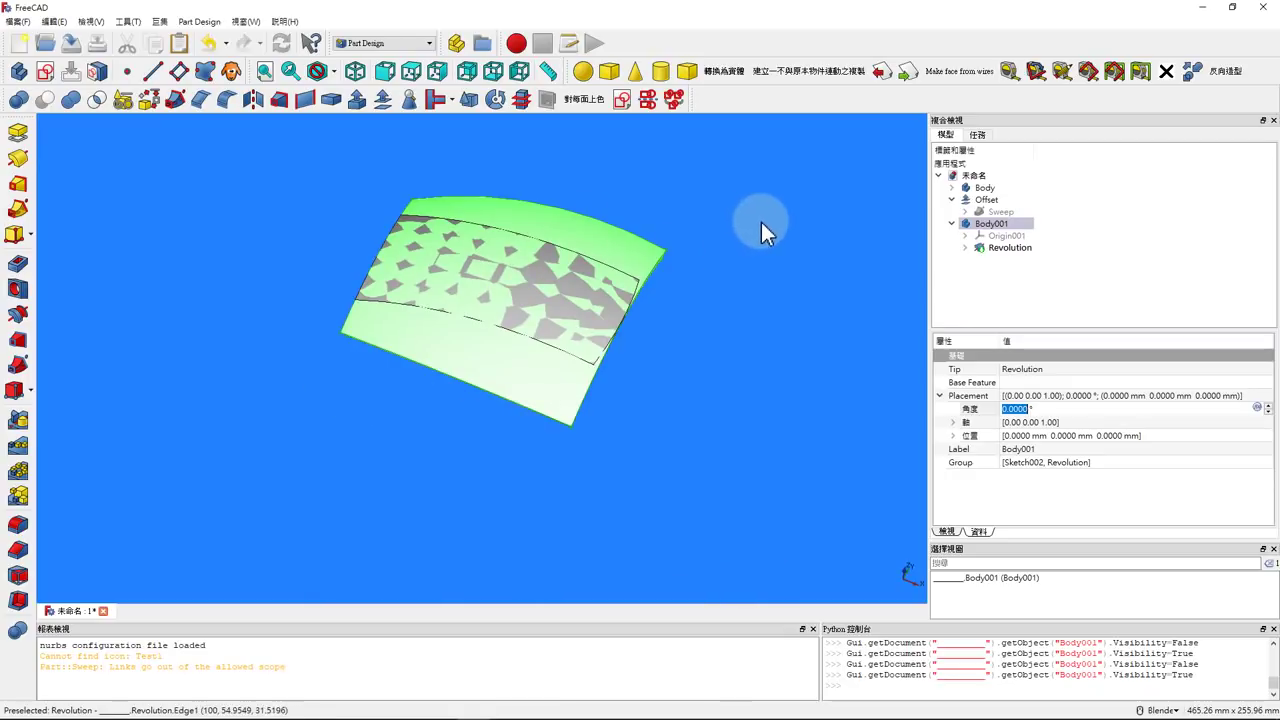
- Select Body001 and the Offset feature in the tree and hide the Offset sheet
click(324, 290)
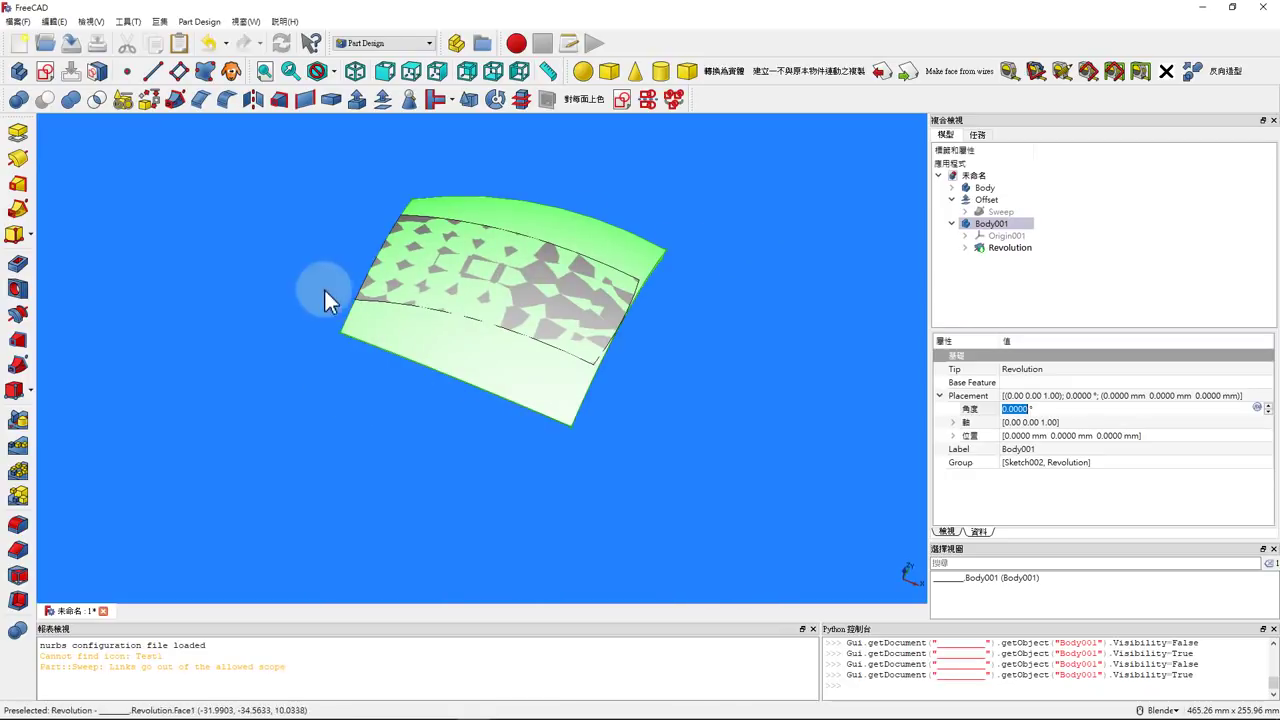
click(941, 219)
click(981, 212)
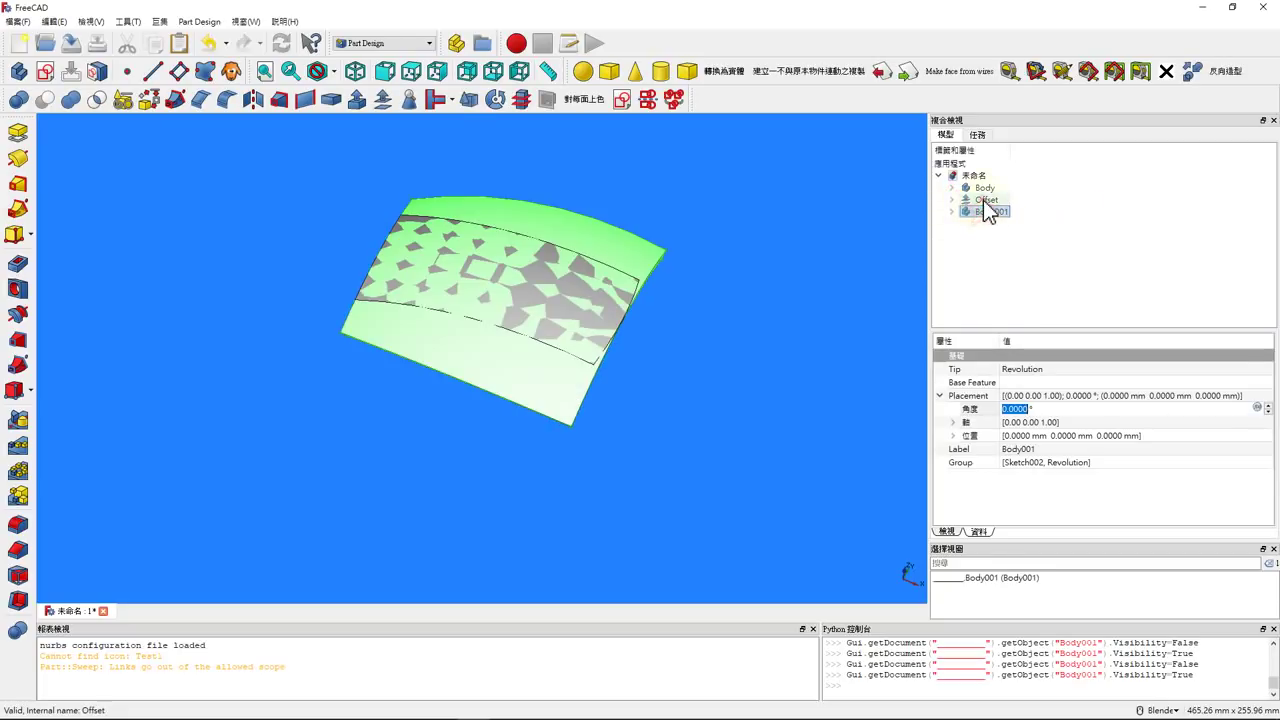
click(983, 200)
key(space)
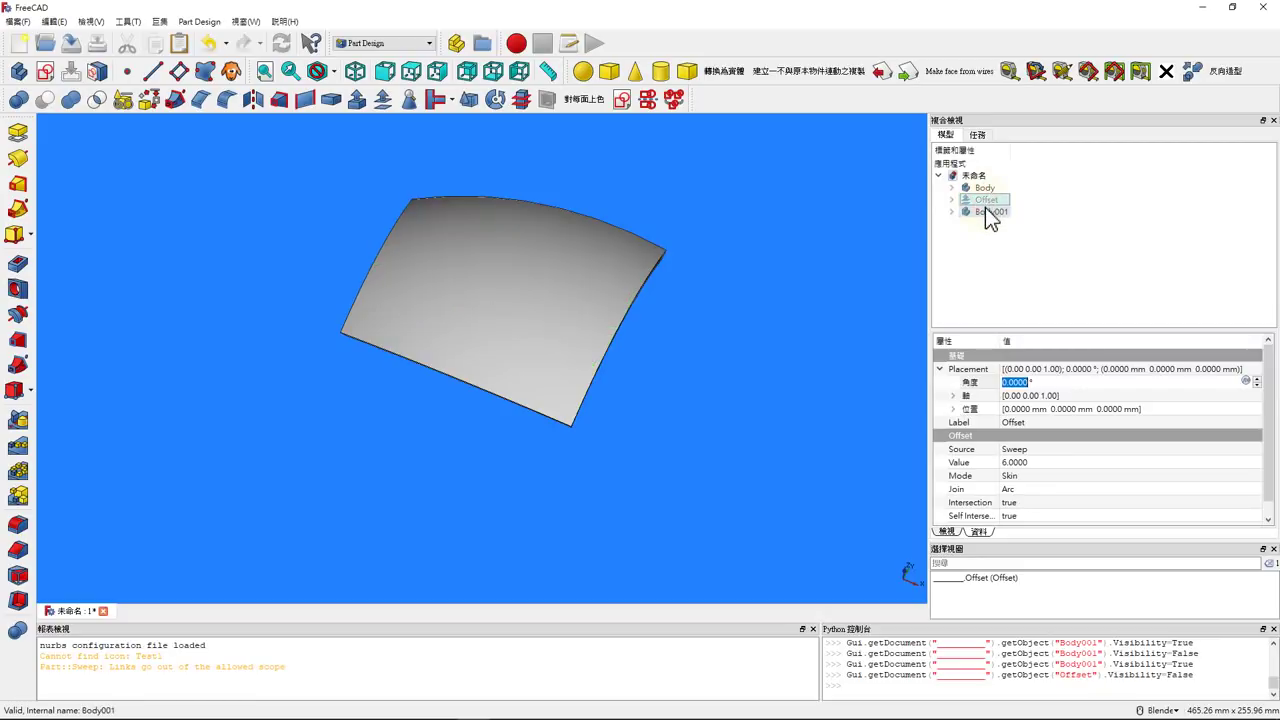
- Hide Body001, create a new body, and start a sketch on its XY plane
click(982, 212)
key(space)
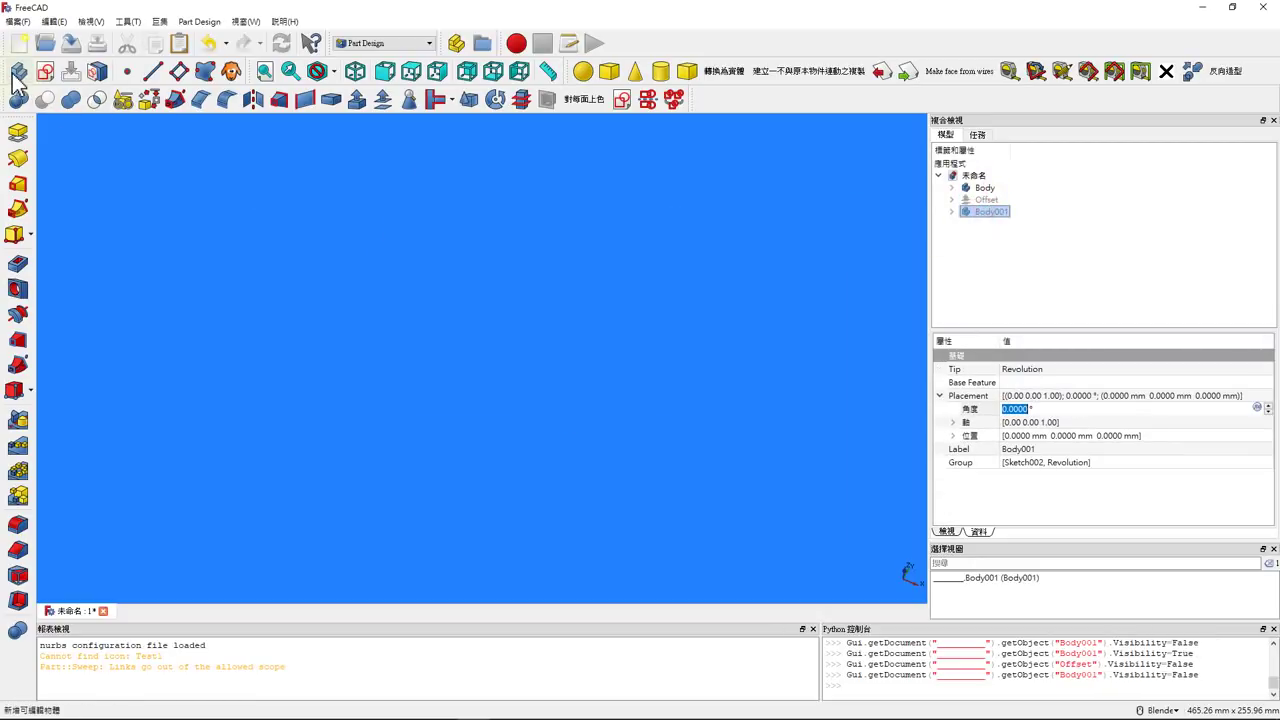
click(16, 74)
click(710, 378)
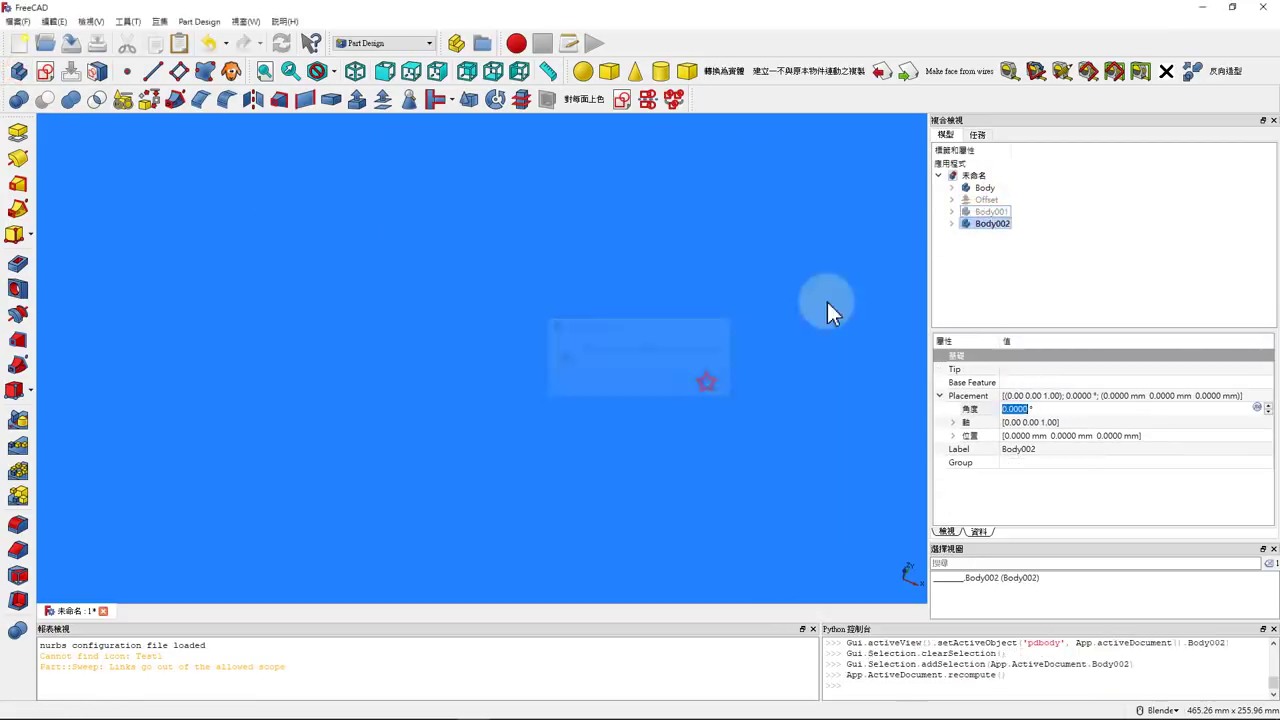
click(46, 72)
click(962, 213)
click(1074, 161)
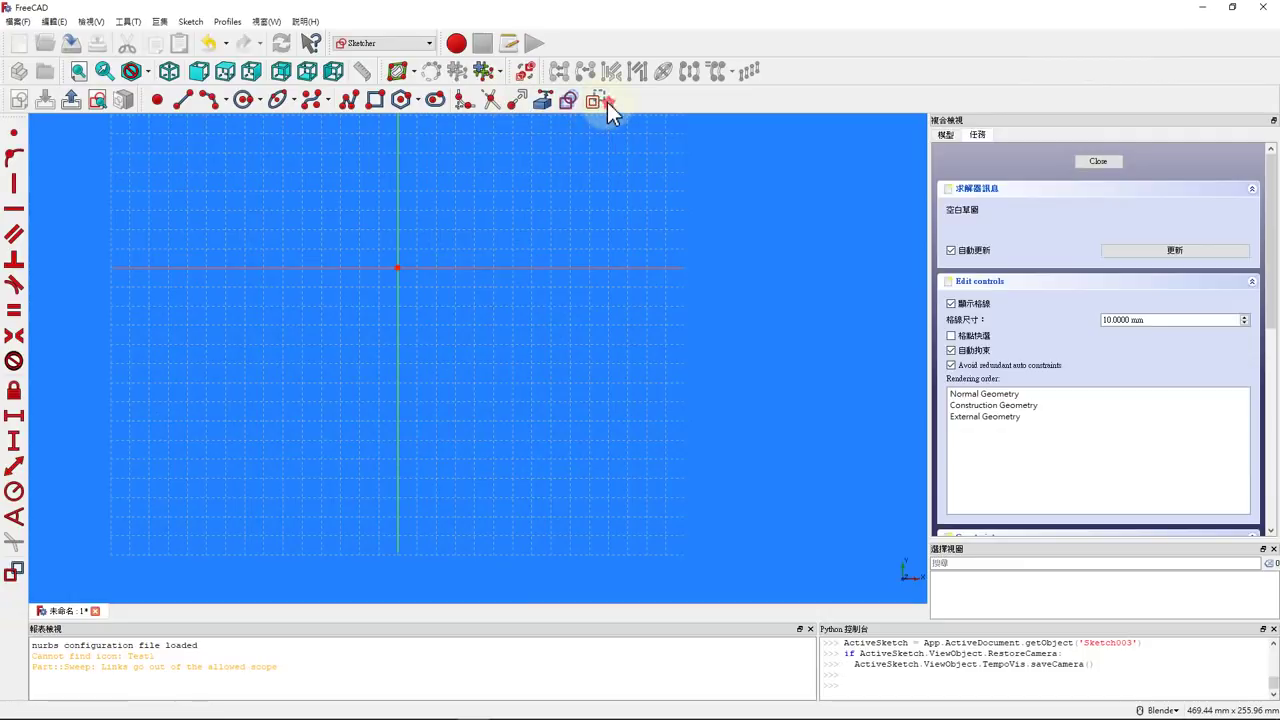
- Draw a centre arc at the origin from upper right to lower right
click(227, 101)
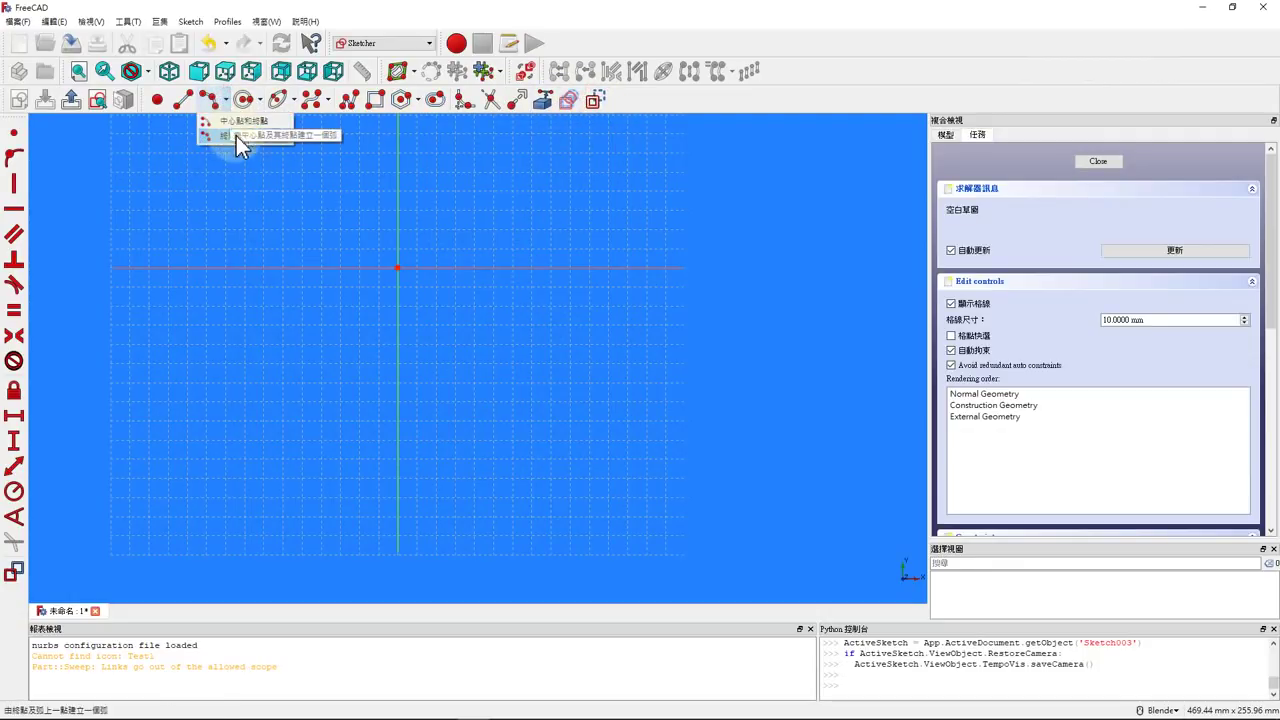
click(236, 123)
click(397, 266)
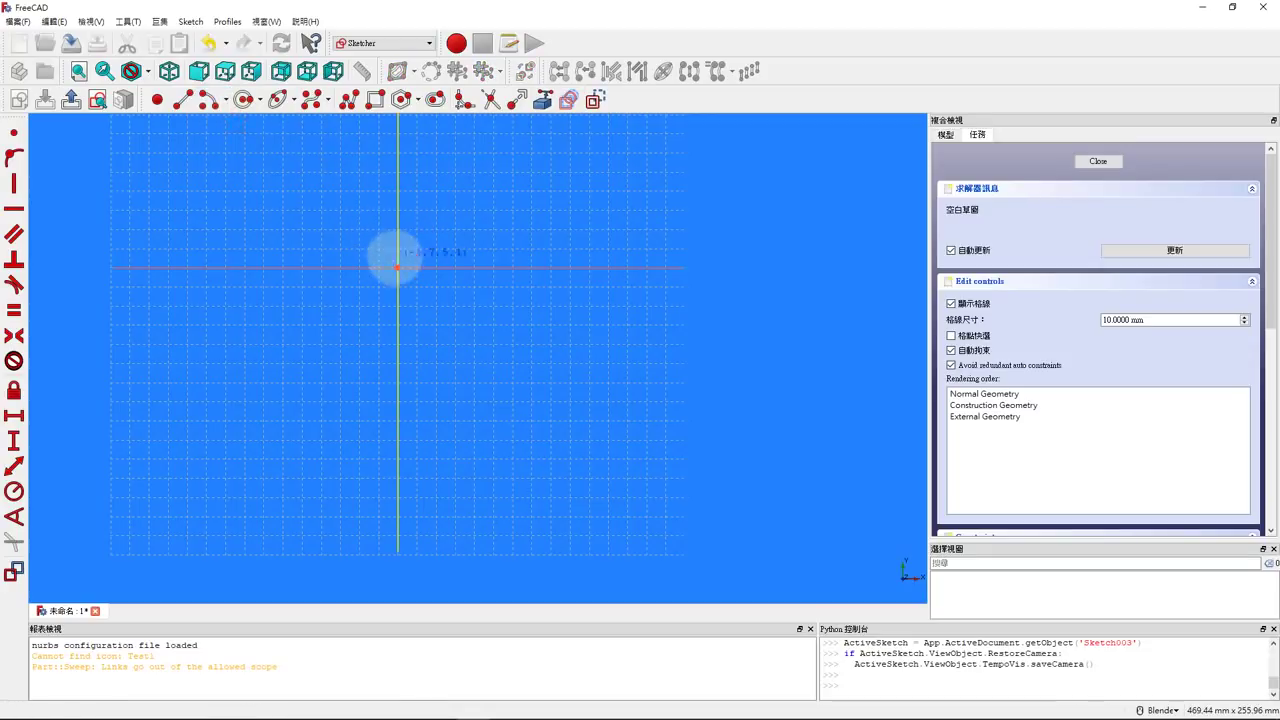
click(397, 266)
click(441, 193)
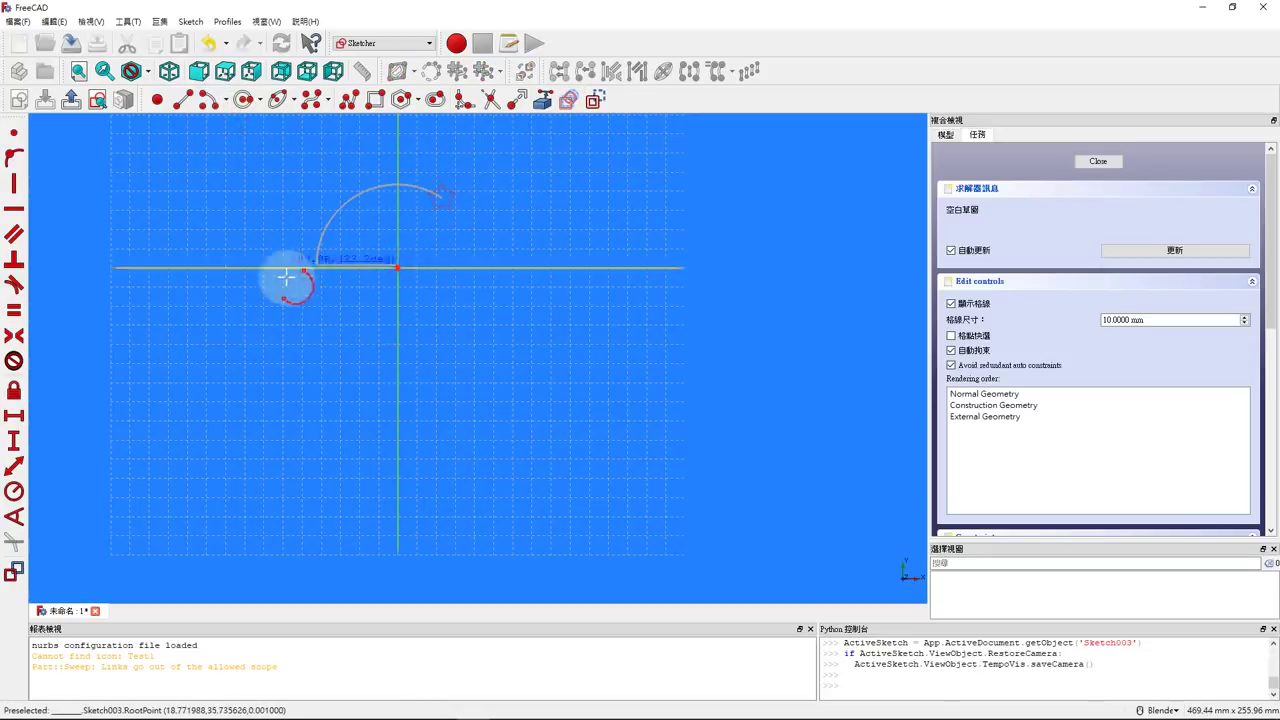
click(434, 321)
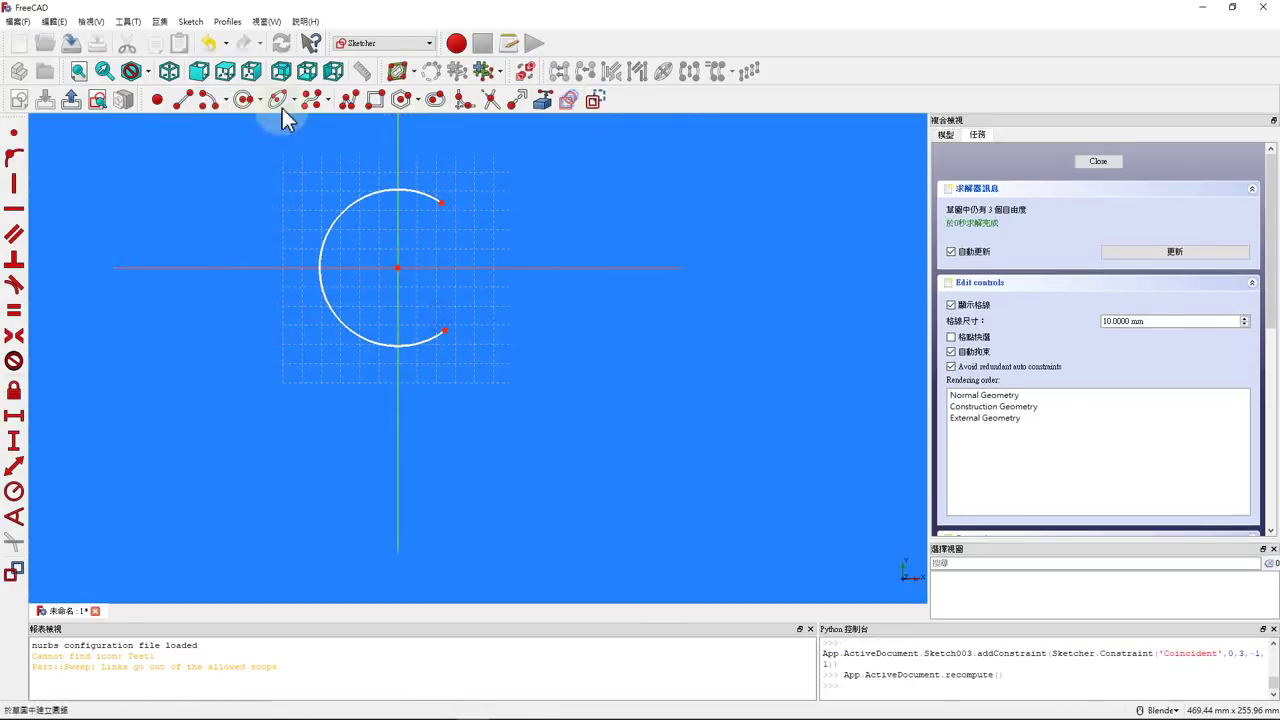
- Close the profile with a polyline: upper tapering line, short vertical edge, lower tapering line
click(347, 99)
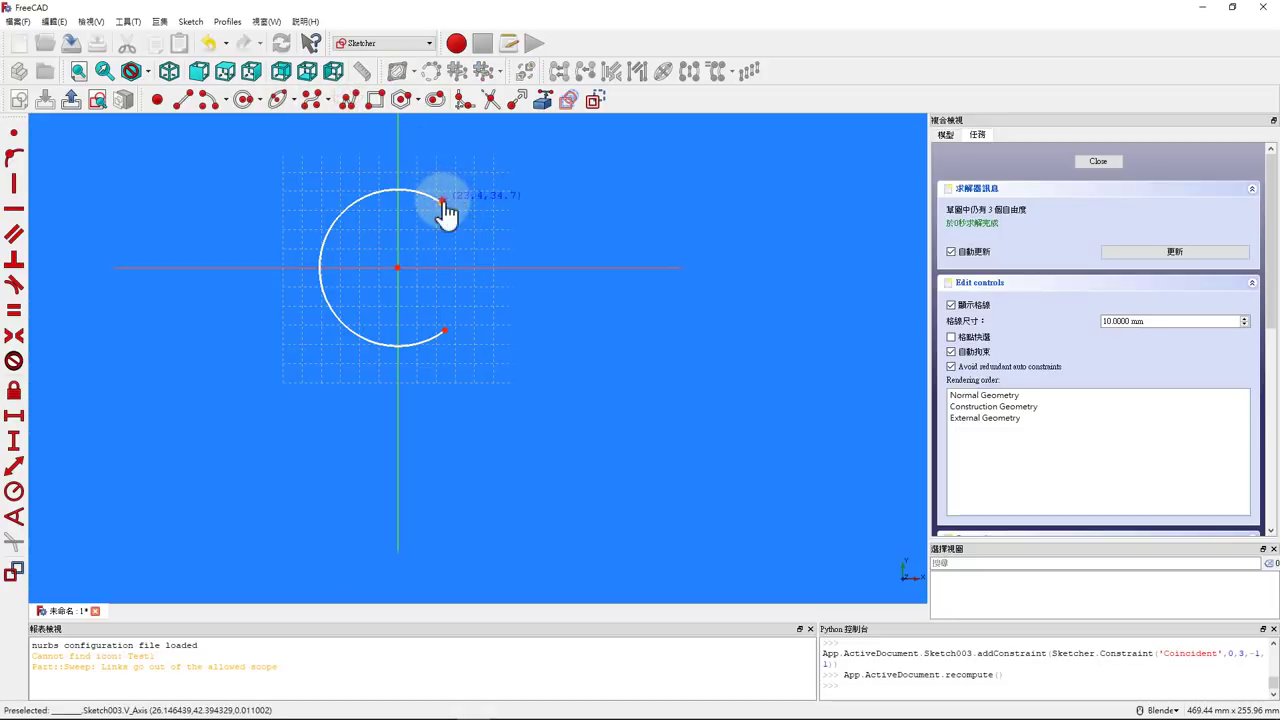
click(443, 203)
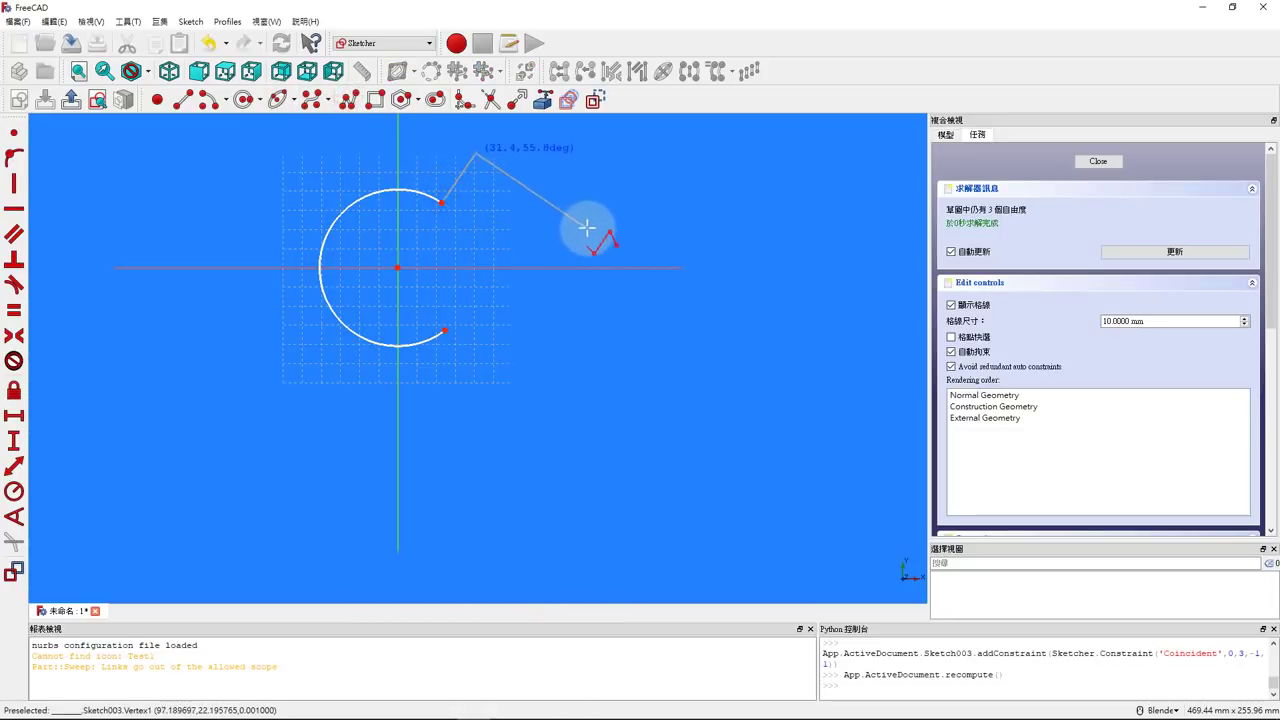
click(587, 242)
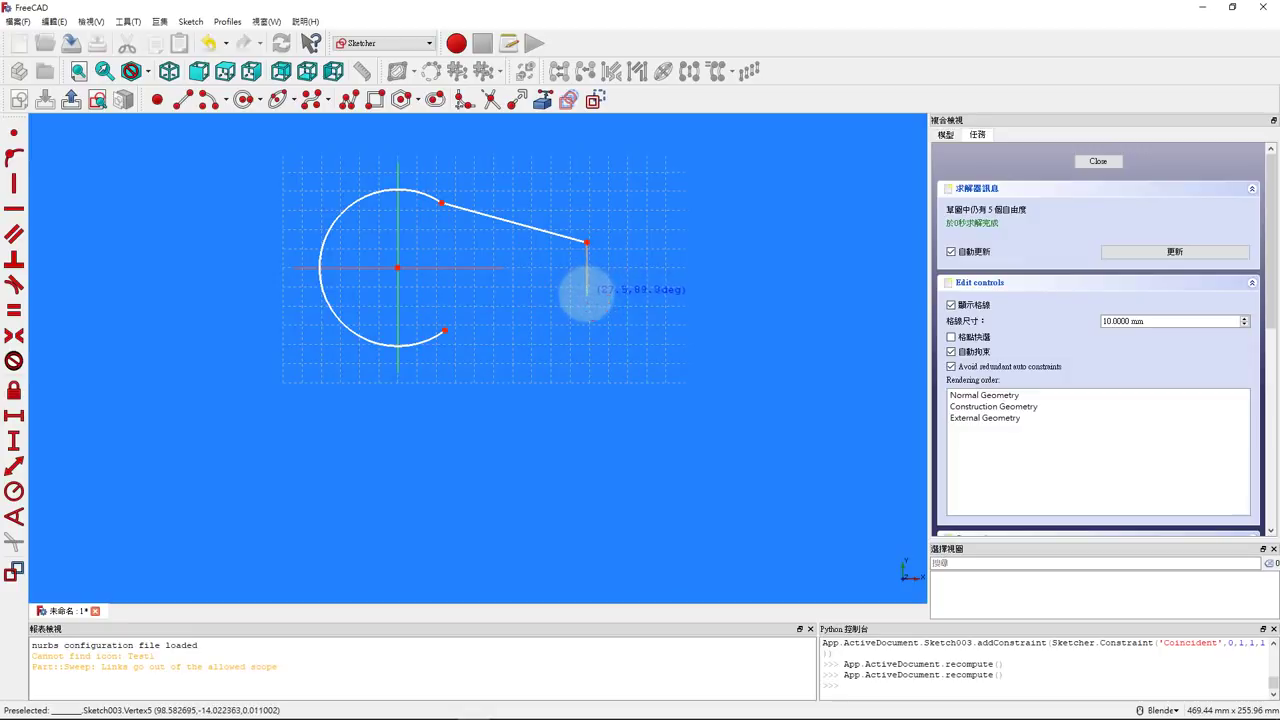
click(587, 296)
click(444, 330)
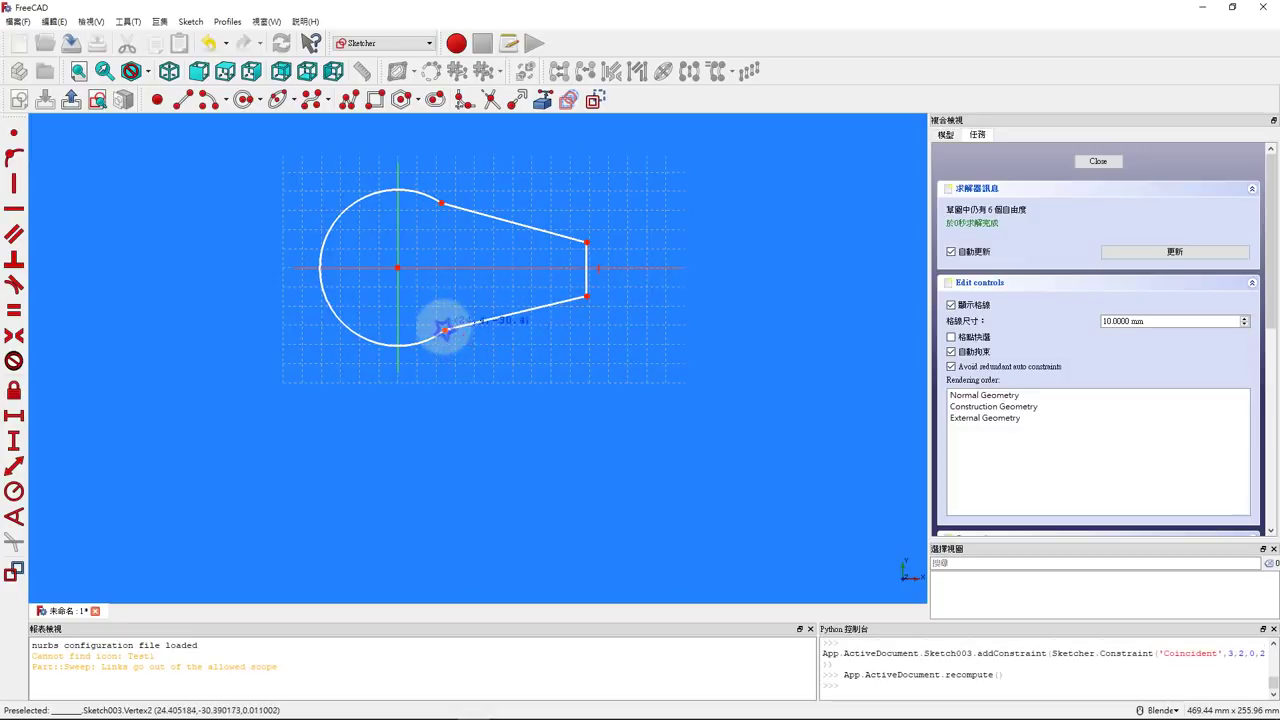
click(444, 331)
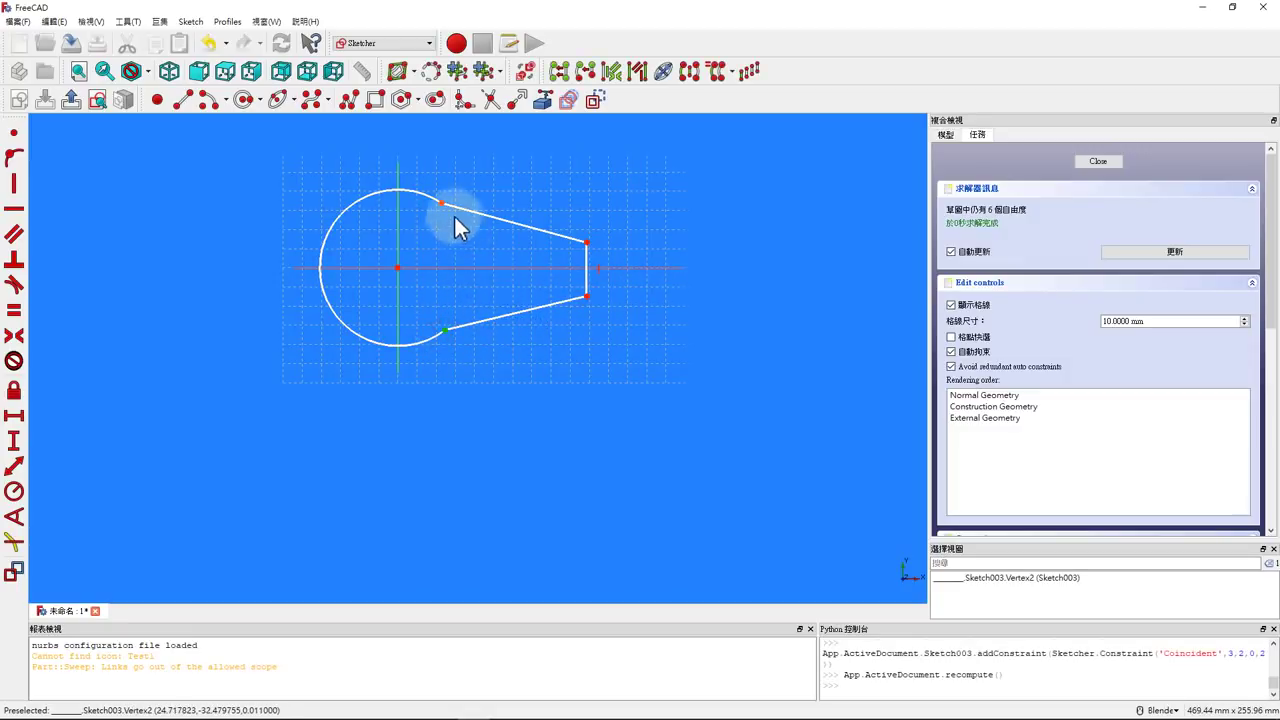
- Make the arc joints and right corners symmetric about the horizontal axis
click(444, 268)
click(13, 338)
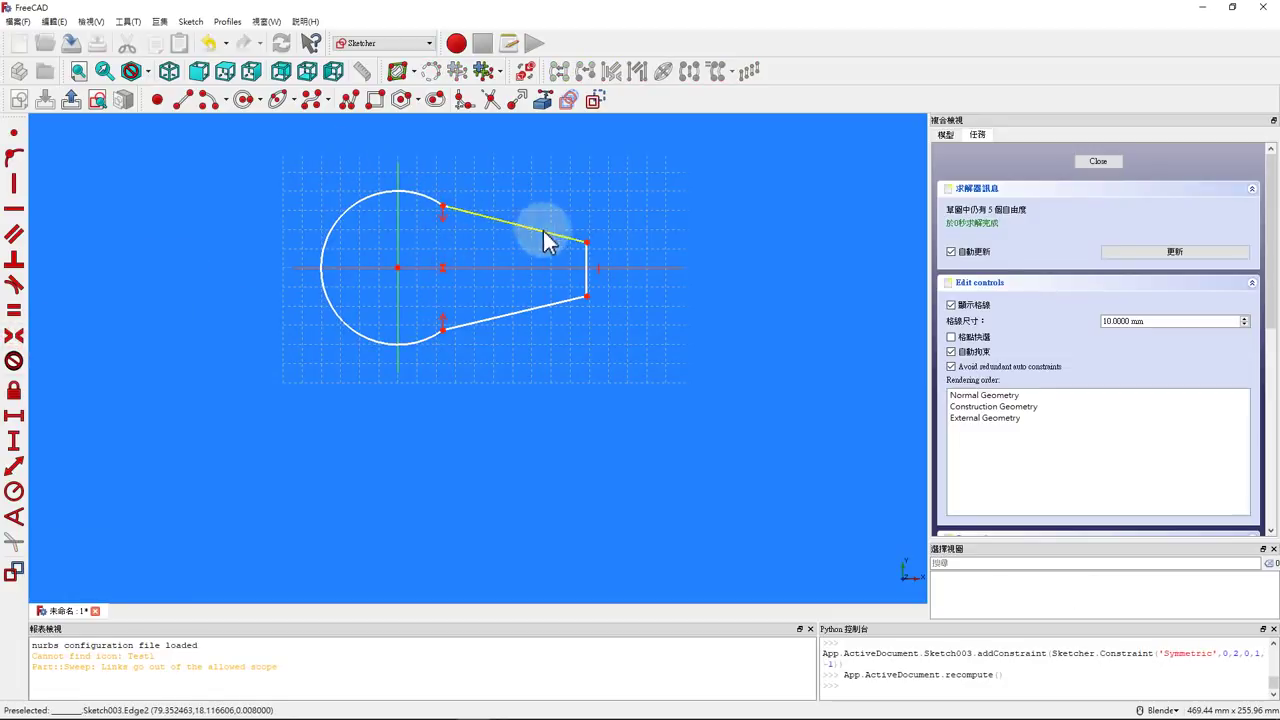
click(585, 296)
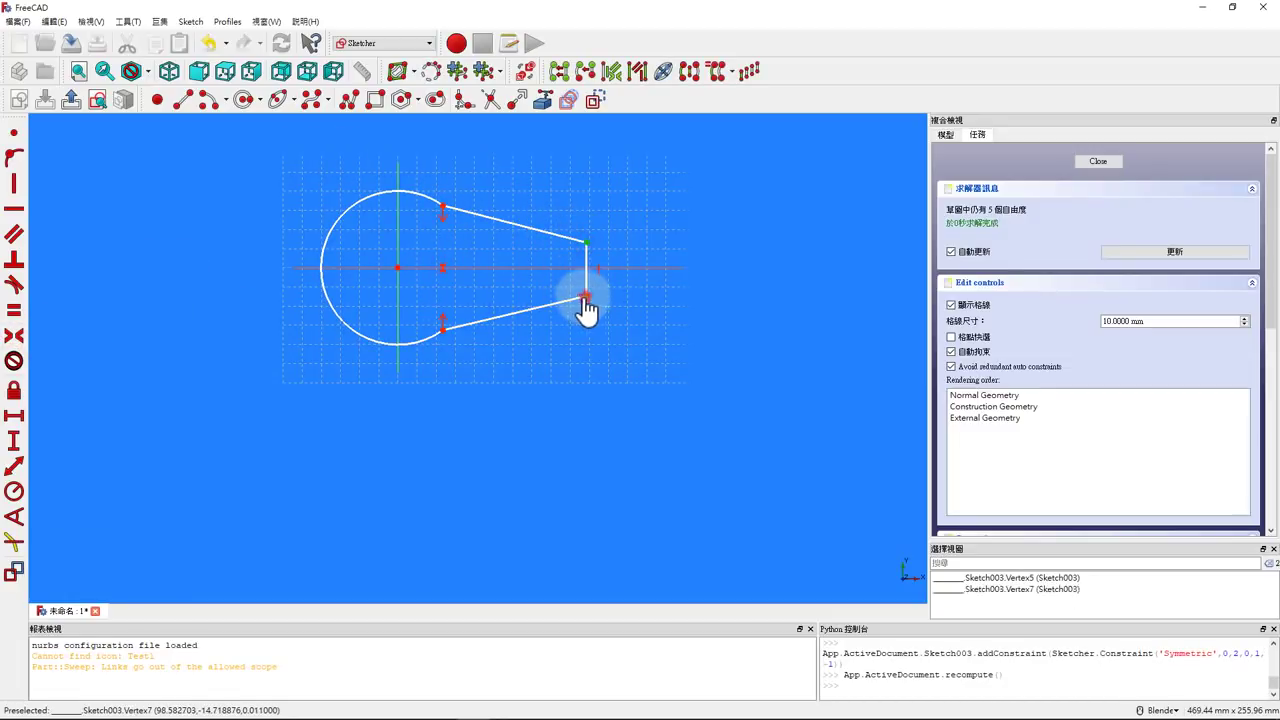
click(538, 268)
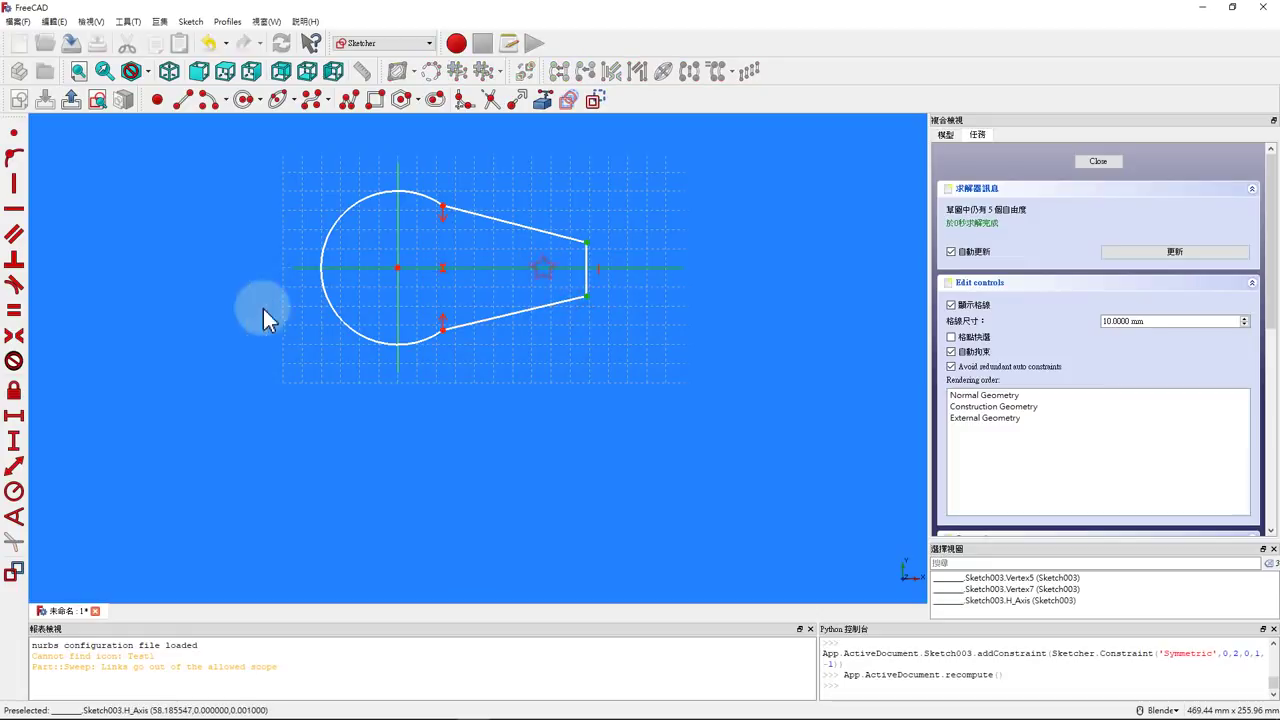
click(13, 336)
- Give the arc a 26 mm radius
click(428, 199)
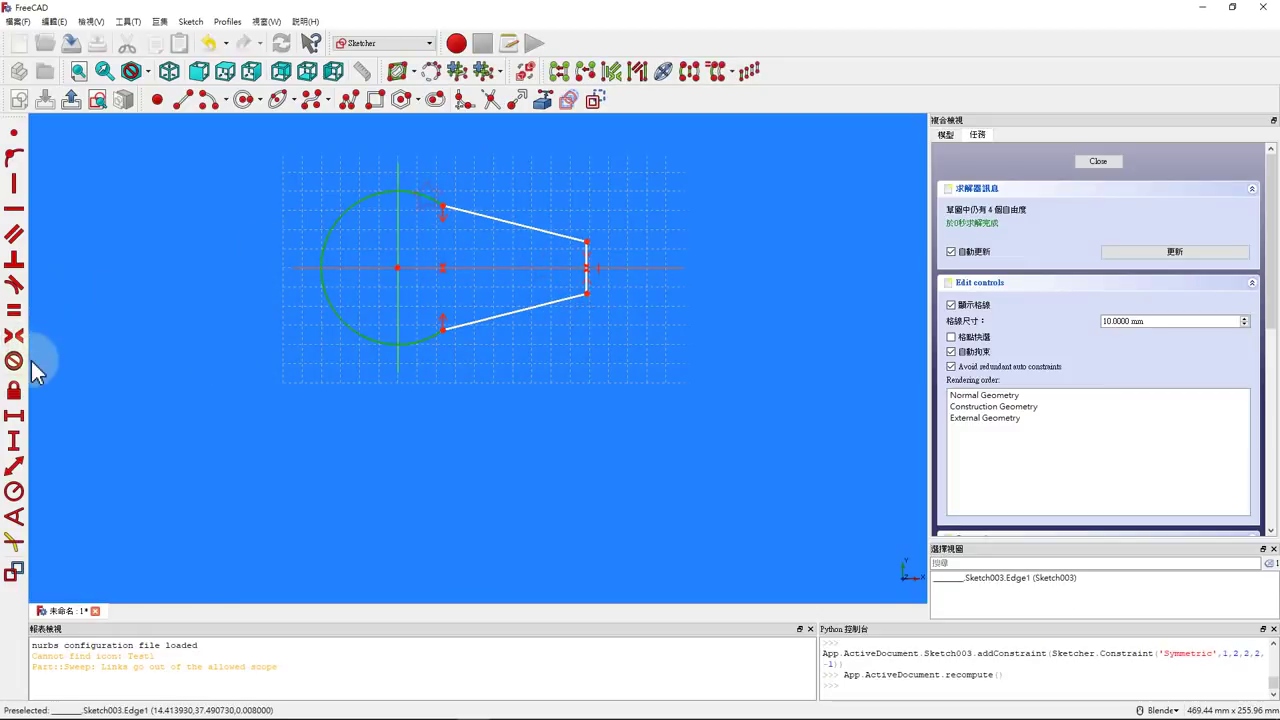
click(24, 492)
text(26mm)
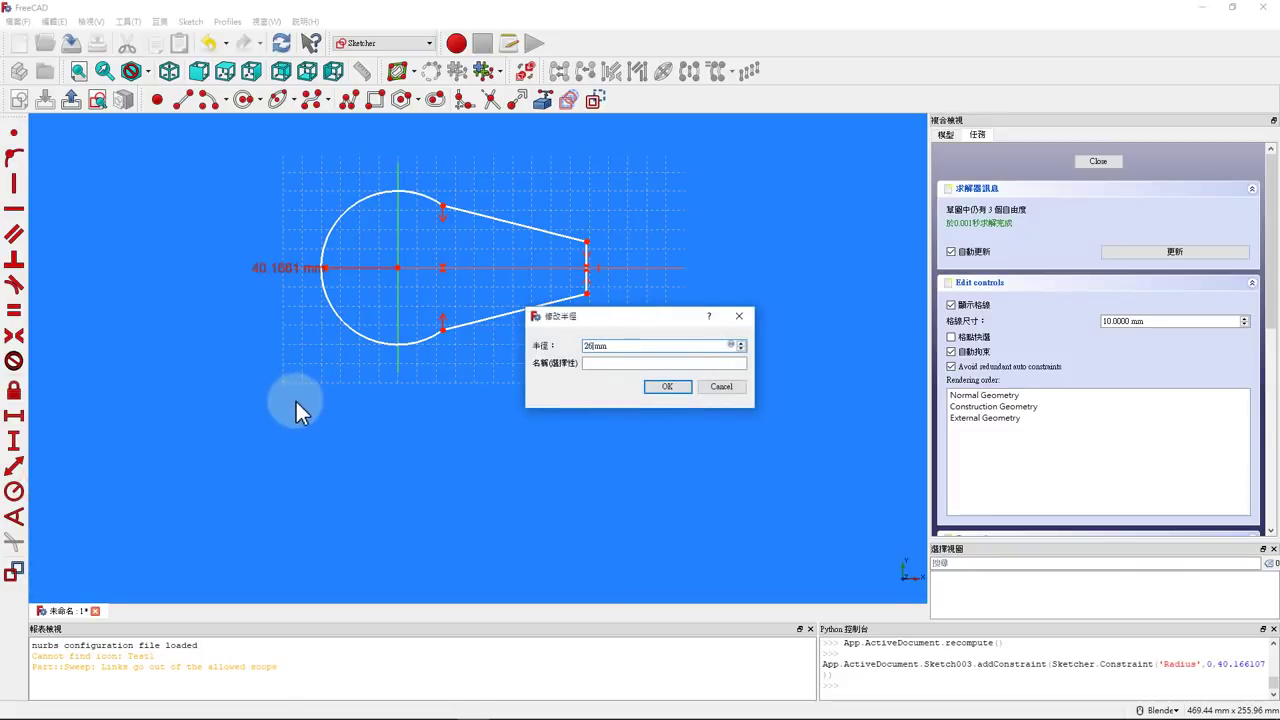
key(Return)
scroll(500, 258, up, 4)
scroll(521, 266, up, 2)
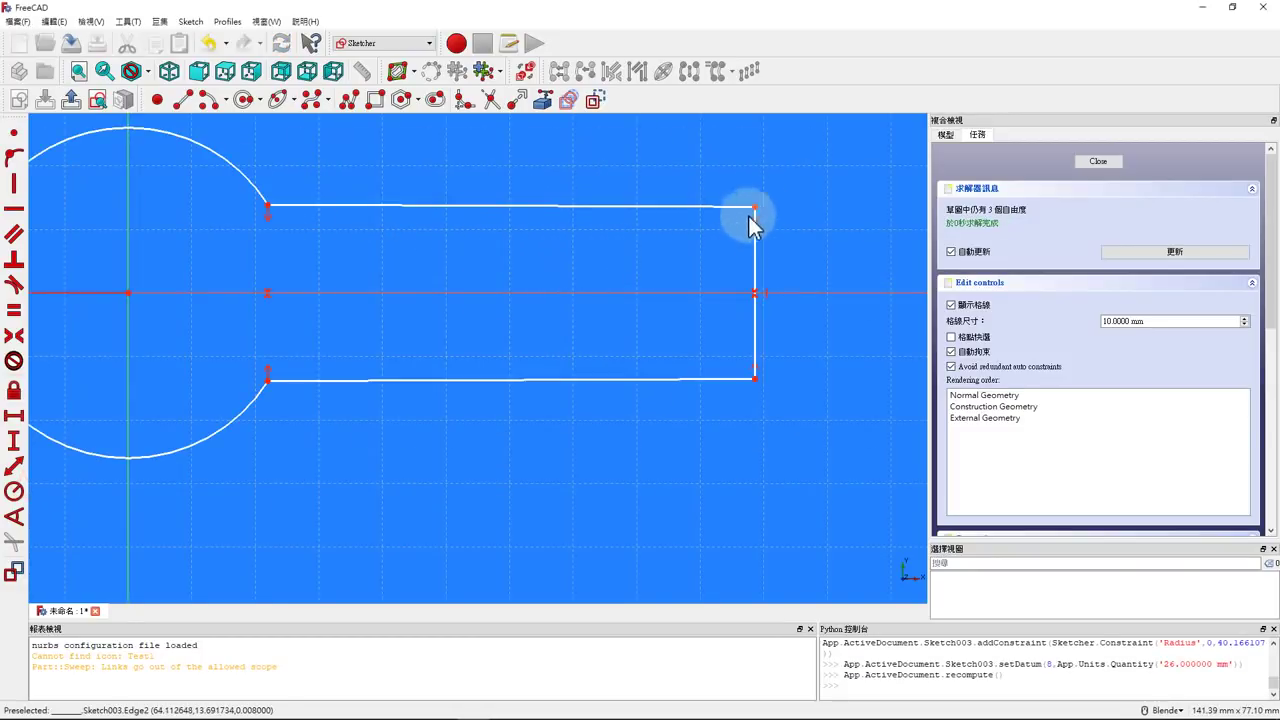
- Set the right edge height to 25 mm and the arc-end vertical distance to 40 mm
click(754, 265)
click(14, 440)
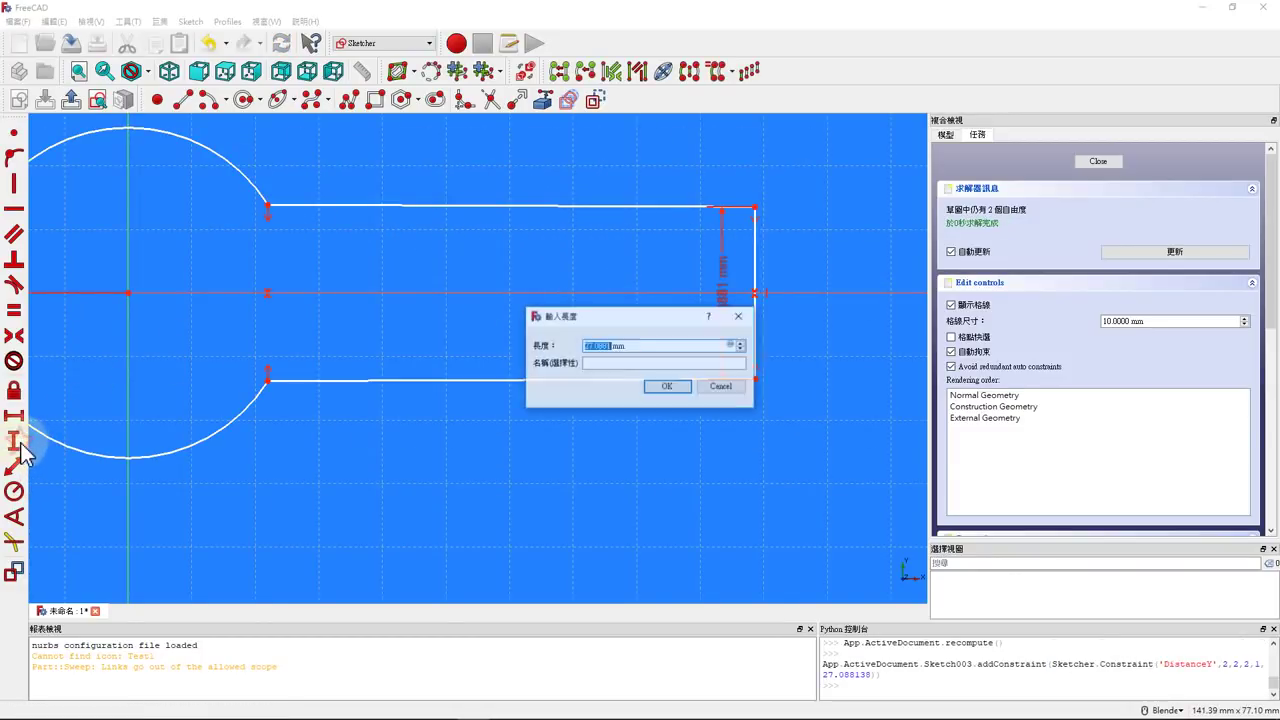
text(25)
key(Return)
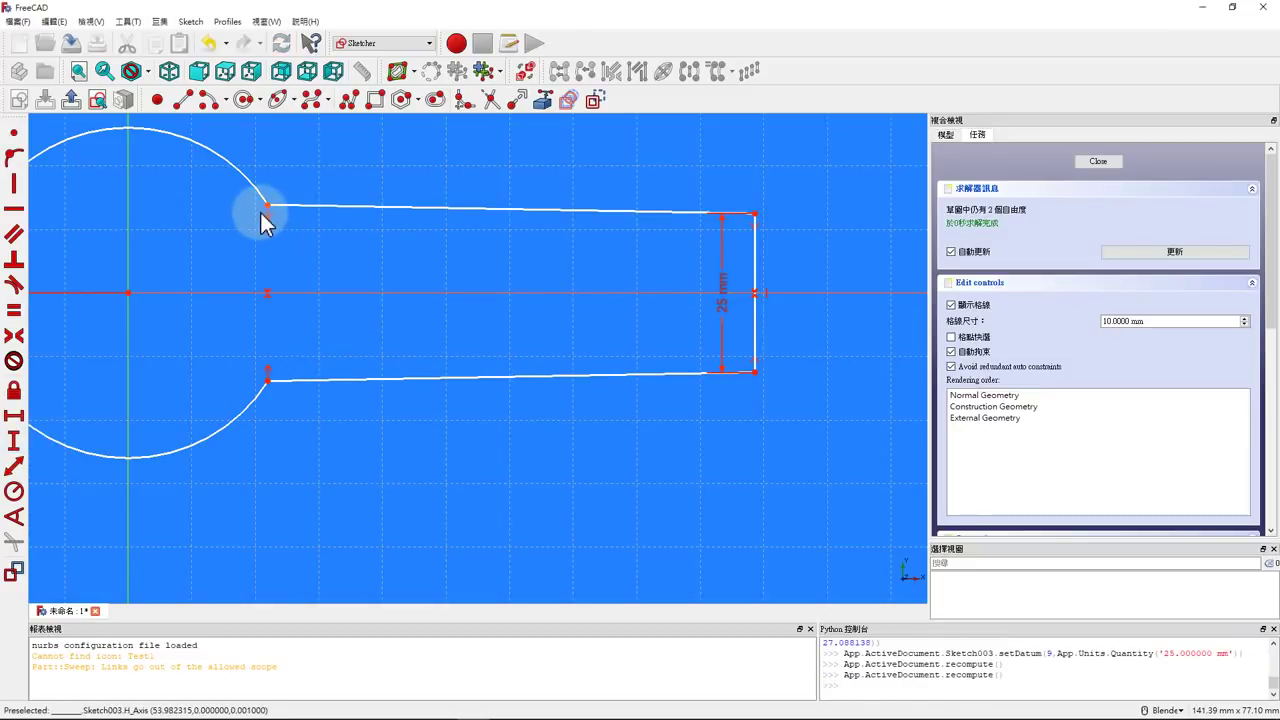
click(268, 206)
click(268, 380)
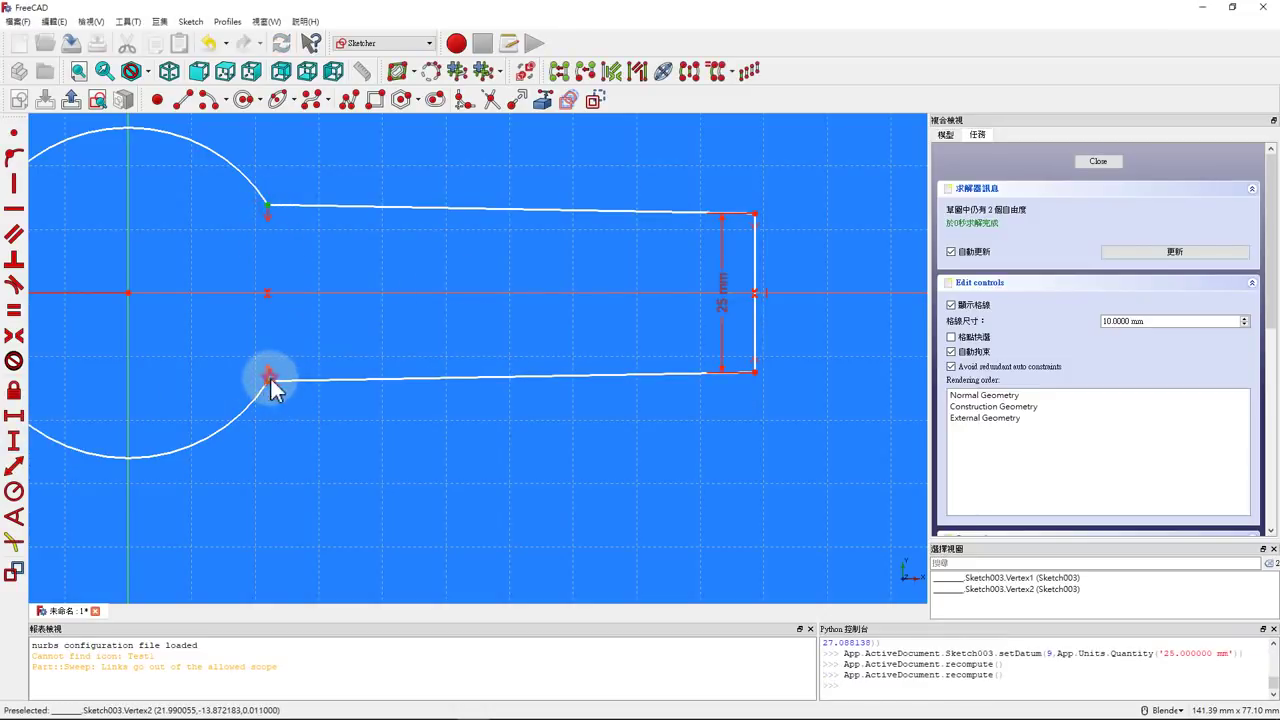
click(14, 440)
text(40)
key(Return)
scroll(355, 330, down, 3)
- Add a 90 mm horizontal distance from origin to corner, tidy dimensions, and close the sketch
click(529, 352)
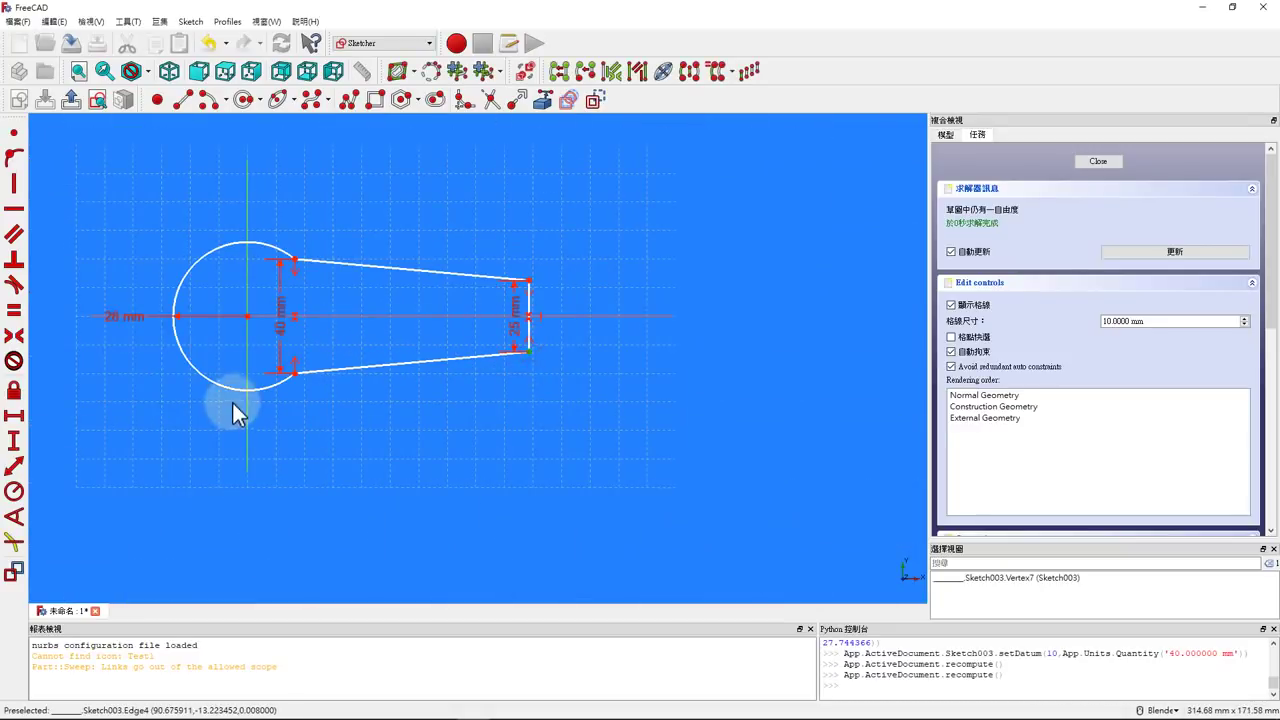
click(249, 319)
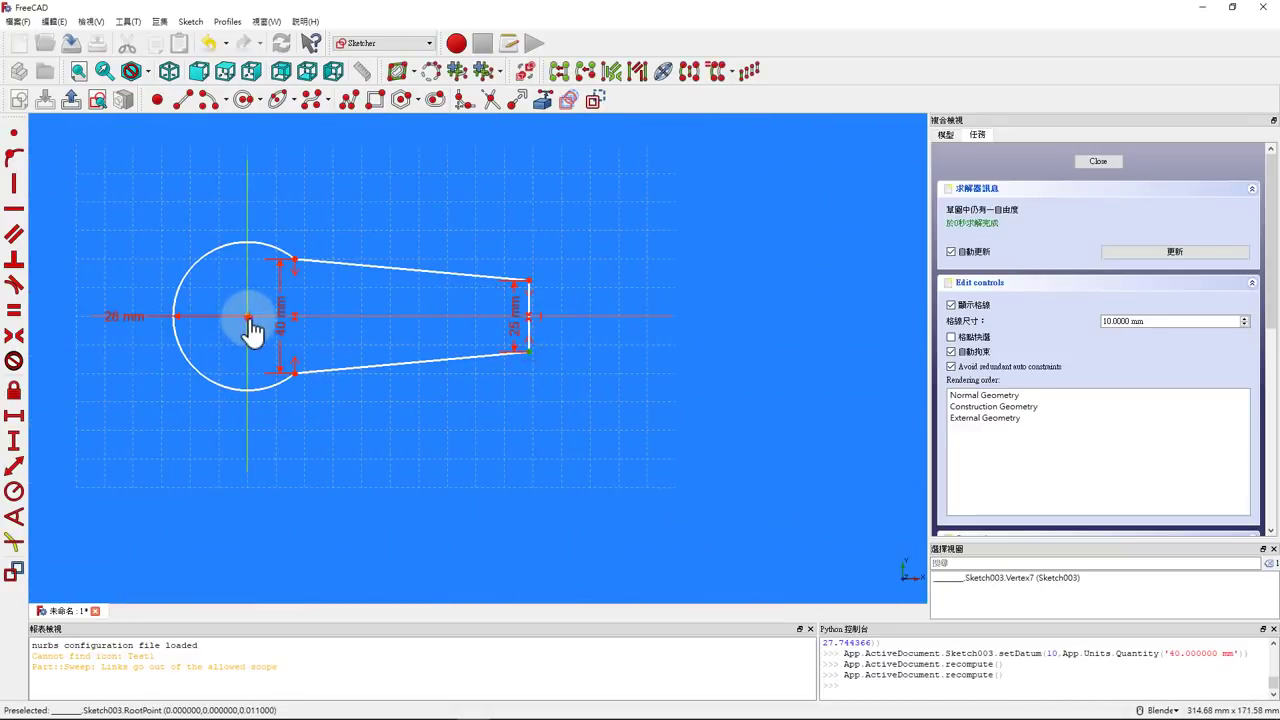
click(15, 418)
text(90)
key(Return)
drag(392, 316, 393, 440)
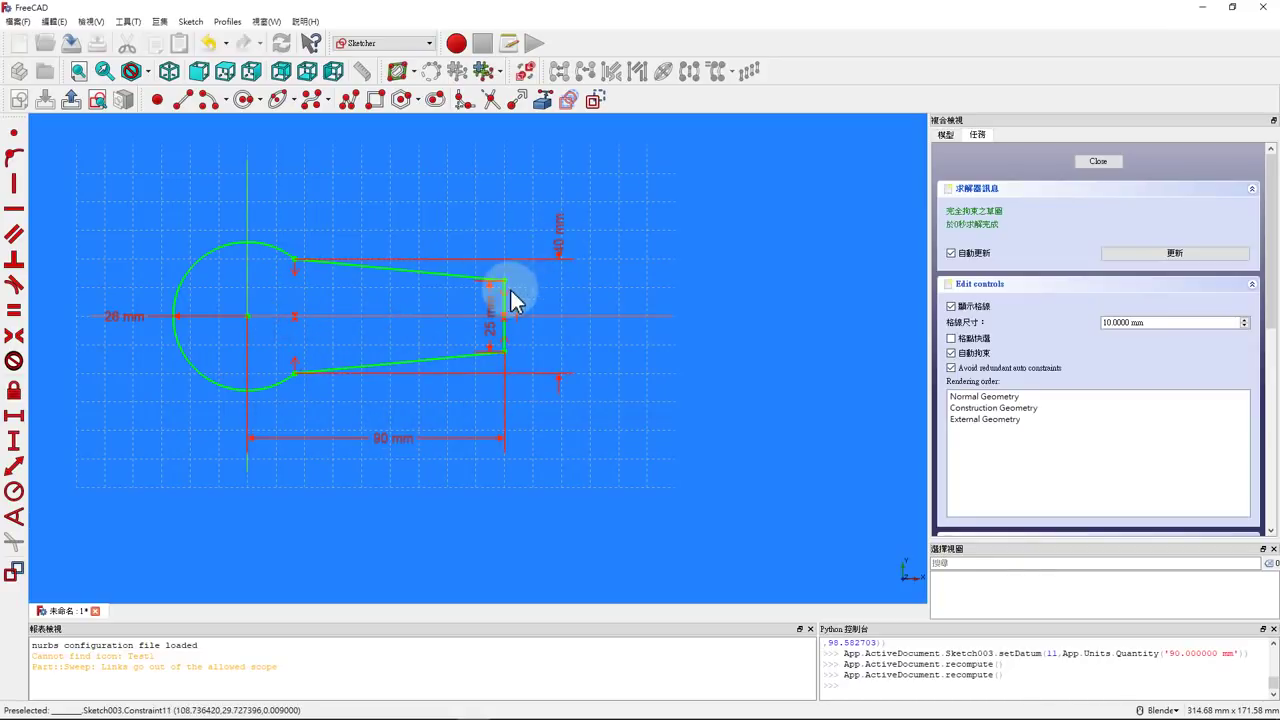
drag(500, 309, 588, 228)
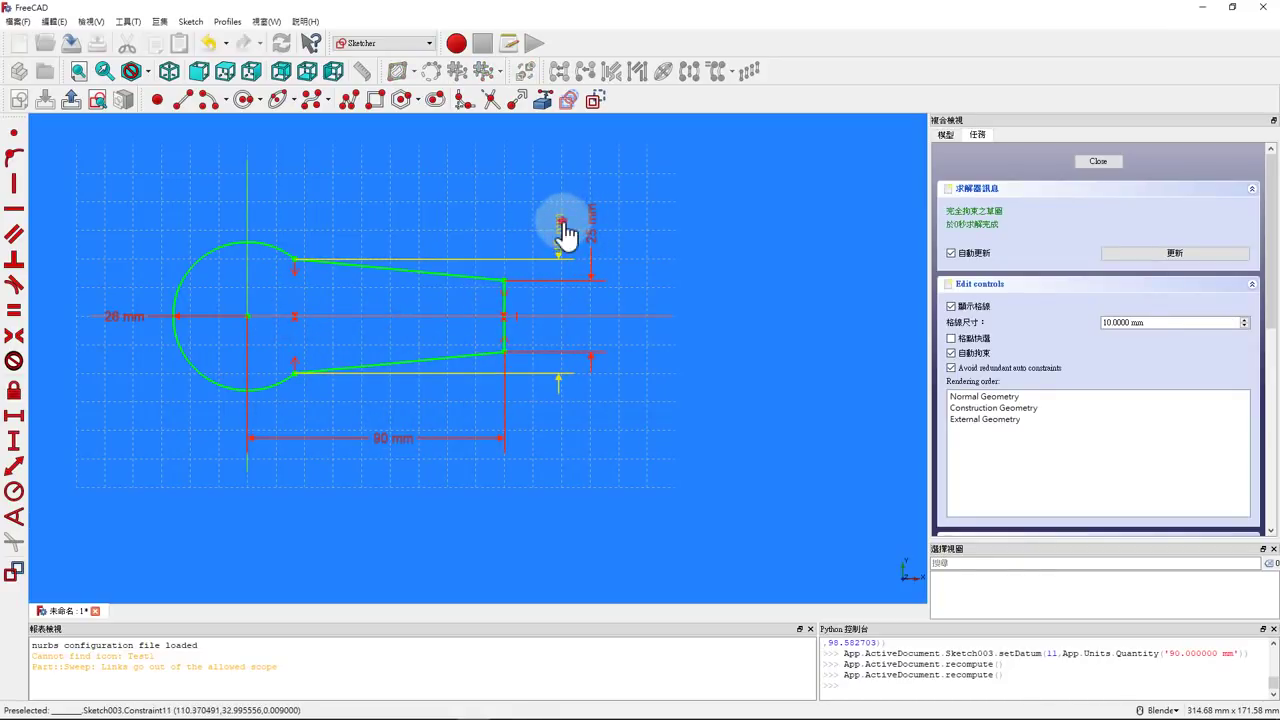
click(1118, 160)
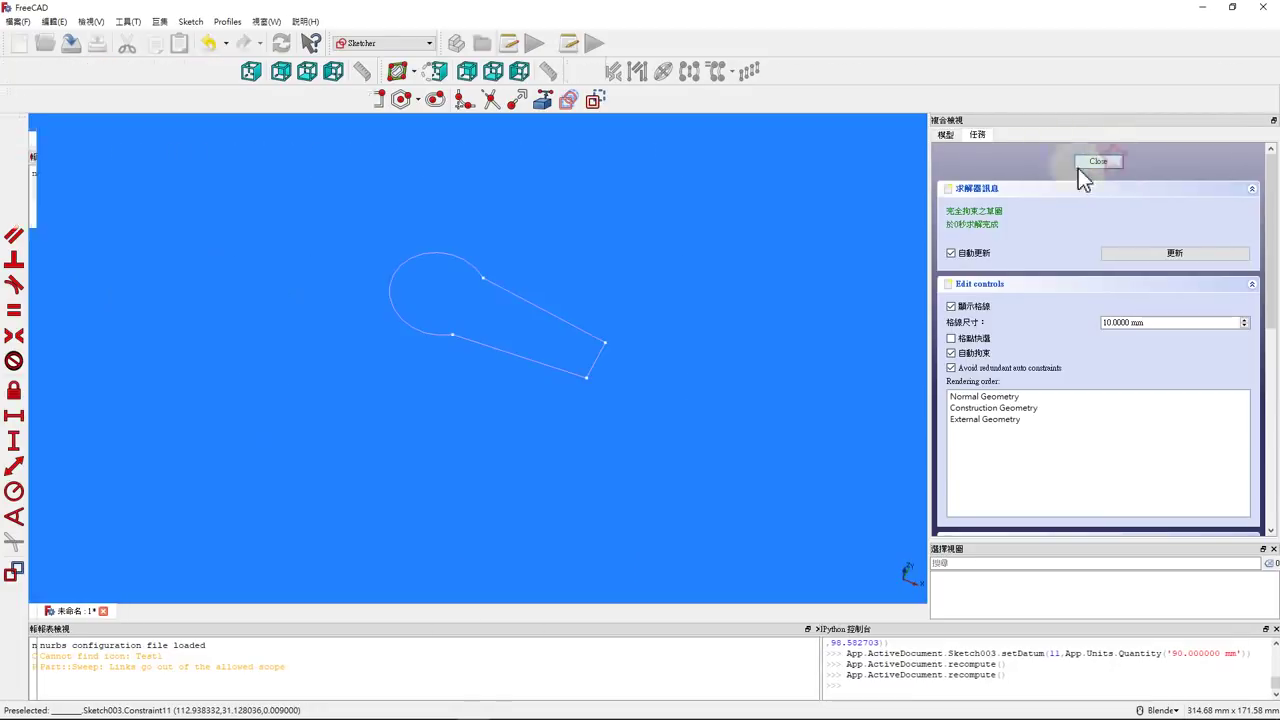
- Pad the keyhole sketch to a length of 40 mm
middle_drag(342, 366, 466, 322)
click(140, 162)
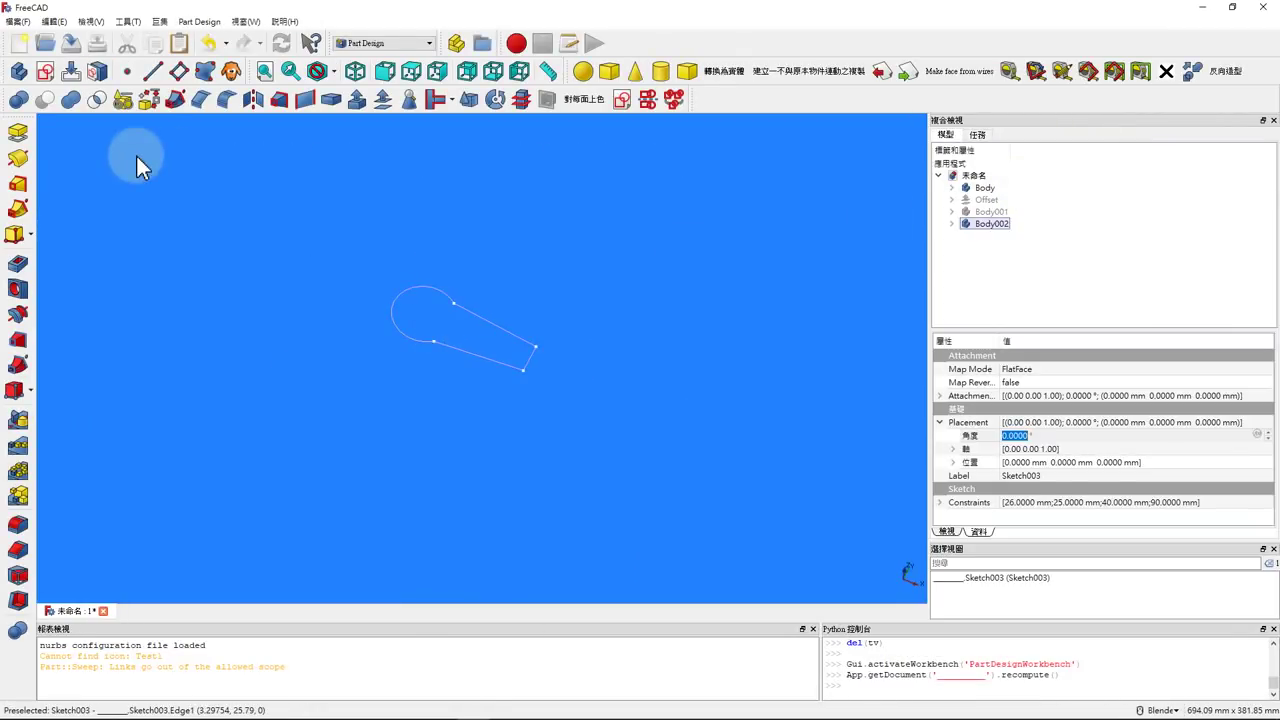
click(17, 131)
click(1180, 226)
drag(1185, 228, 1110, 228)
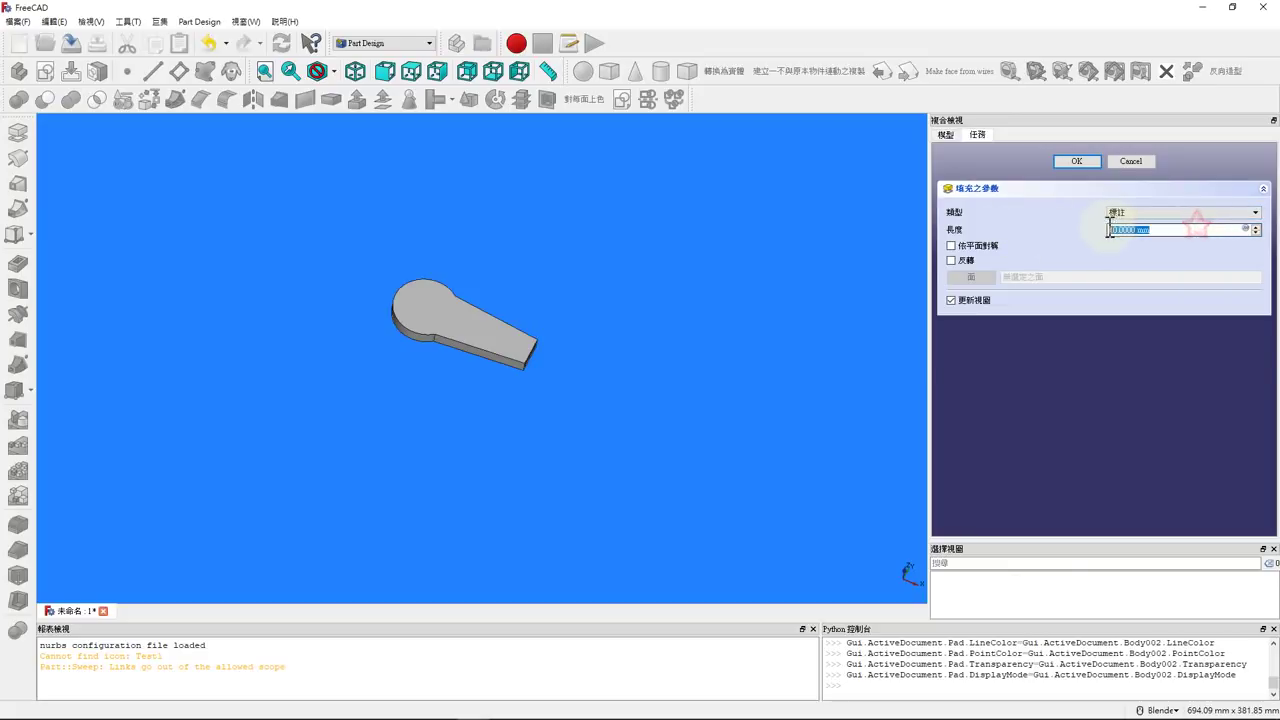
text(40)
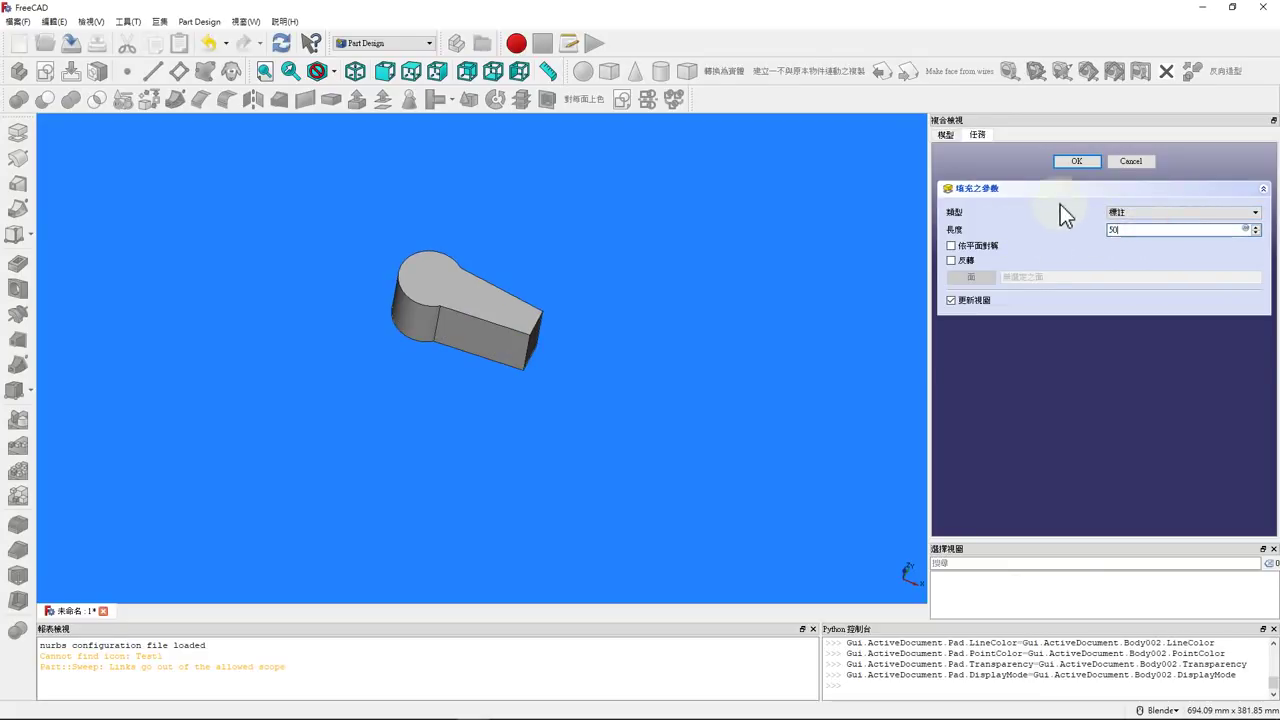
click(1076, 161)
- Briefly check Body001 and the Offset shell, then select Body002 and clone it
click(988, 212)
key(space)
key(space)
click(985, 200)
key(space)
key(space)
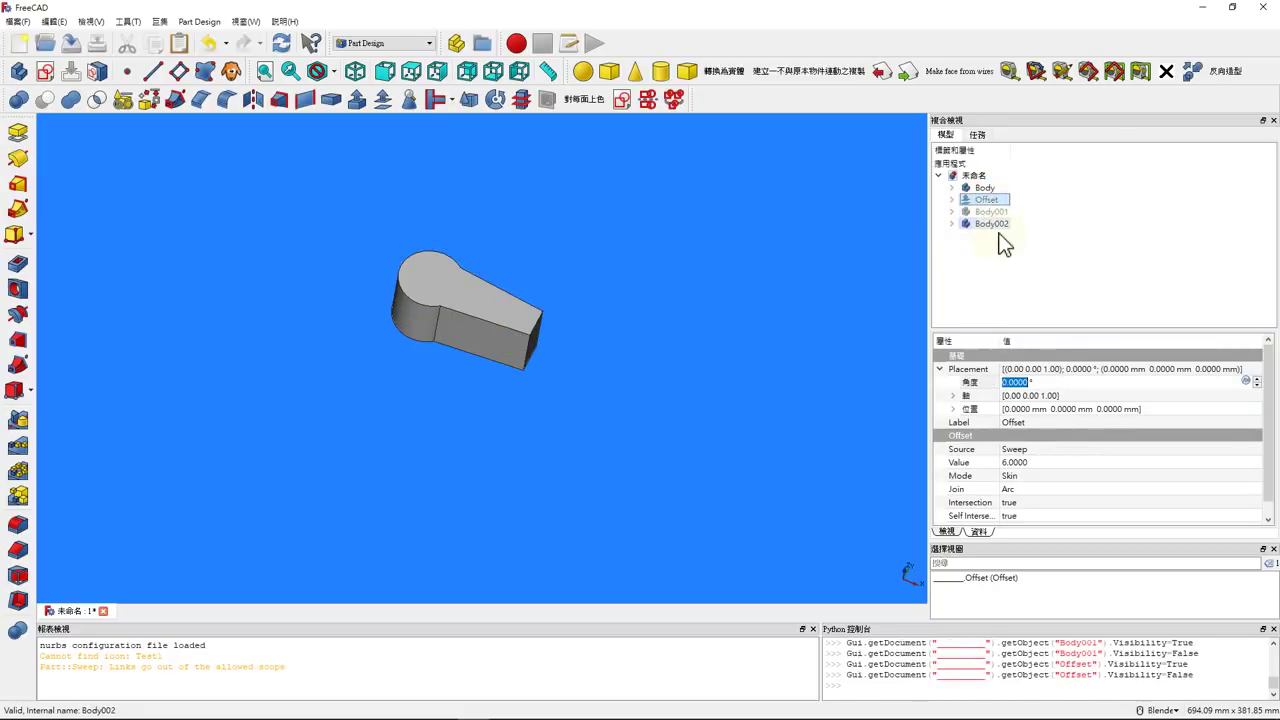
click(990, 223)
click(226, 98)
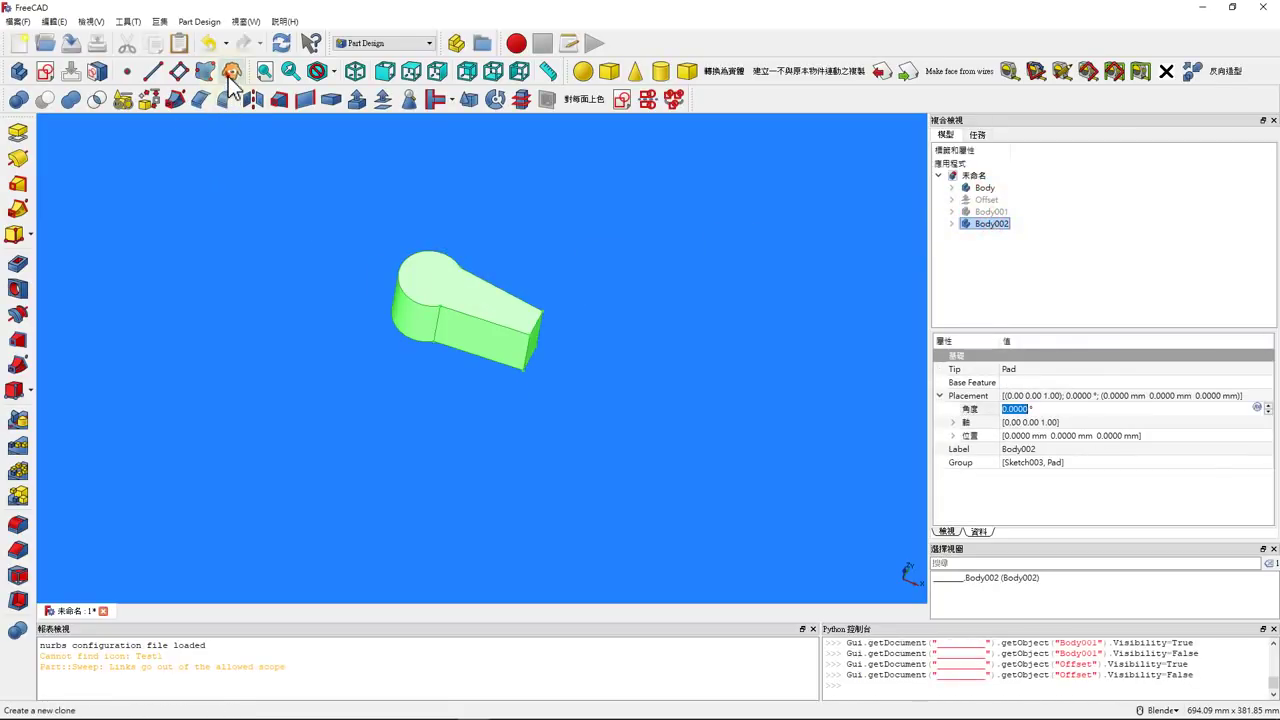
- Intersect Body001's curved plate with padded Body002, creating Common
click(975, 211)
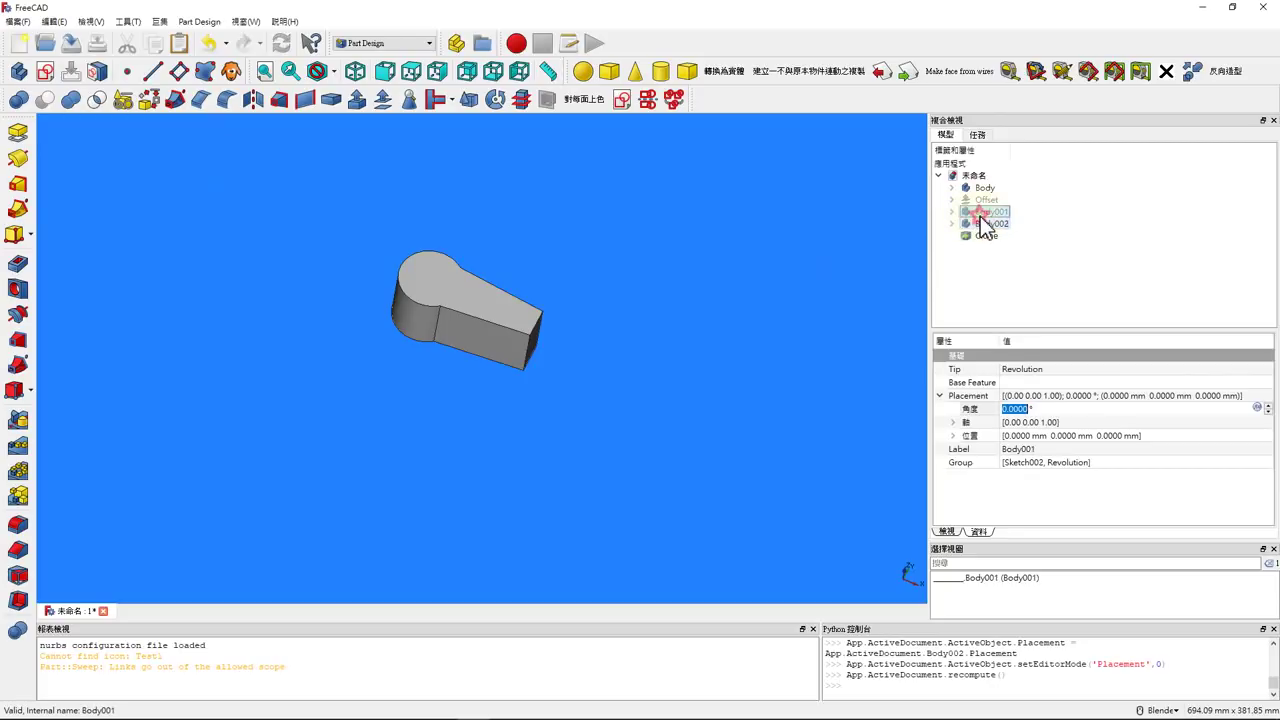
key(space)
ctrl+click(990, 223)
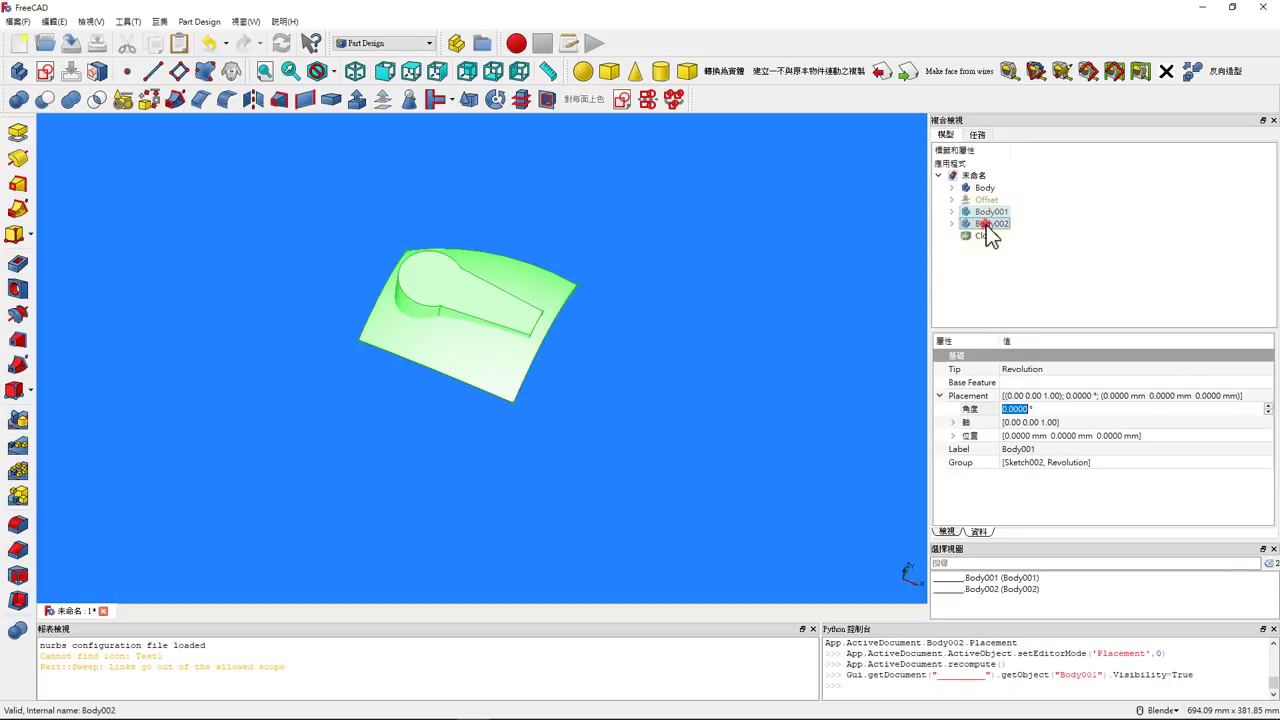
click(95, 101)
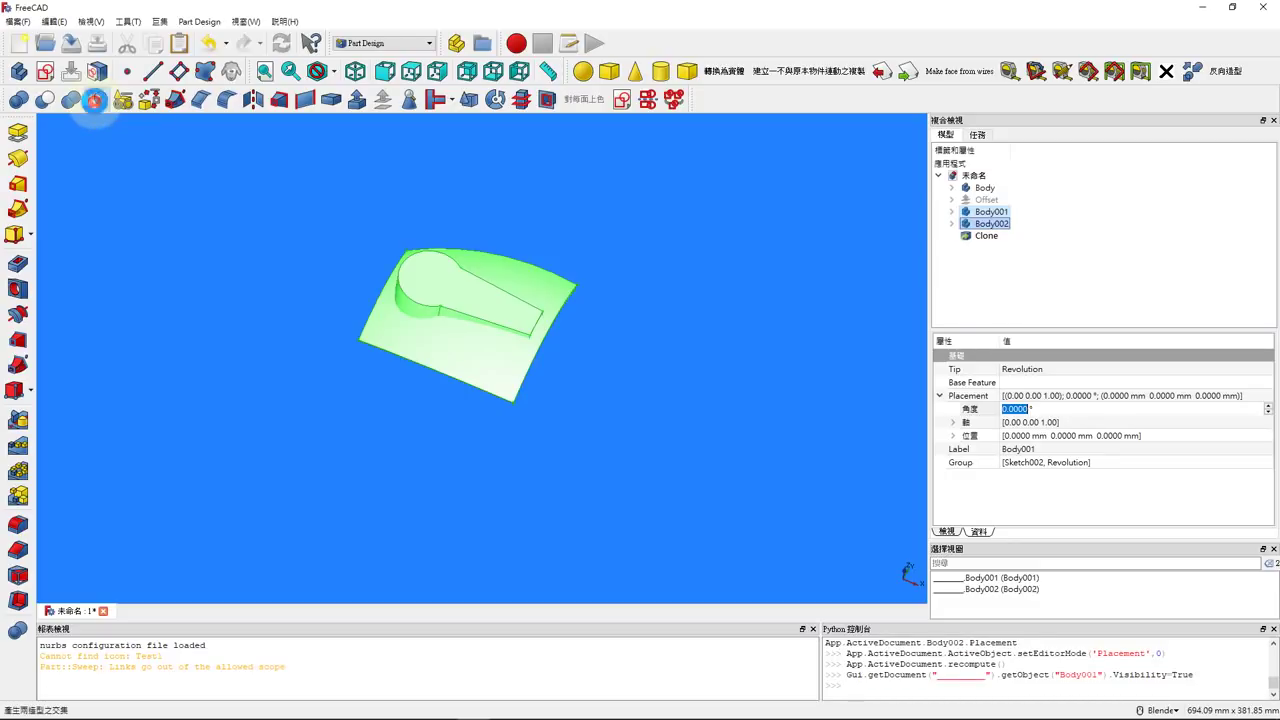
- Intersect the Clone with the Offset shell into Common001, then hide Common
click(985, 199)
key(space)
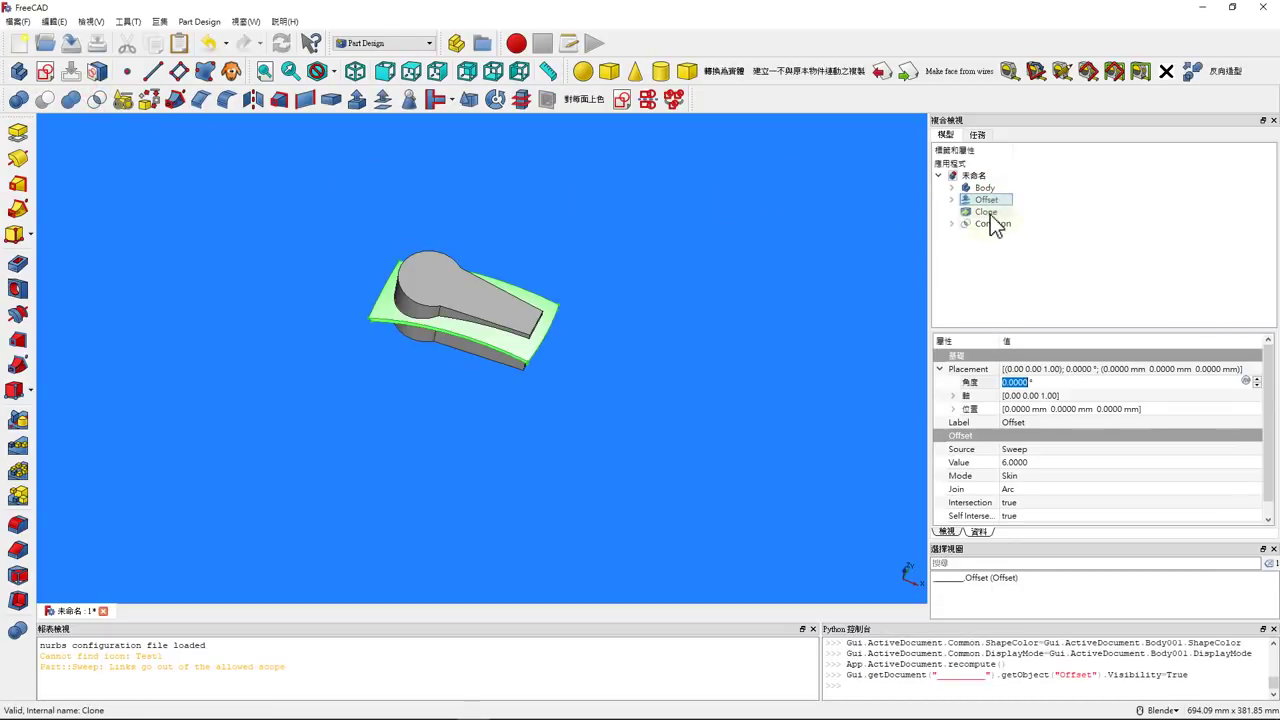
click(986, 212)
ctrl+click(986, 199)
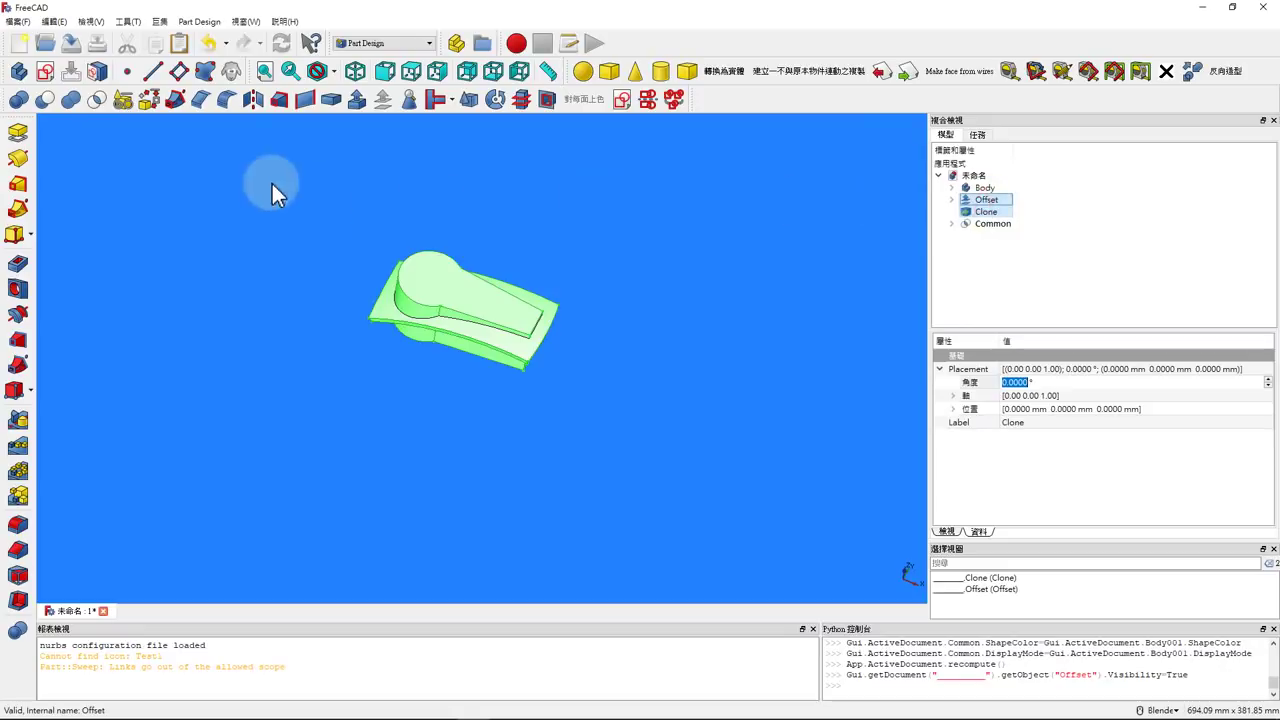
click(97, 102)
middle_drag(412, 425, 523, 363)
click(1008, 200)
key(space)
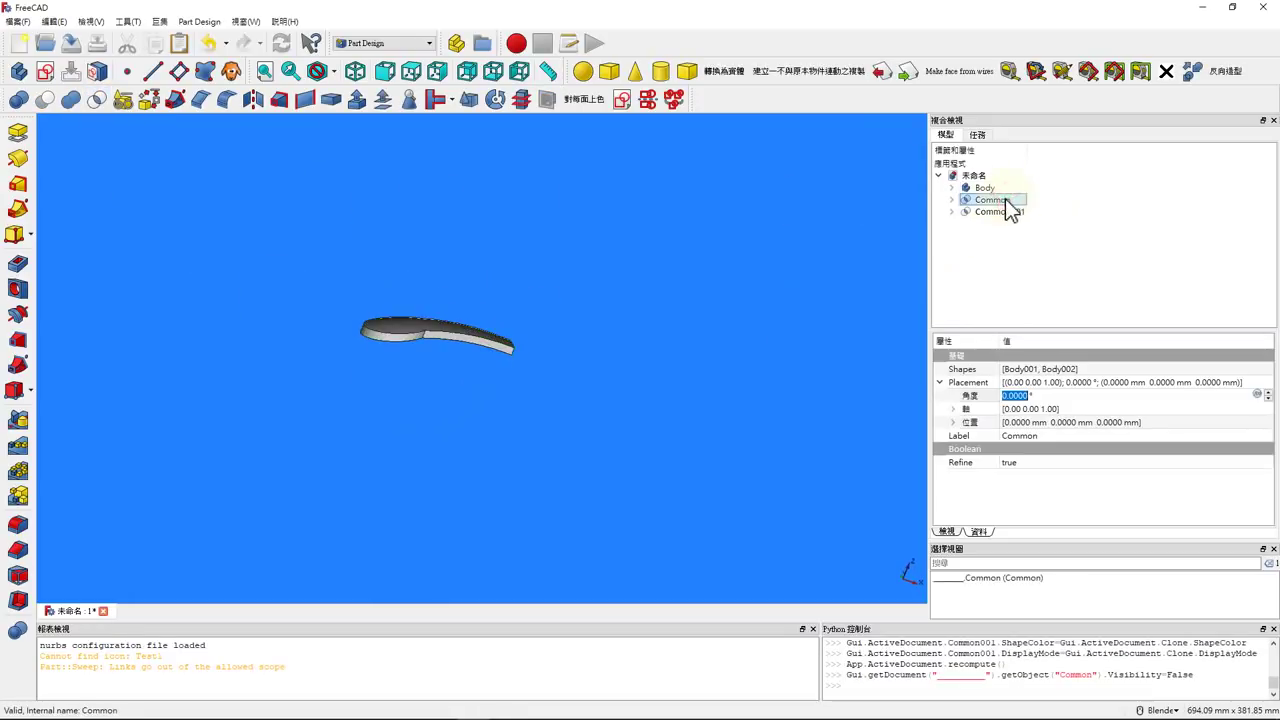
- Make Common visible again alongside Common001 so the thin keyhole part shows
click(990, 212)
key(space)
key(space)
click(990, 200)
key(space)
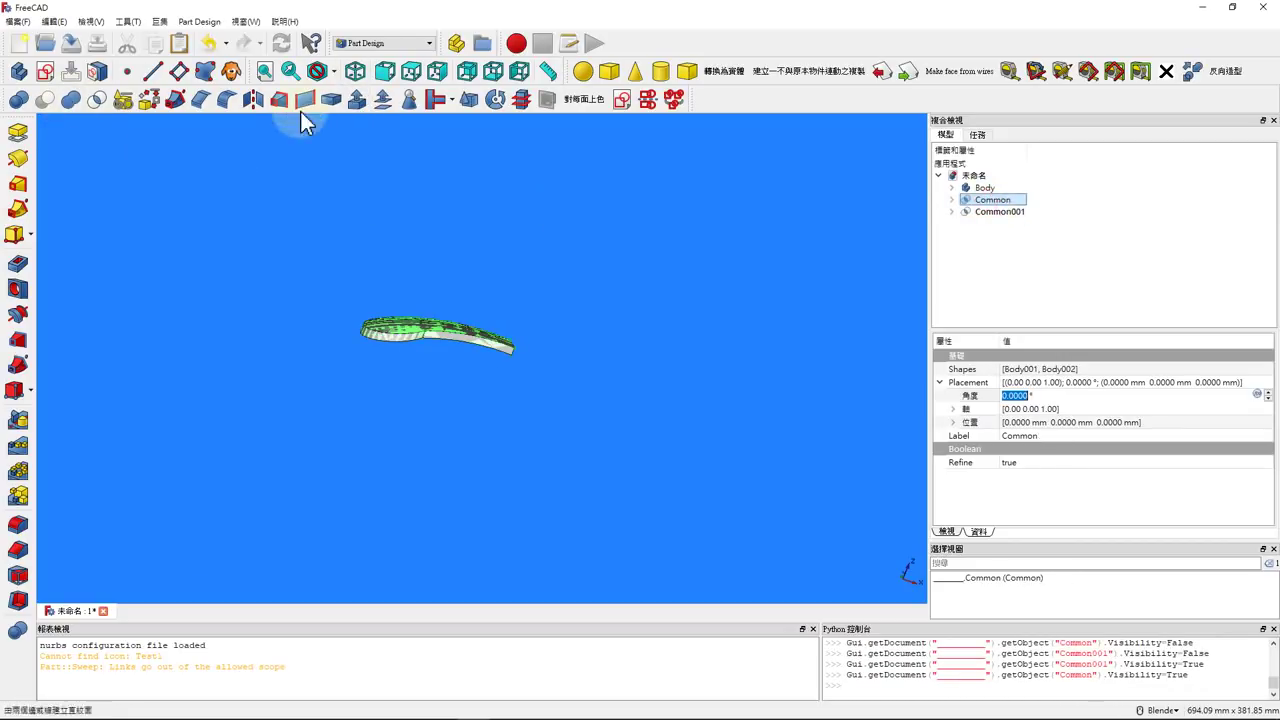
click(810, 201)
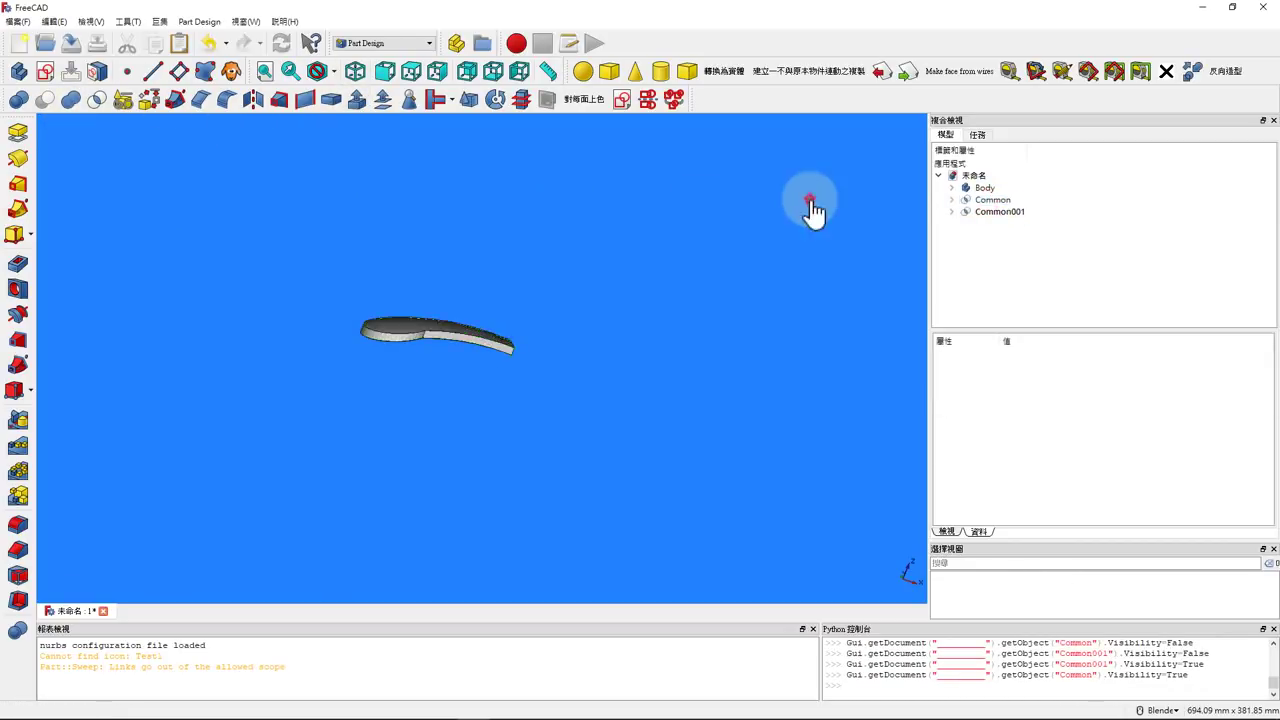
- Expand Common and Common001 in the tree, then inspect the curved part from above
click(951, 200)
click(951, 236)
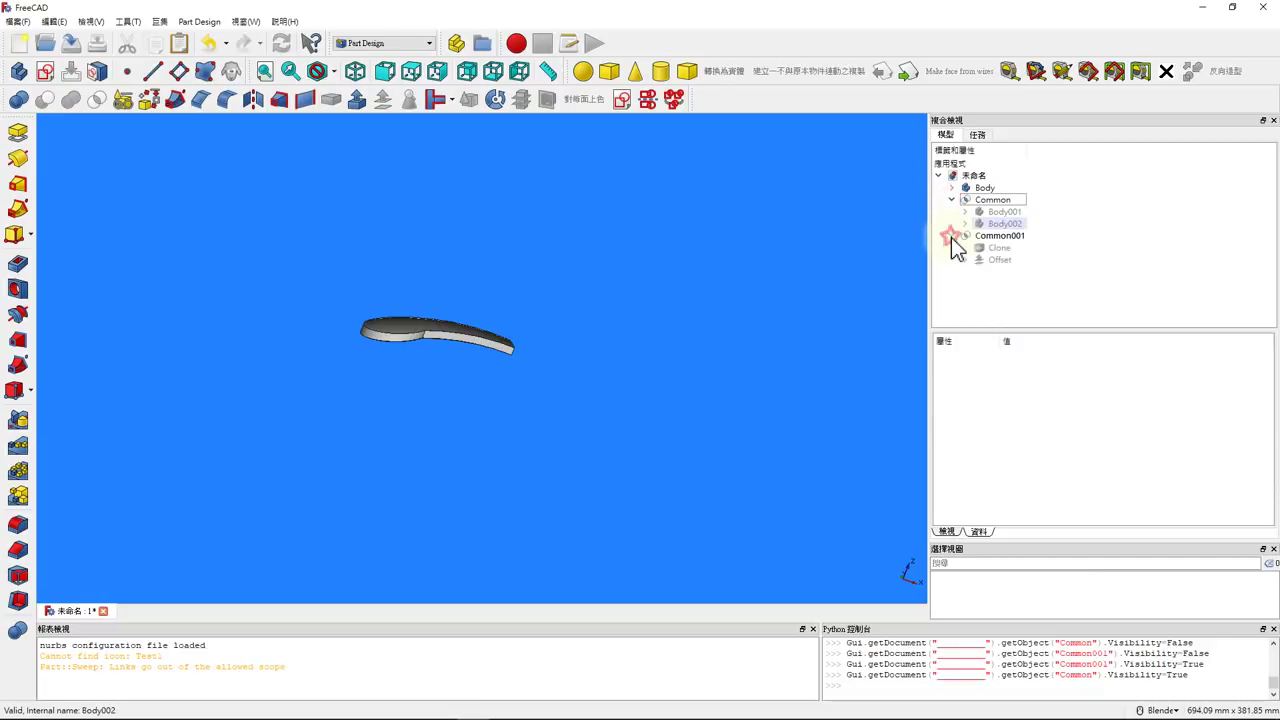
click(1002, 212)
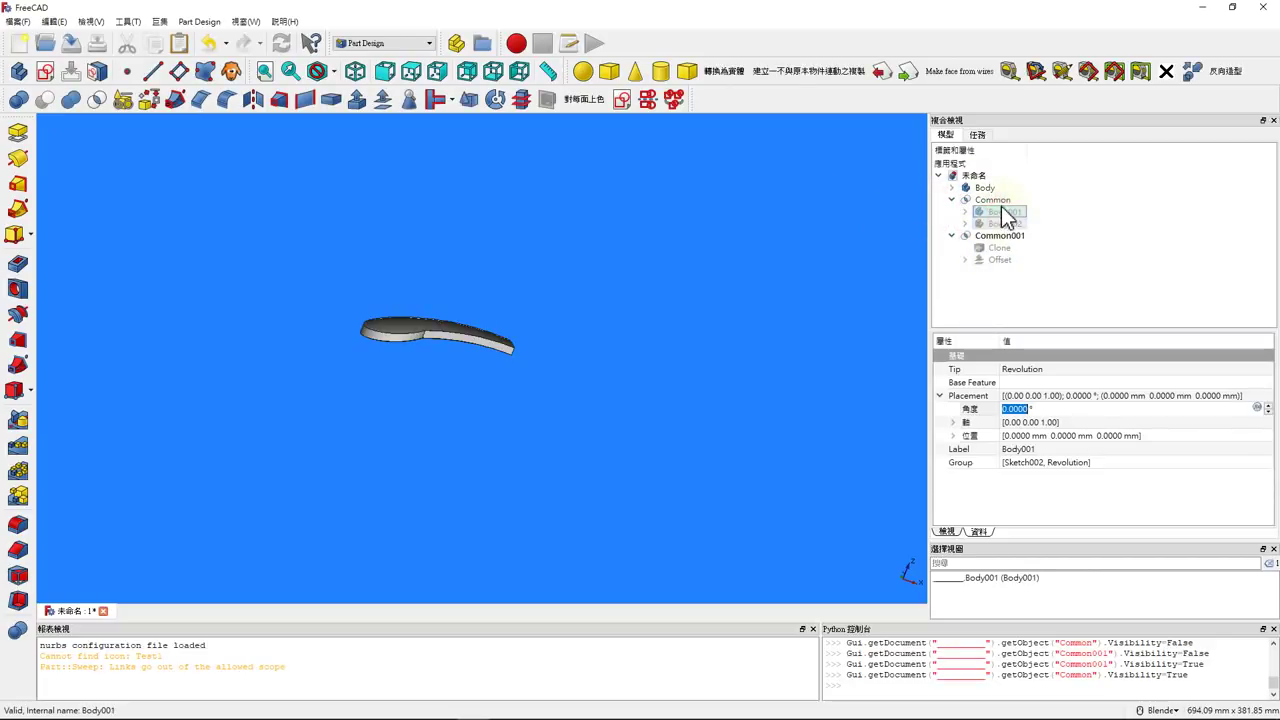
mouse_move(417, 269)
middle_down()
mouse_move(443, 337)
mouse_move(357, 319)
middle_up()
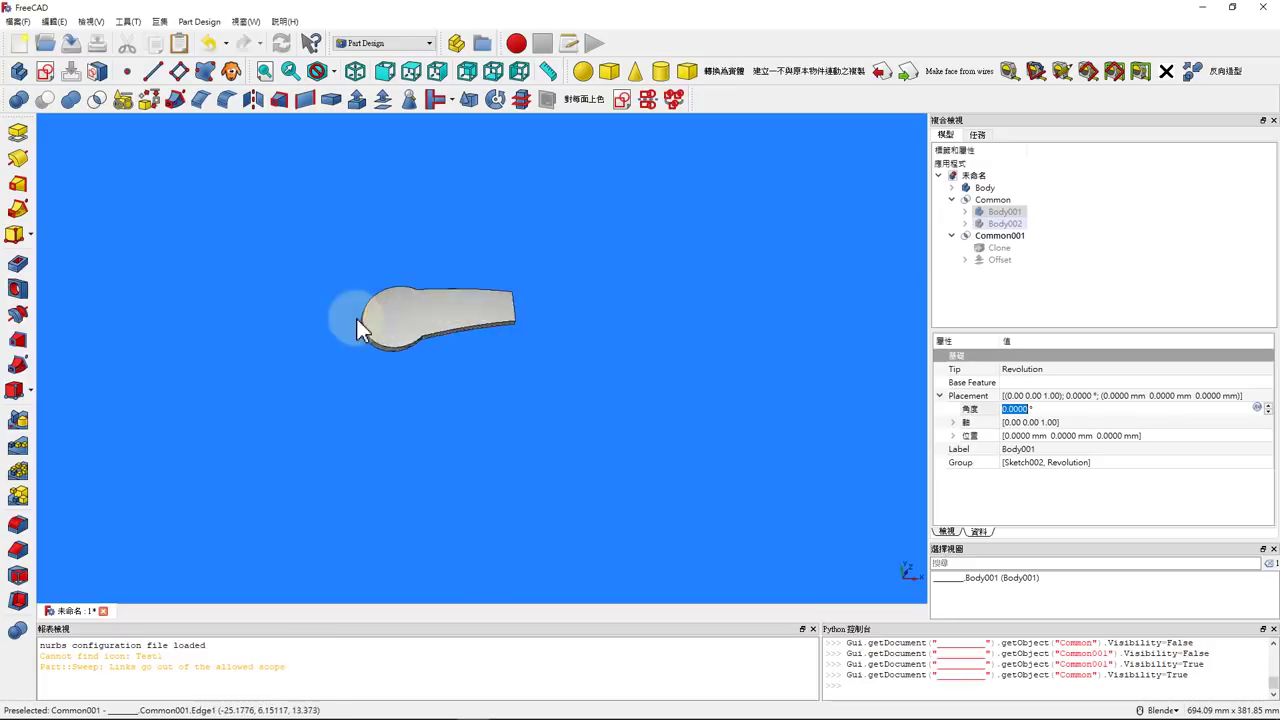
scroll(356, 302, up, 5)
mouse_move(557, 365)
middle_down()
mouse_move(721, 385)
mouse_move(746, 374)
mouse_move(596, 316)
mouse_move(627, 213)
middle_up()
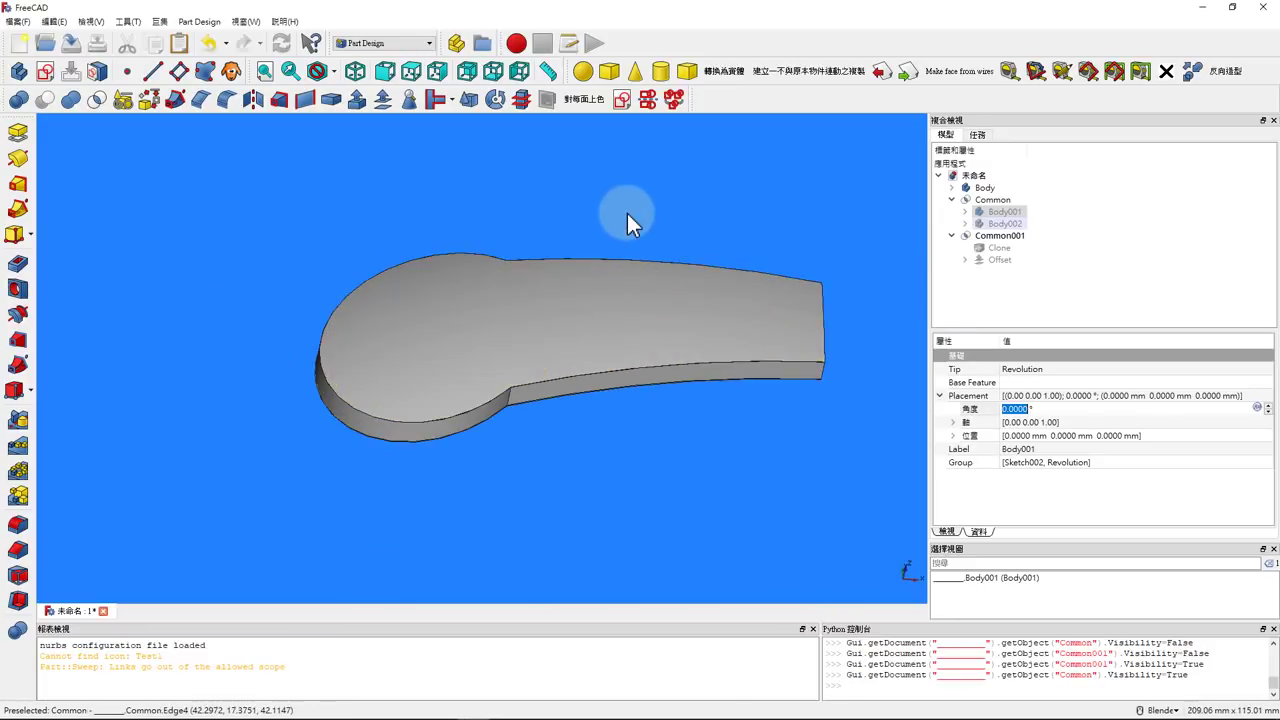